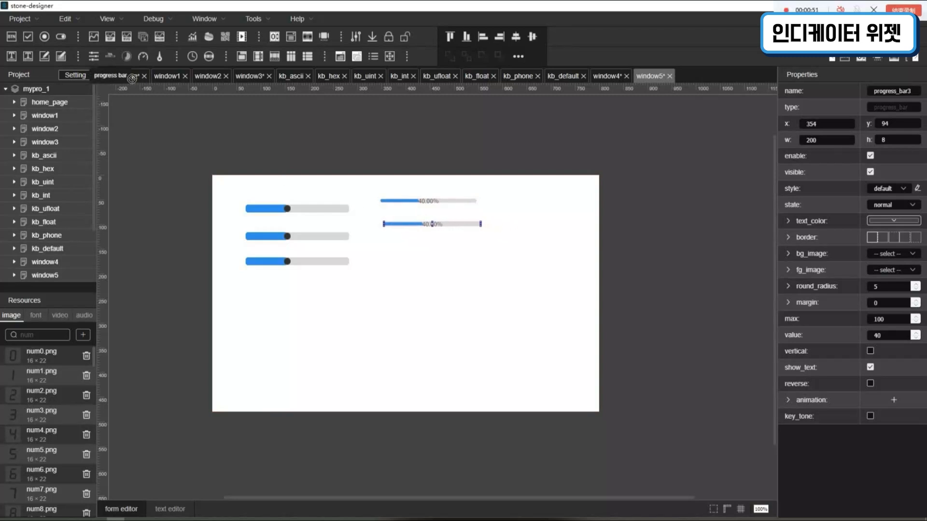
- Add a third progress bar beneath the other two and complete a row of three progress circles beneath the sliders
left_click_drag(110, 57, 410, 254)
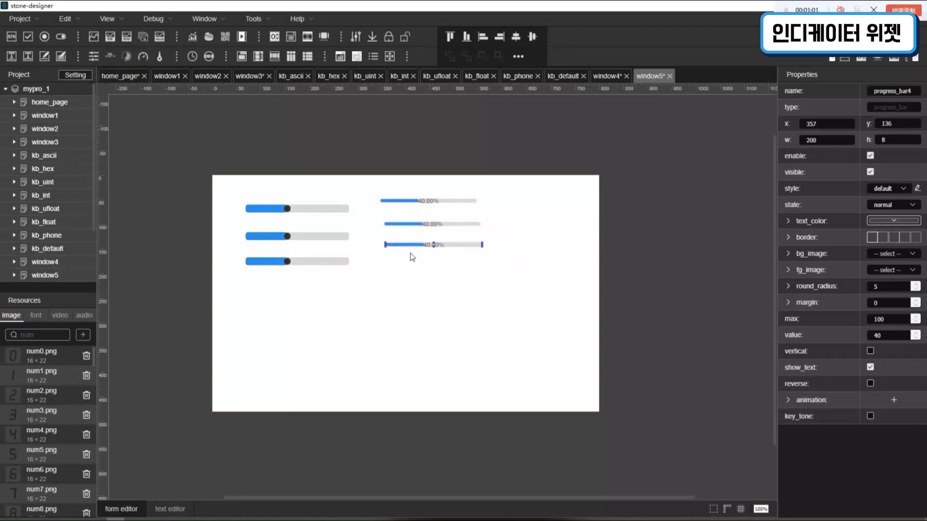
left_click_drag(127, 56, 291, 294)
left_click_drag(127, 57, 376, 310)
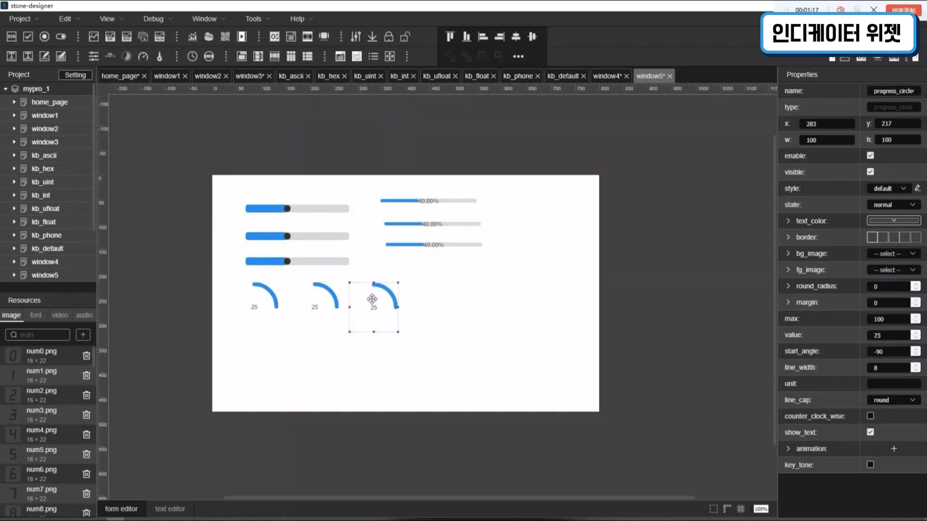
- Add a gauge beside the progress circles and select its built-in gauge pointer under window5 in the project hierarchy
left_click_drag(143, 56, 419, 279)
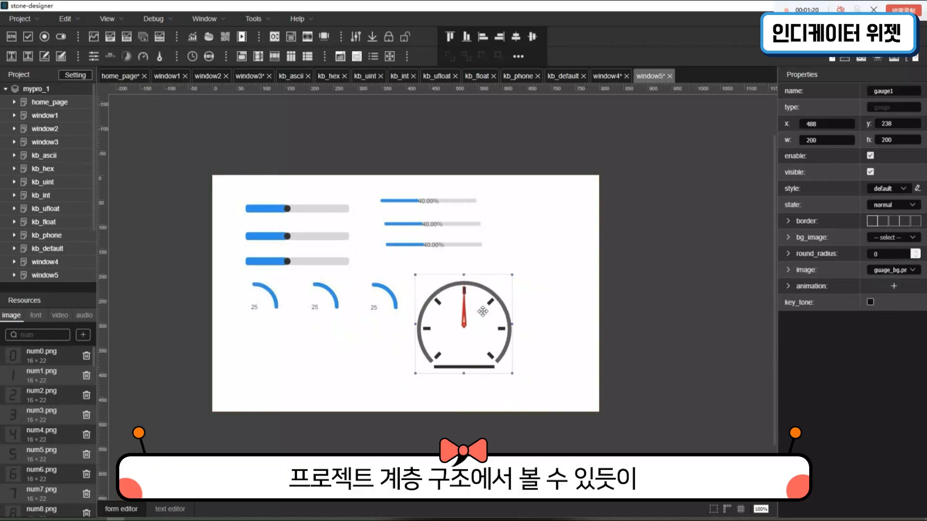
left_click(536, 341)
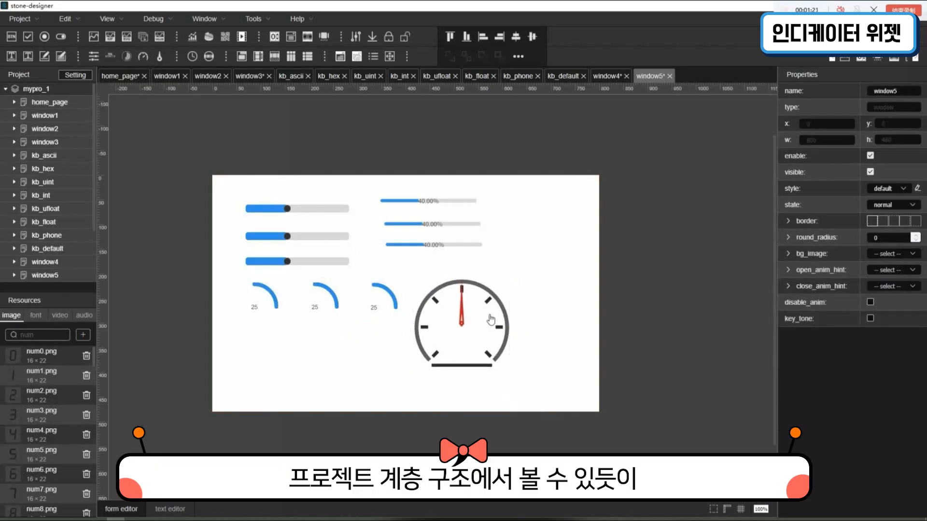
left_click(20, 274)
scroll(16, 263, "down", 3)
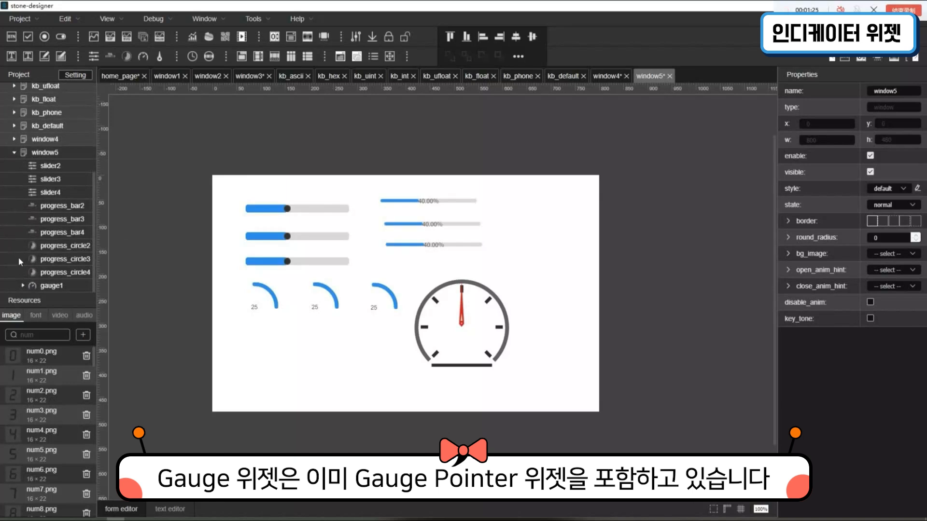
left_click(23, 286)
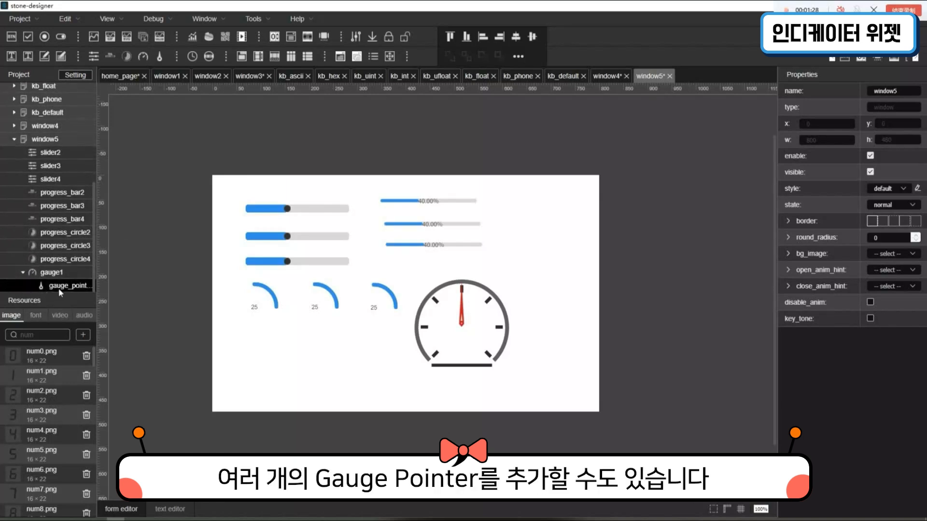
left_click(61, 289)
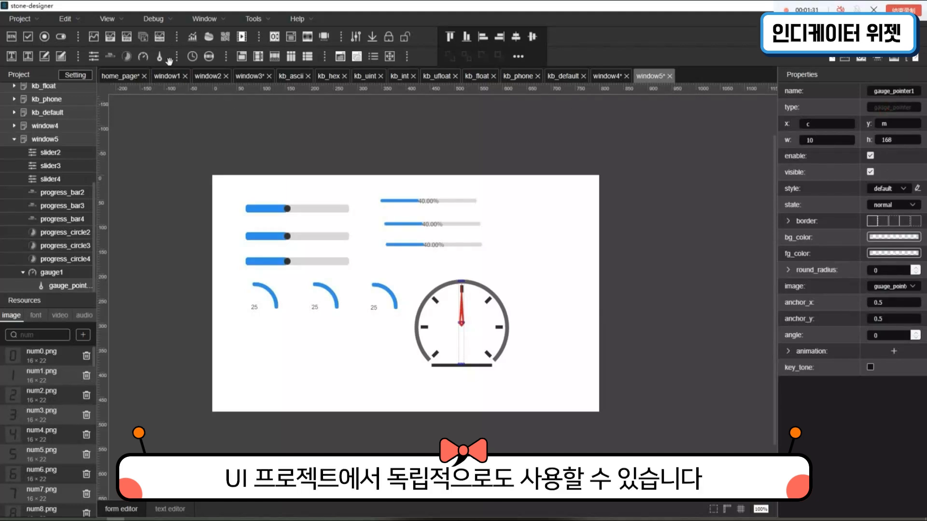
- Place a standalone gauge pointer on window5, just to the right of the gauge
left_click_drag(159, 56, 534, 318)
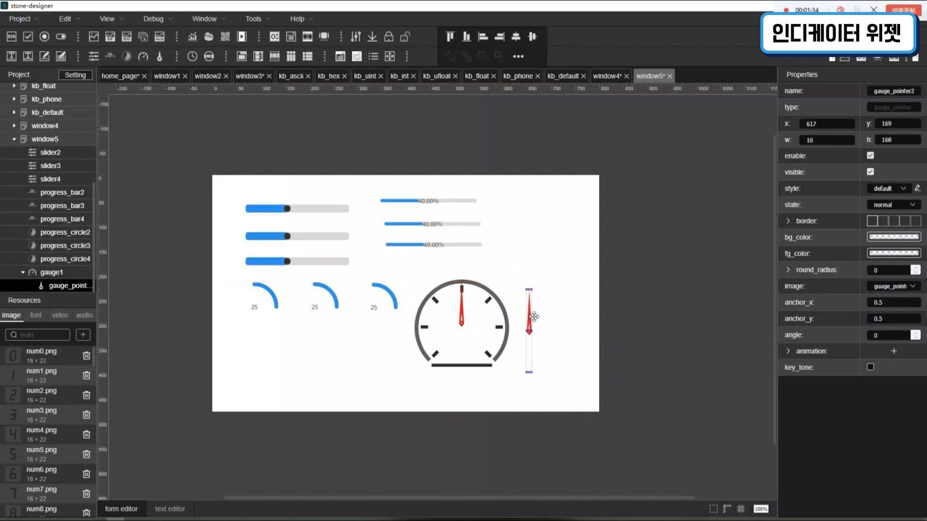
left_click(563, 298)
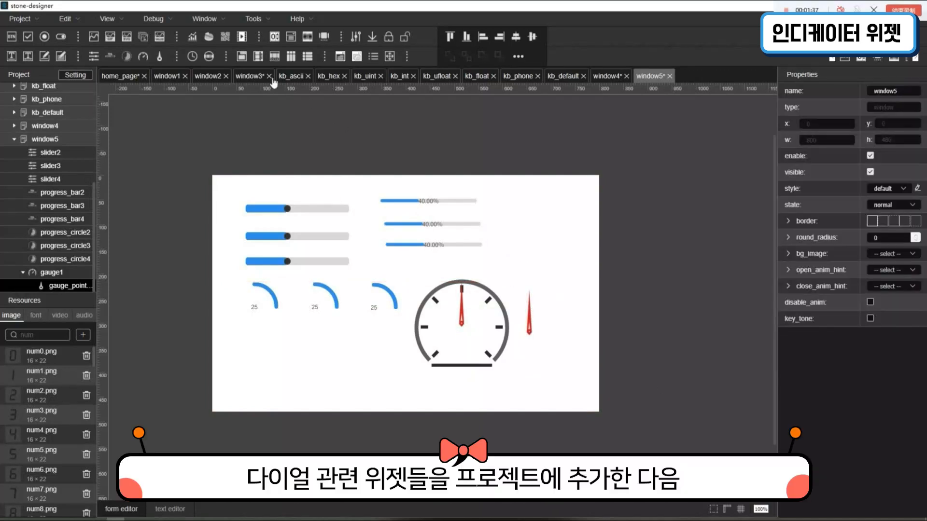
- Complete a column of three date-time widgets beneath the progress circles, add an analog clock at about x 571, y 17, and save
left_click_drag(209, 57, 236, 360)
left_click_drag(256, 366, 254, 363)
left_click_drag(208, 57, 247, 385)
left_click_drag(266, 390, 253, 391)
left_click_drag(192, 57, 490, 190)
key("ctrl+s")
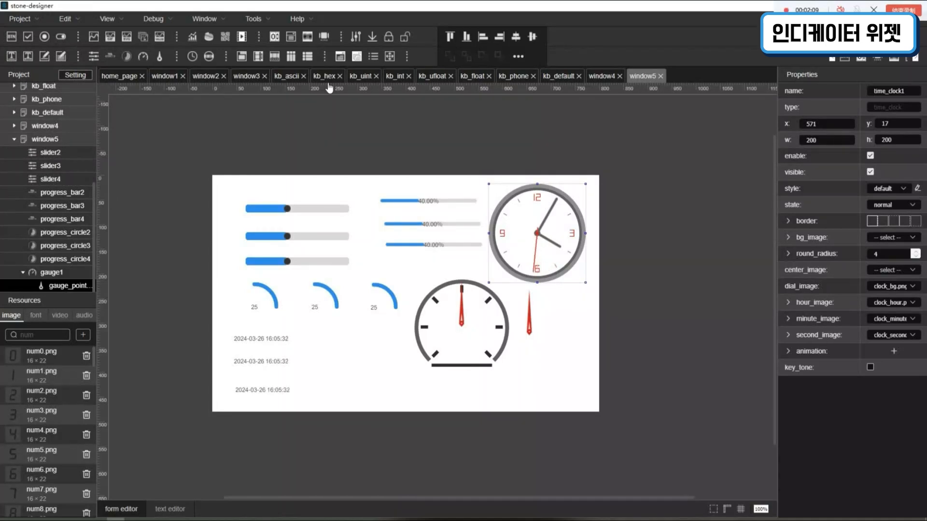
- Set the round radius of slider2, the uppermost slider, to 0
left_click(323, 217)
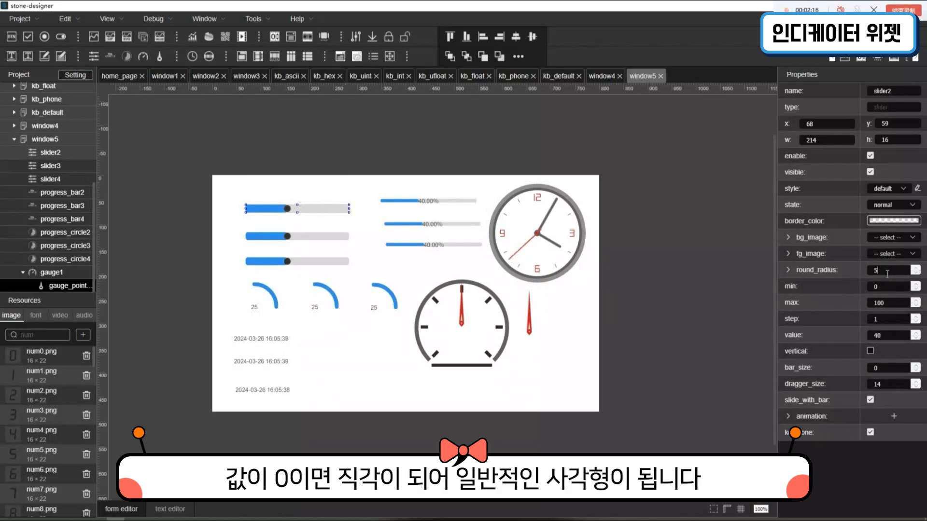
left_click_drag(887, 274, 862, 272)
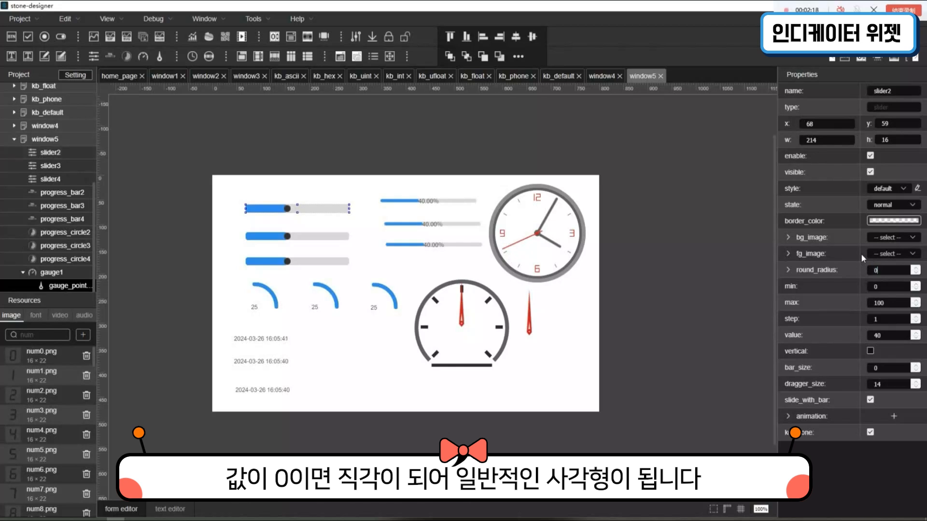
type("0")
left_click(358, 223)
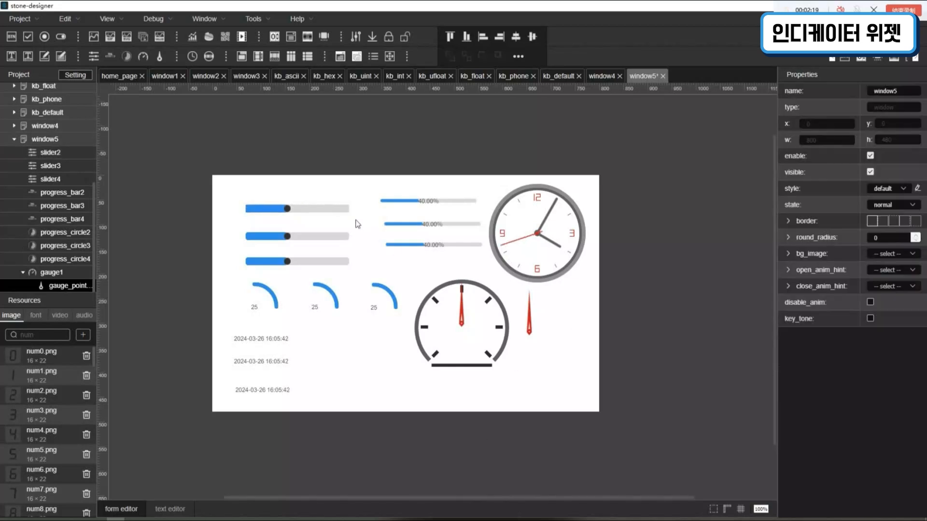
- Set slider2's round radius back to 5 and its minimum to 10
left_click(250, 208)
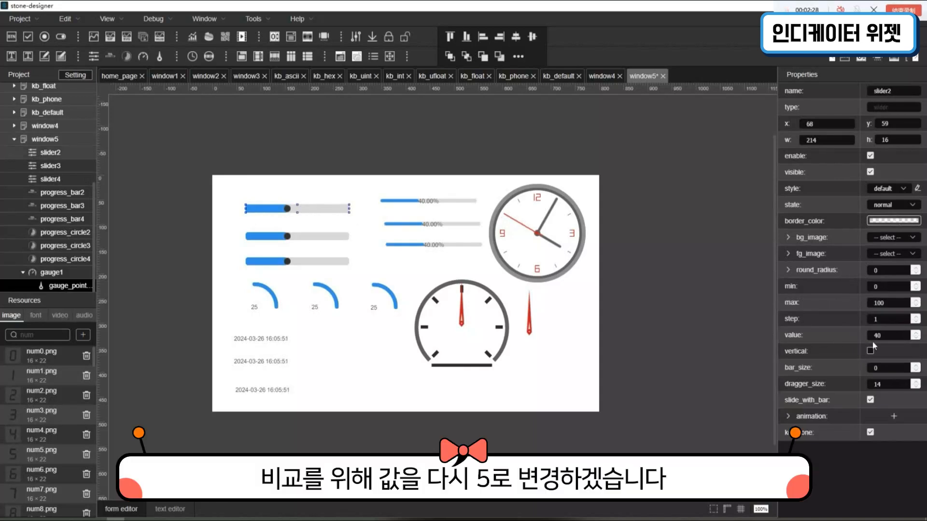
left_click_drag(887, 271, 834, 272)
type("5")
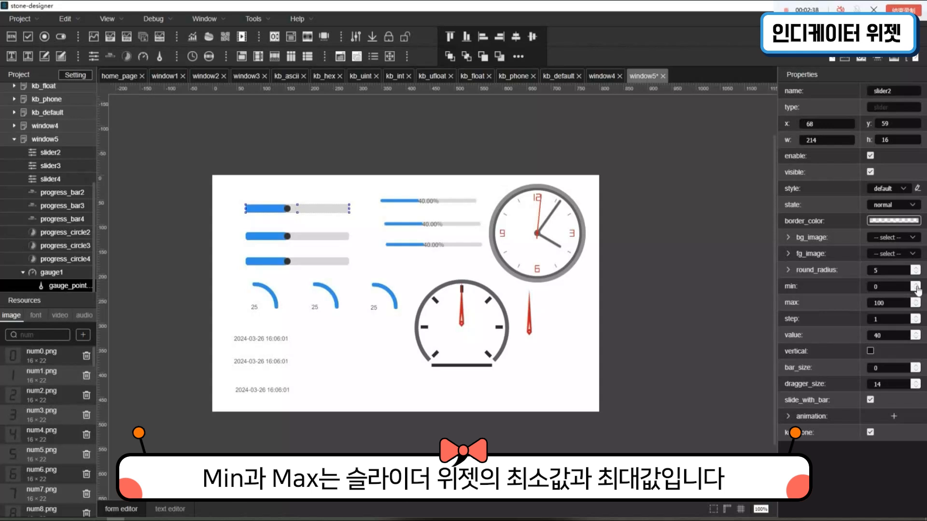
type("0")
key("Return")
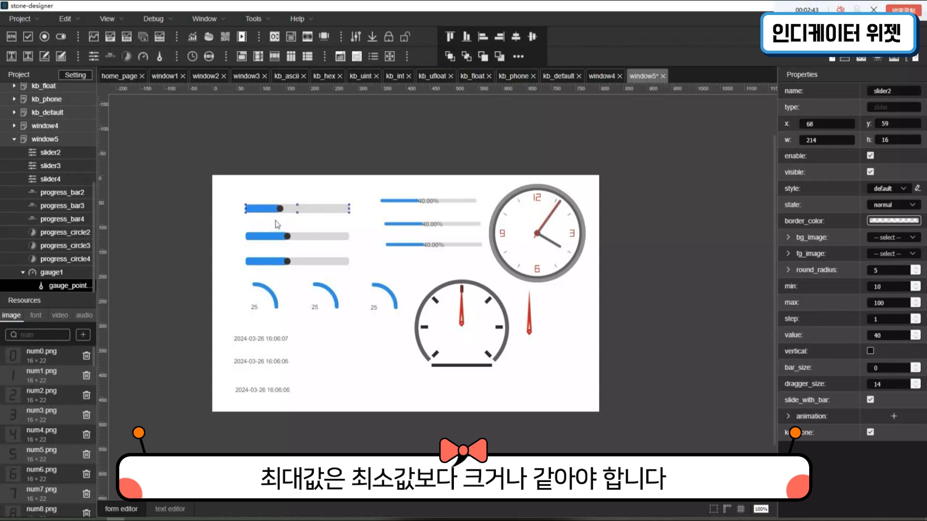
- Try default values of 2 and 110 for slider2, outside its minimum and maximum
double_click(893, 338)
type("2")
key("Return")
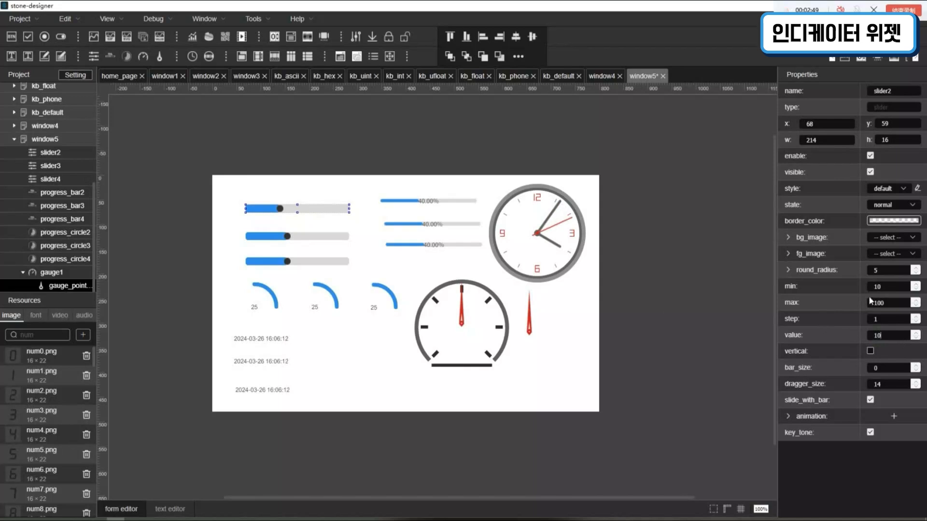
left_click(885, 336)
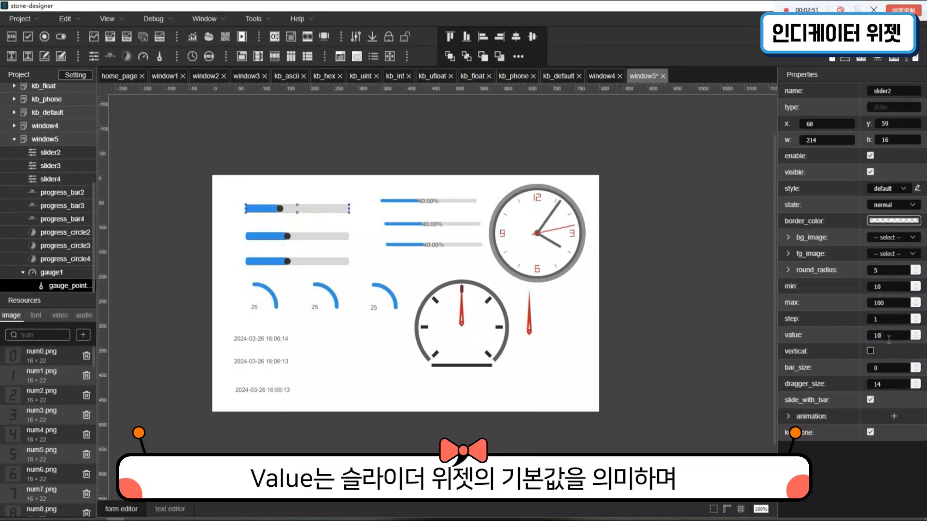
left_click_drag(899, 341, 856, 338)
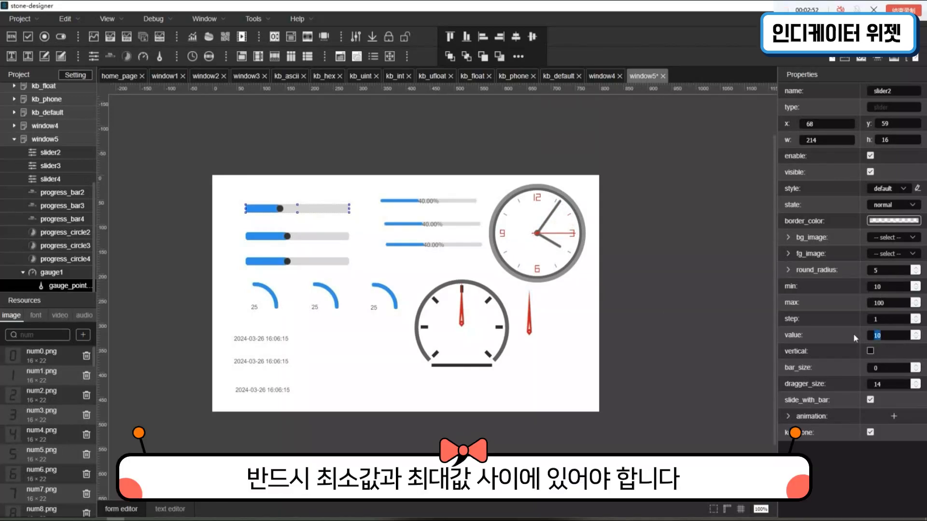
type("110")
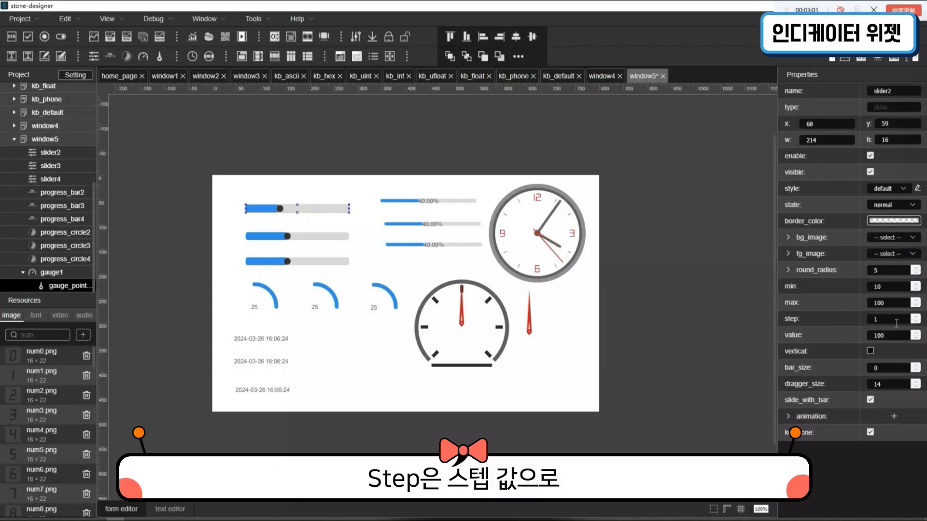
- Set slider2's step increment to 5
double_click(897, 321)
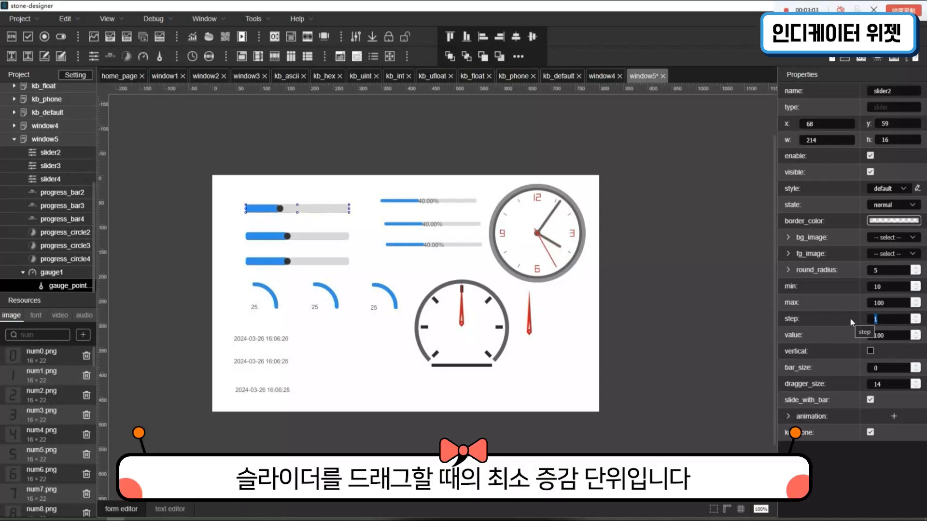
type("5")
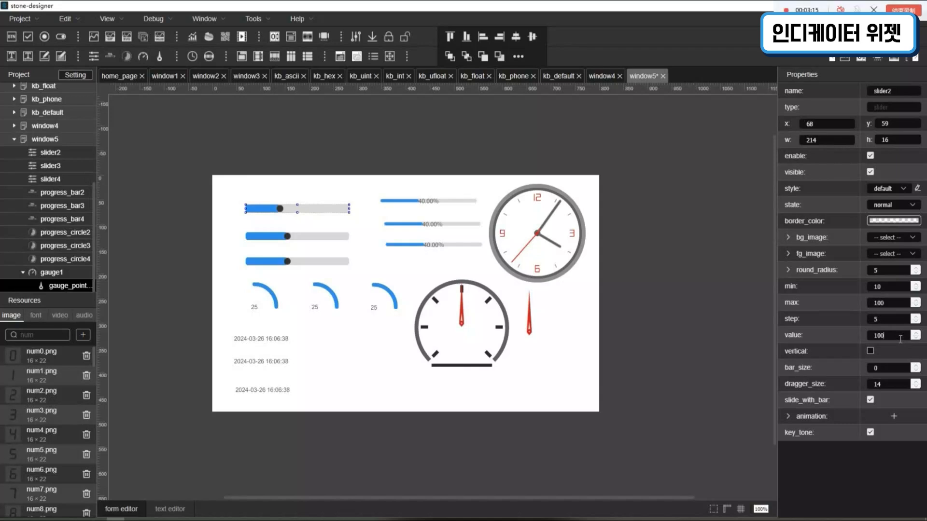
left_click(431, 273)
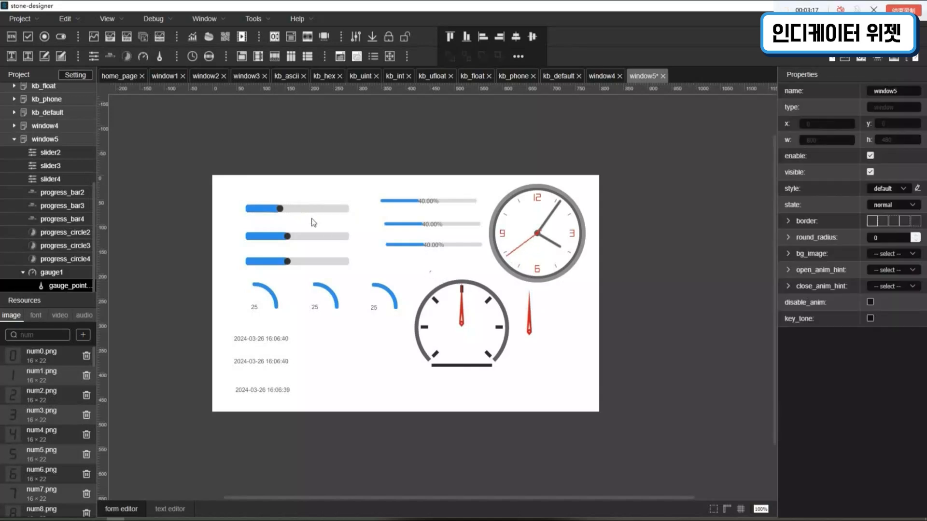
- Set slider2's default value to its maximum, 100
left_click(301, 209)
left_click(899, 337)
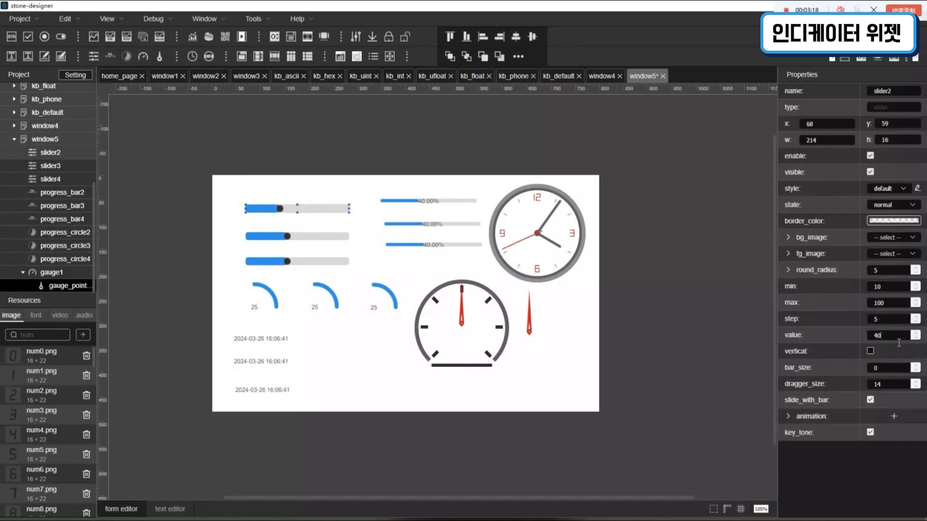
left_click_drag(899, 343, 831, 337)
type("100")
key("Return")
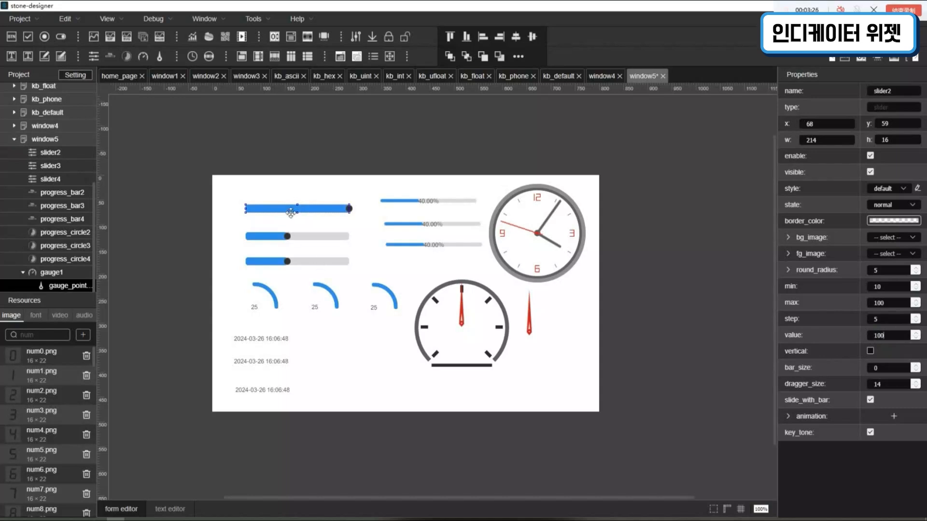
- Turn slider3, the middle slider, into a vertical slider of 50 by 249 at x 8, y 24 along the page's left edge
left_click(299, 243)
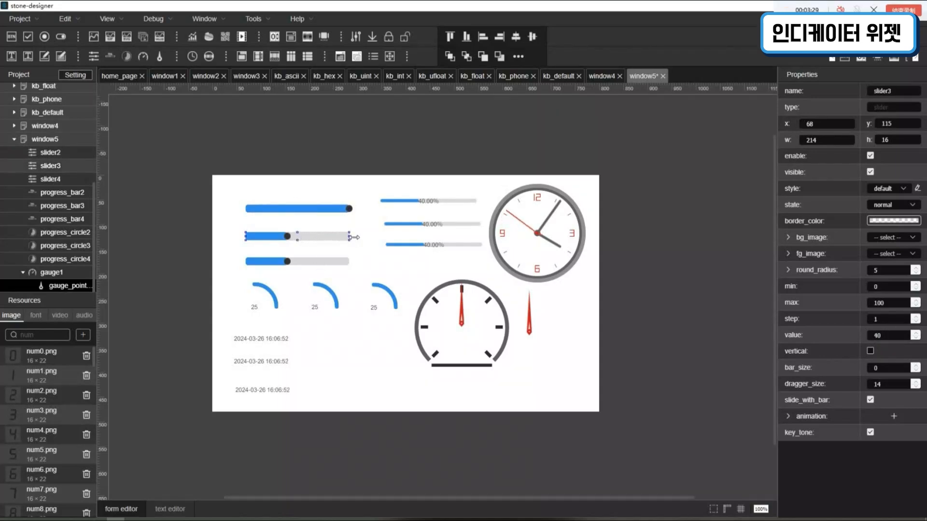
left_click_drag(355, 237, 257, 350)
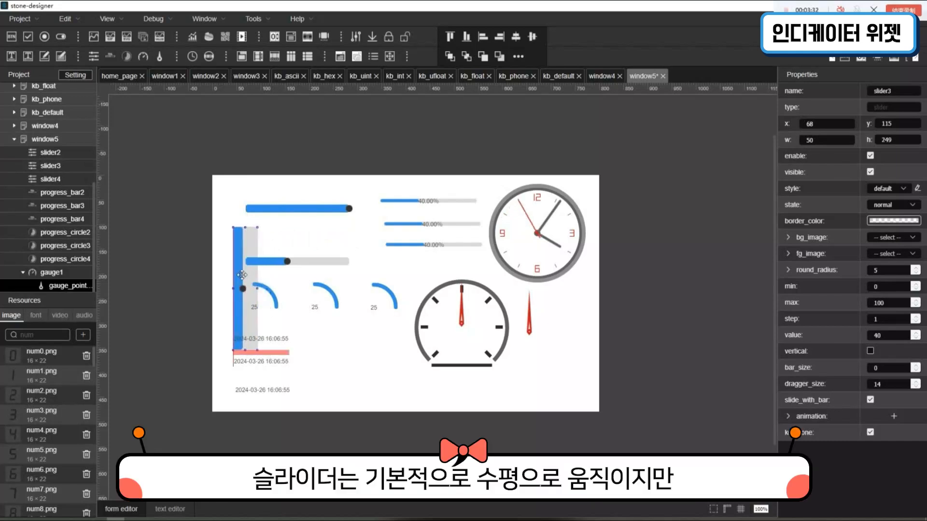
left_click_drag(242, 274, 226, 260)
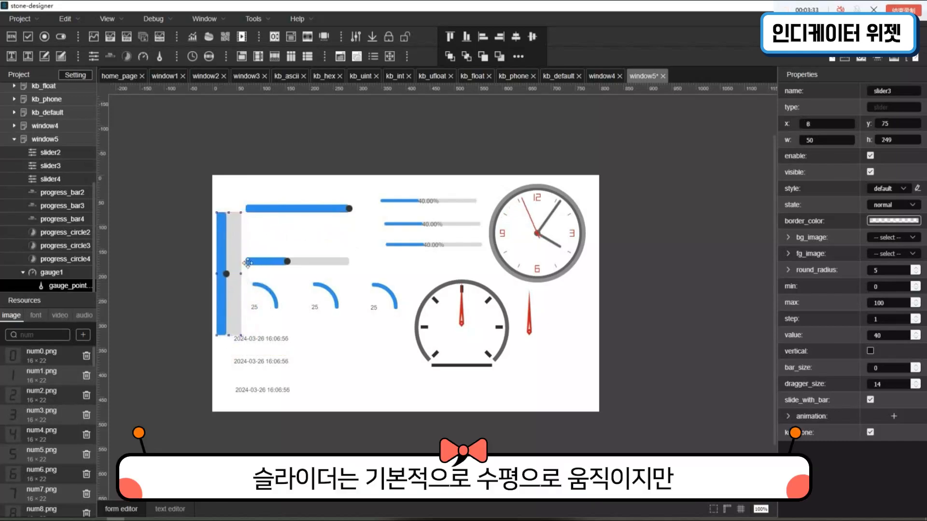
left_click(872, 353)
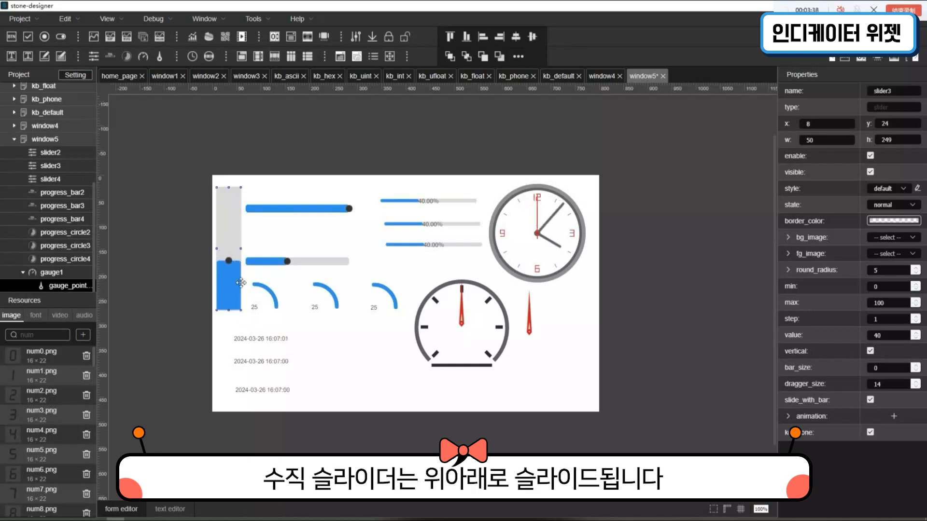
left_click(274, 245)
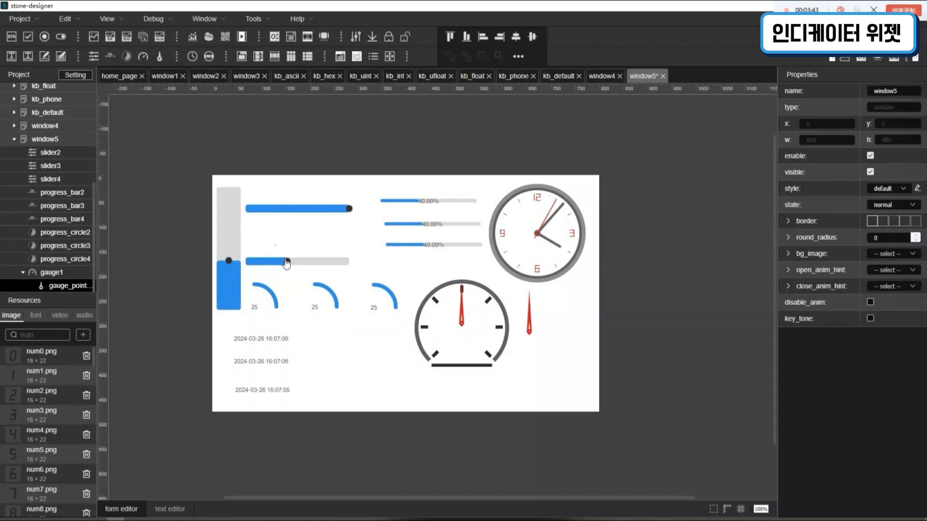
- Set the bar size of slider4, the lowest horizontal slider, to 20 and adjust it incrementally to 24
left_click(287, 263)
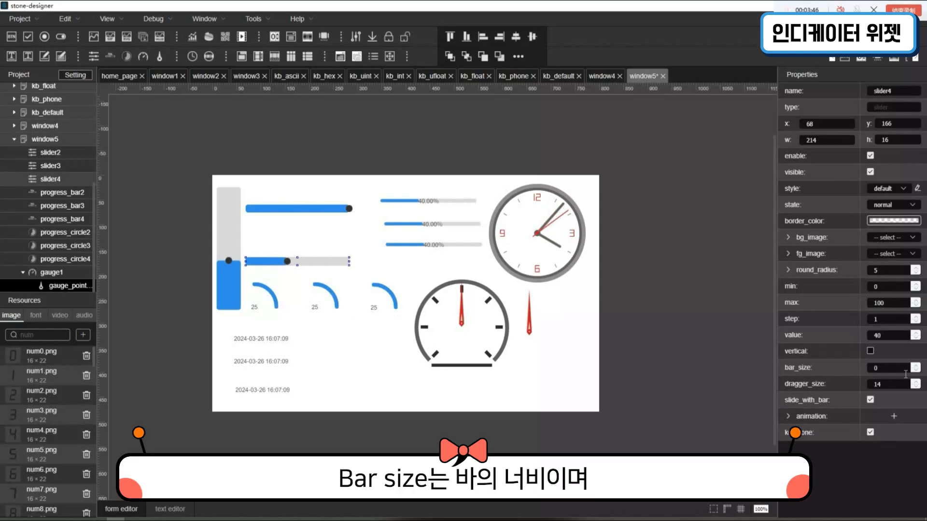
left_click_drag(906, 374, 837, 379)
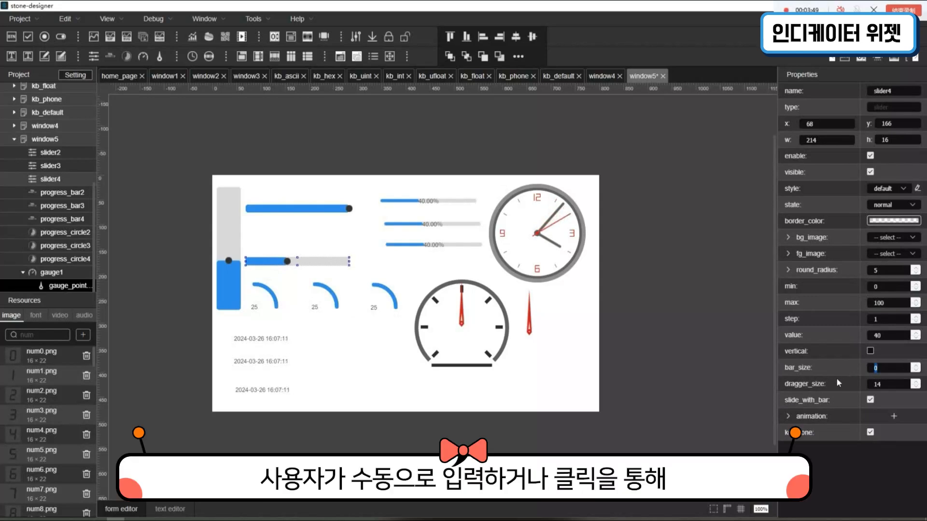
type("20")
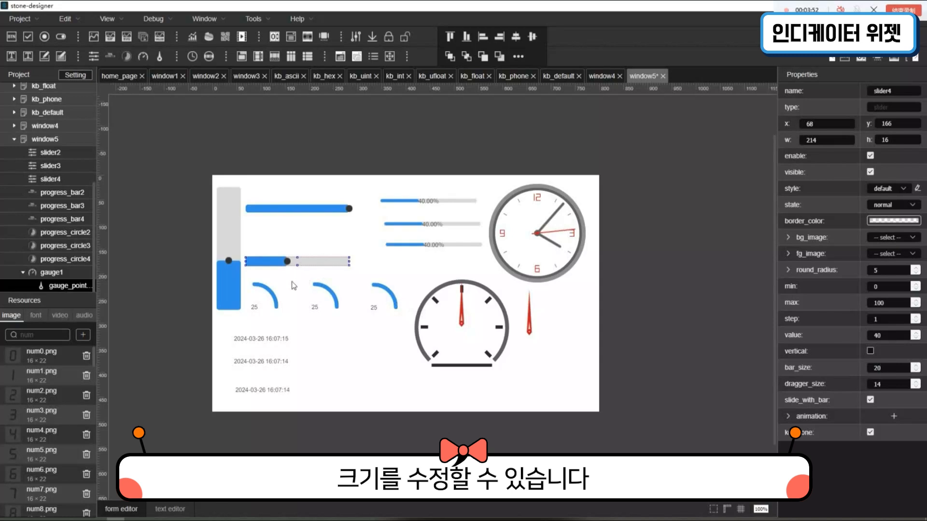
left_click(915, 366)
left_click(915, 365)
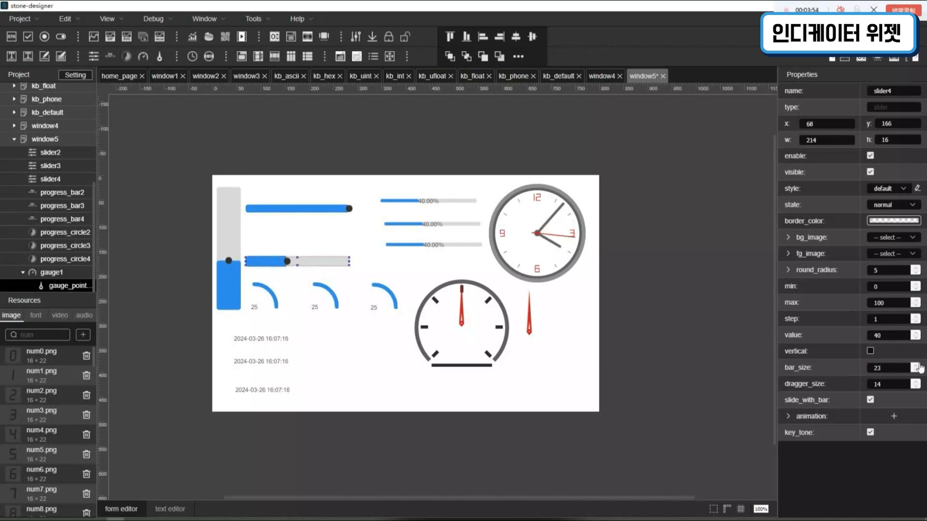
left_click(916, 366)
left_click(915, 366)
left_click(916, 366)
left_click(916, 365)
left_click(919, 371)
- Reduce slider4's bar size to 10
left_click(919, 372)
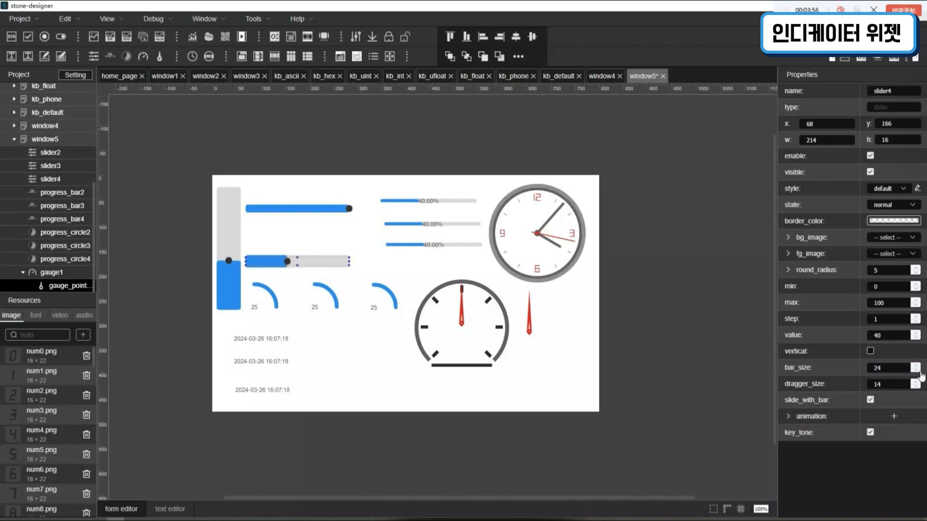
left_click(919, 371)
left_click(919, 371)
left_click(920, 371)
left_click(919, 371)
left_click(919, 371)
left_click(919, 372)
left_click(919, 372)
left_click(919, 371)
left_click(919, 371)
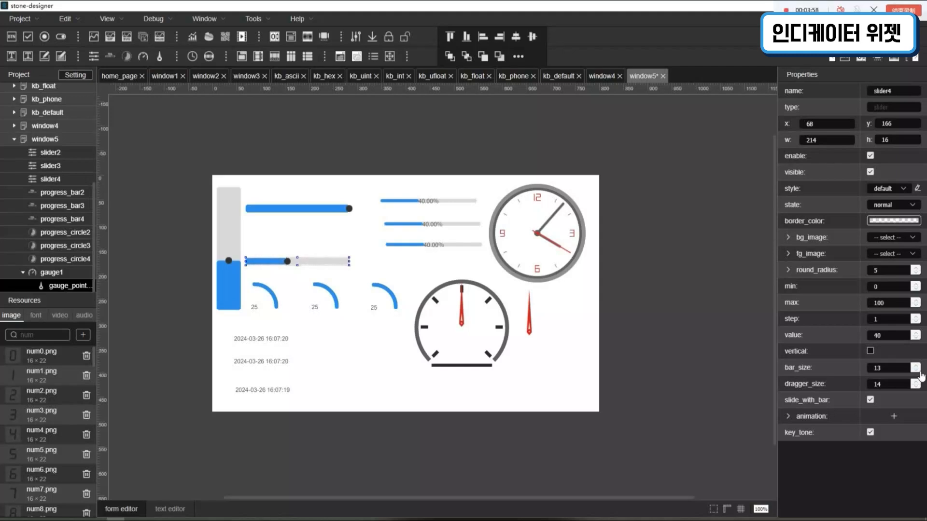
left_click(920, 372)
left_click(919, 371)
left_click(919, 371)
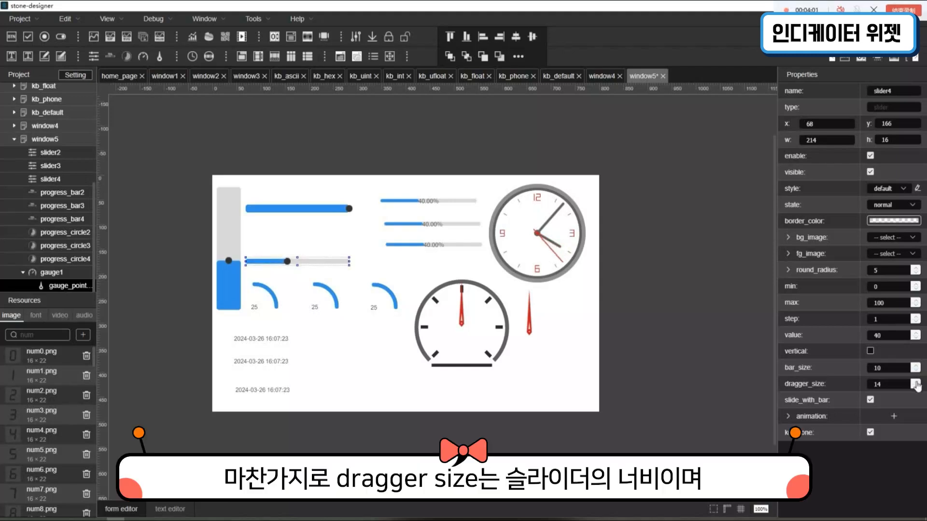
- Try a different dragger size on slider4 and return it to 14
left_click(916, 382)
left_click(916, 388)
left_click(916, 388)
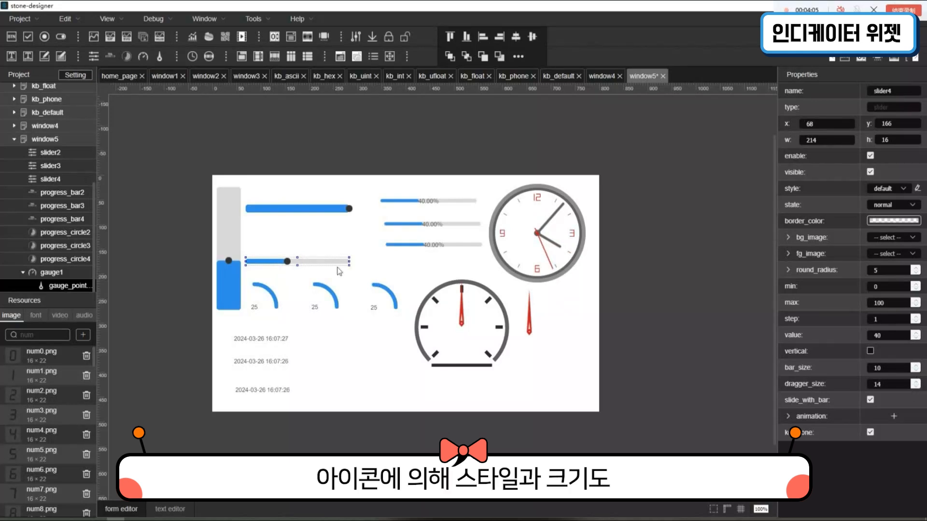
- Try an arrow_down icon as slider4's dragger and raise the dragger size to 20
left_click(801, 237)
left_click(896, 285)
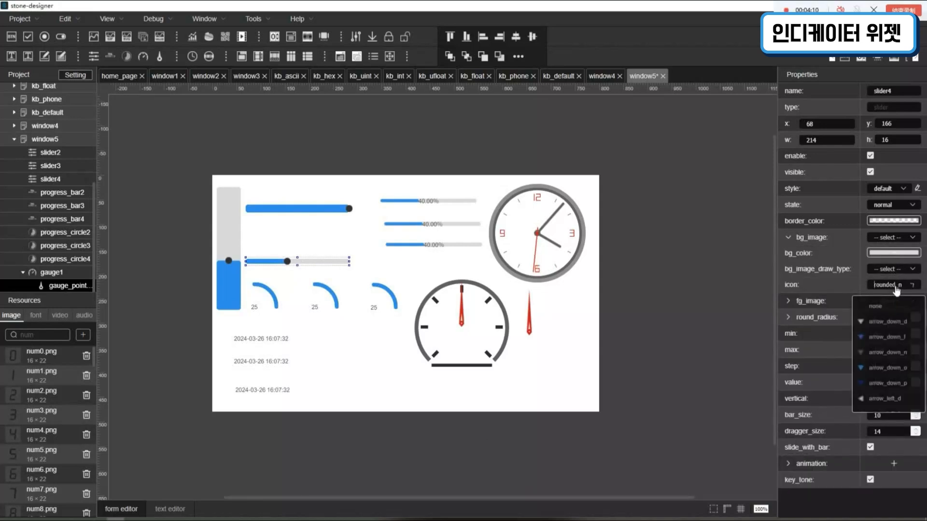
left_click(891, 377)
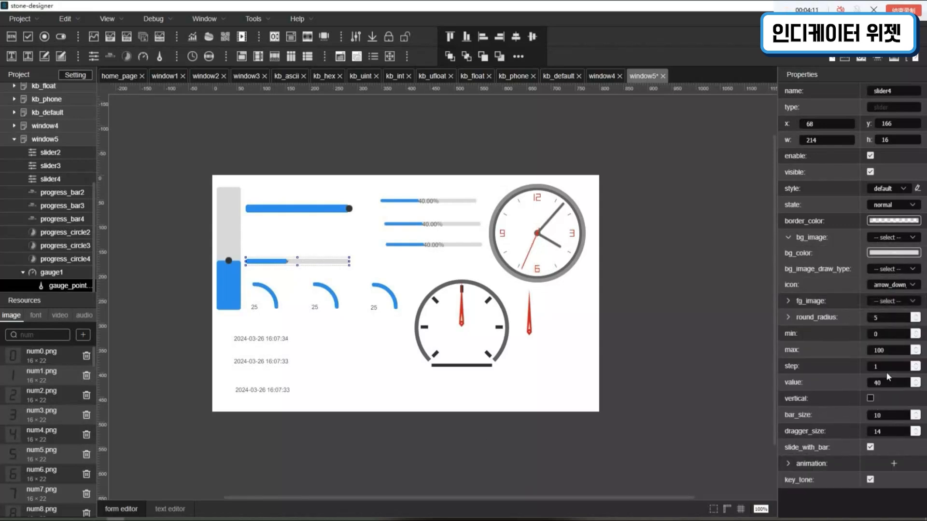
left_click(916, 429)
left_click(916, 429)
left_click(916, 429)
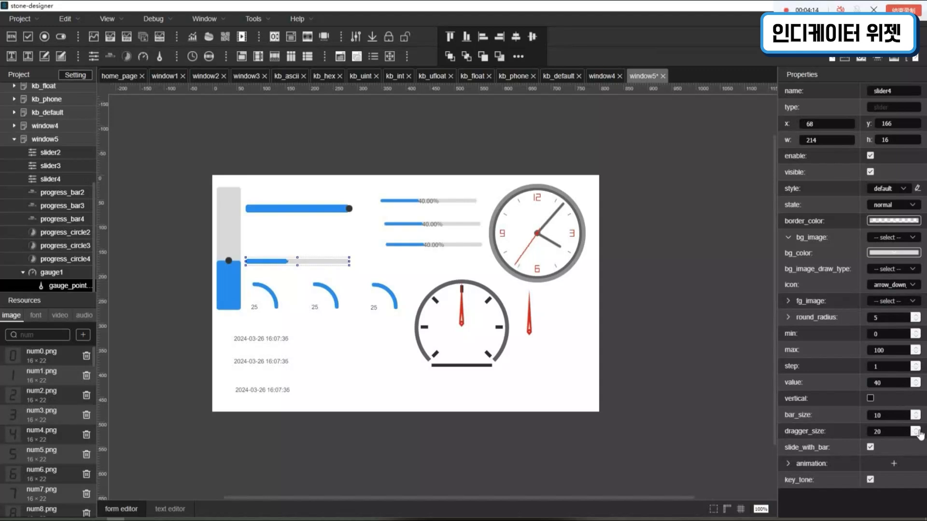
- Change slider4's icon to backspace_d and set its dragger size to 25
left_click(908, 286)
scroll(894, 366, "down", 3)
left_click(893, 397)
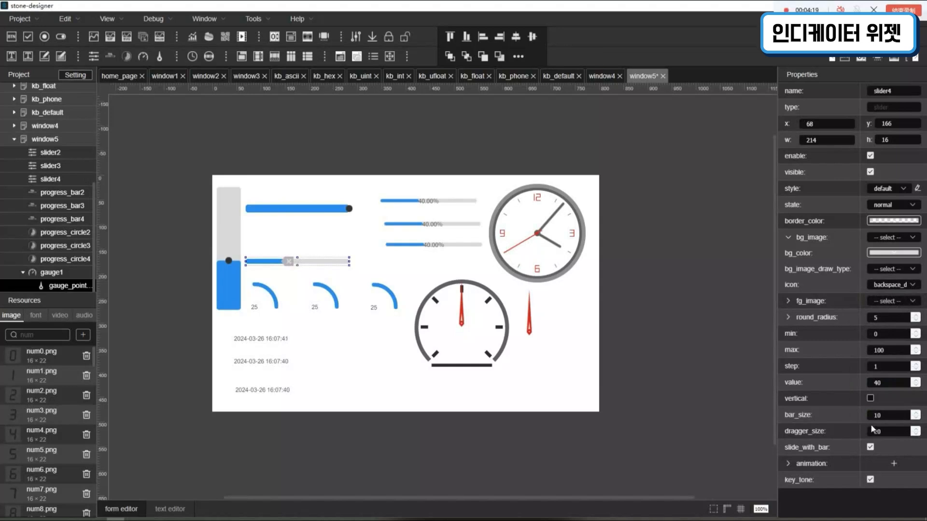
left_click_drag(901, 432, 805, 419)
key("BackSpace")
type("25")
- Replace slider4's dragger icon with close_d.png, keeping slide_with_bar enabled
left_click(896, 287)
scroll(886, 403, "down", 5)
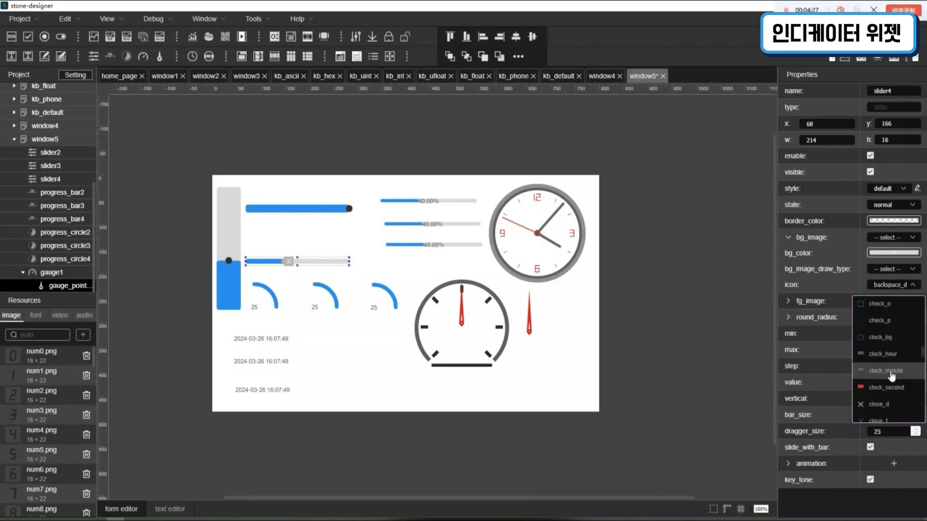
left_click(886, 404)
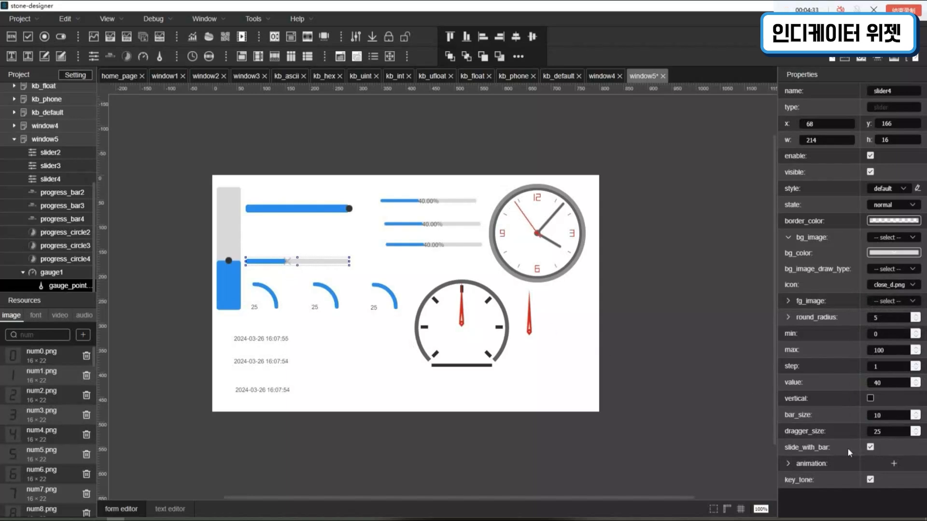
left_click(872, 448)
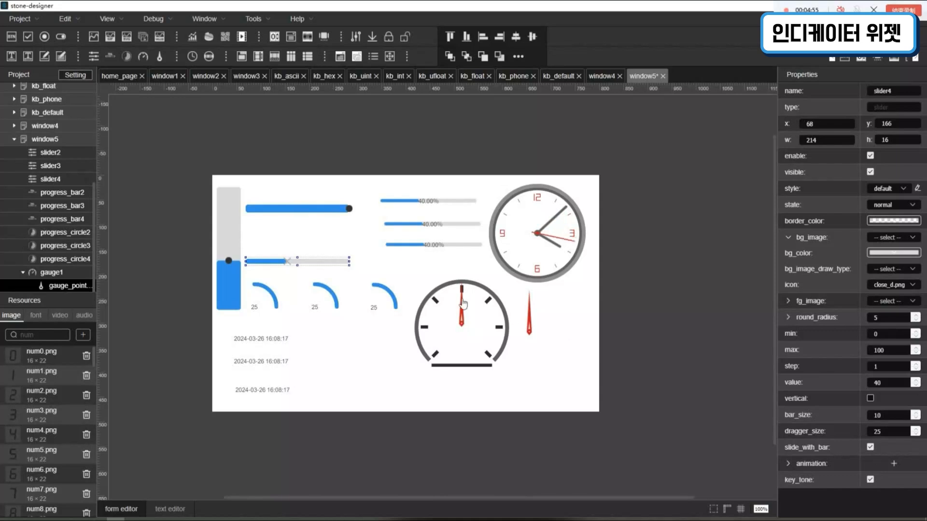
- Set the round radius of progress_bar2, the topmost progress bar, to 0 and stretch it upward to a height of 32
left_click(424, 207)
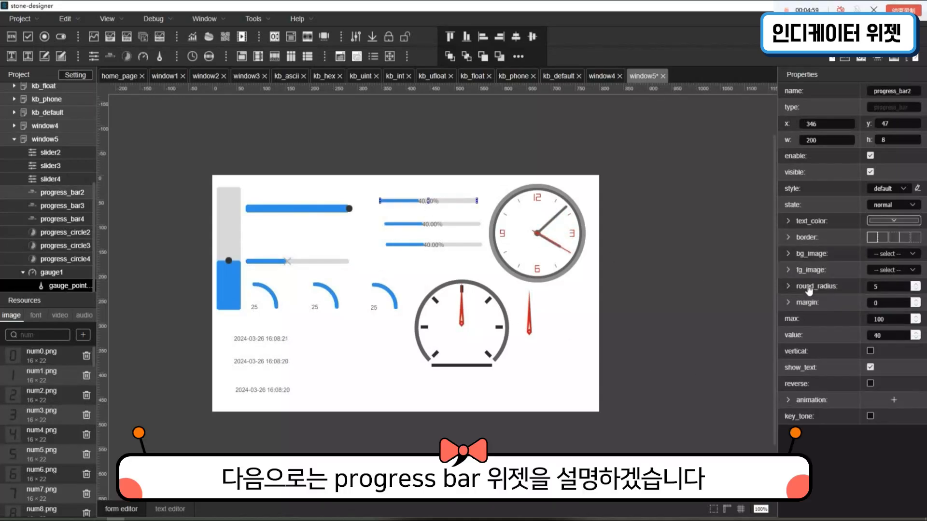
left_click(821, 257)
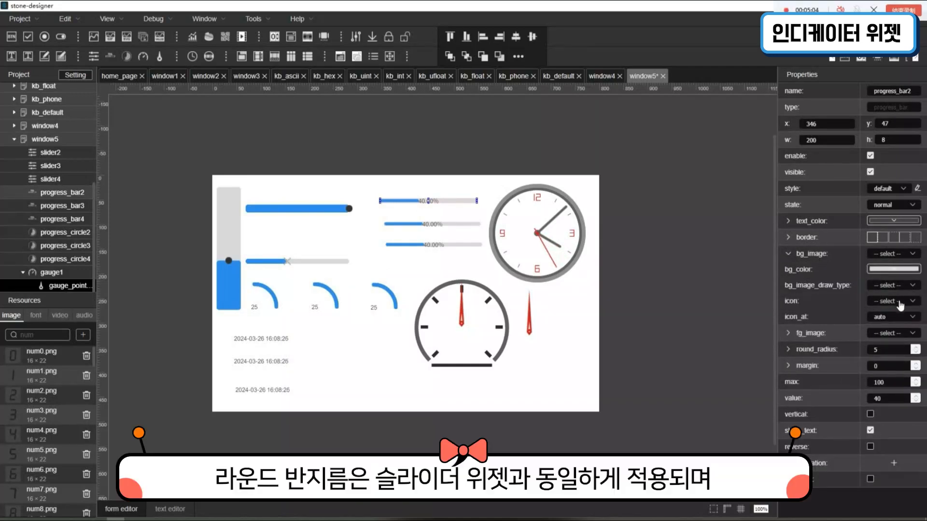
left_click(820, 258)
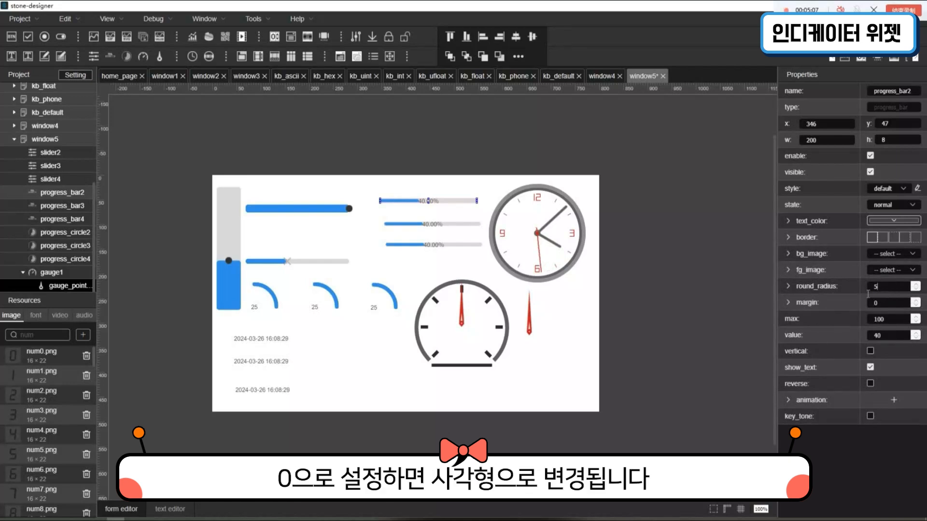
left_click_drag(889, 292, 863, 293)
type("0")
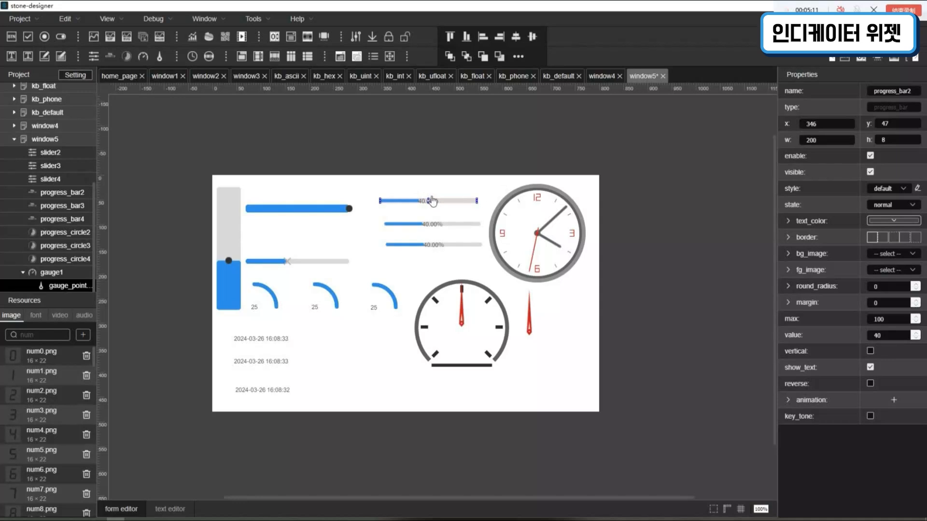
left_click_drag(429, 198, 430, 188)
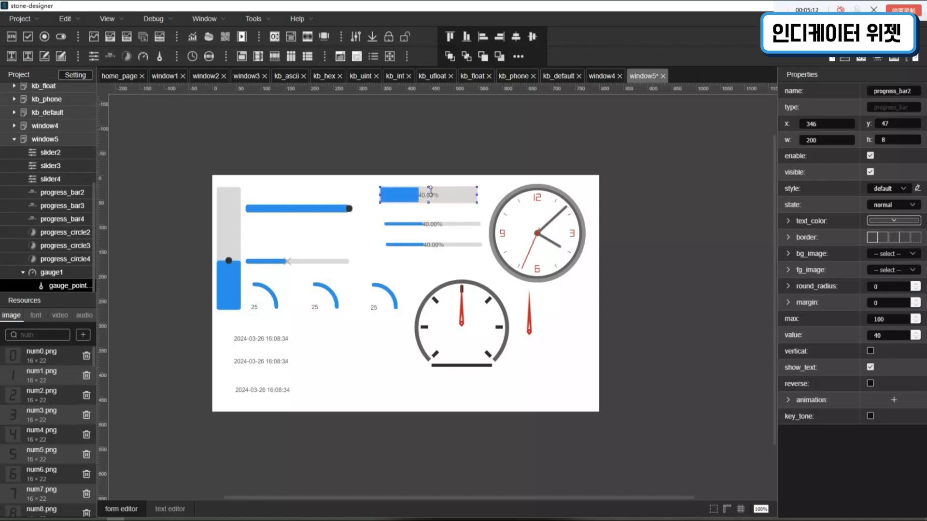
- Increase progress_bar2's round radius to 21
left_click(403, 218)
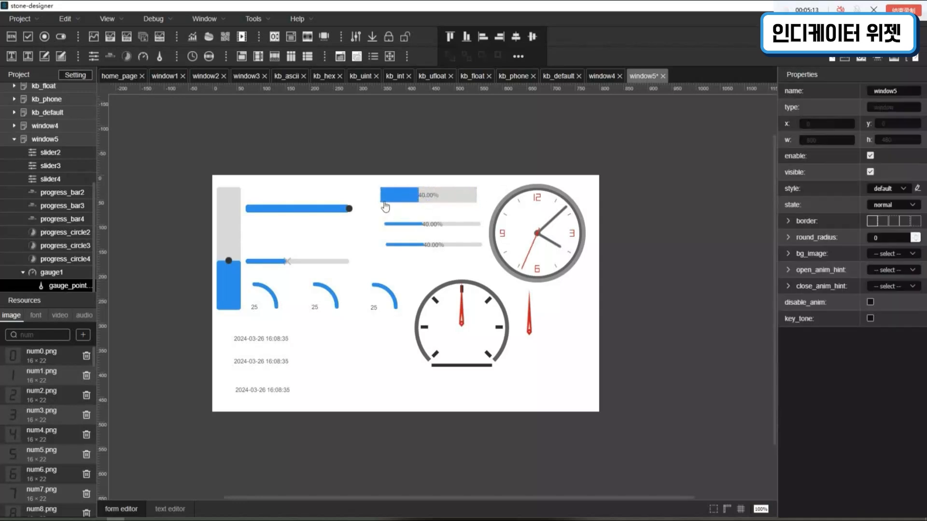
left_click(414, 226)
left_click(413, 203)
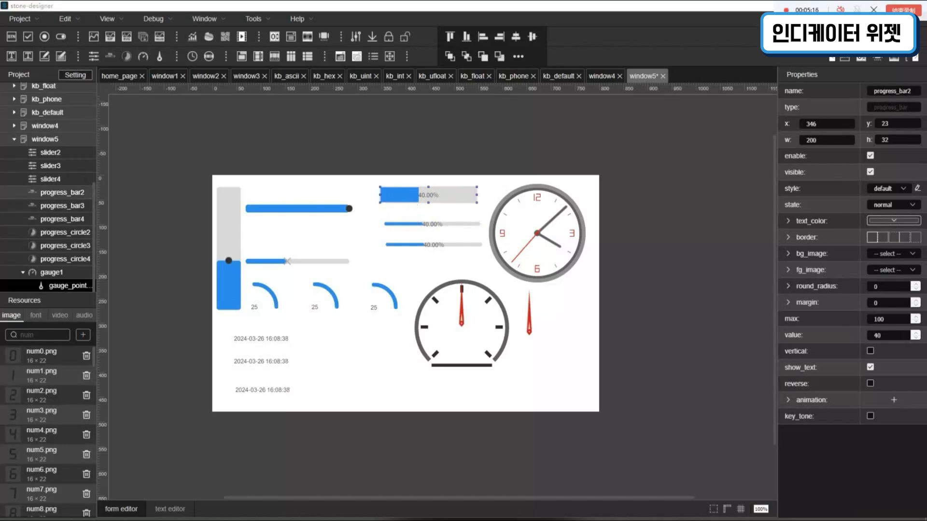
left_click(915, 287)
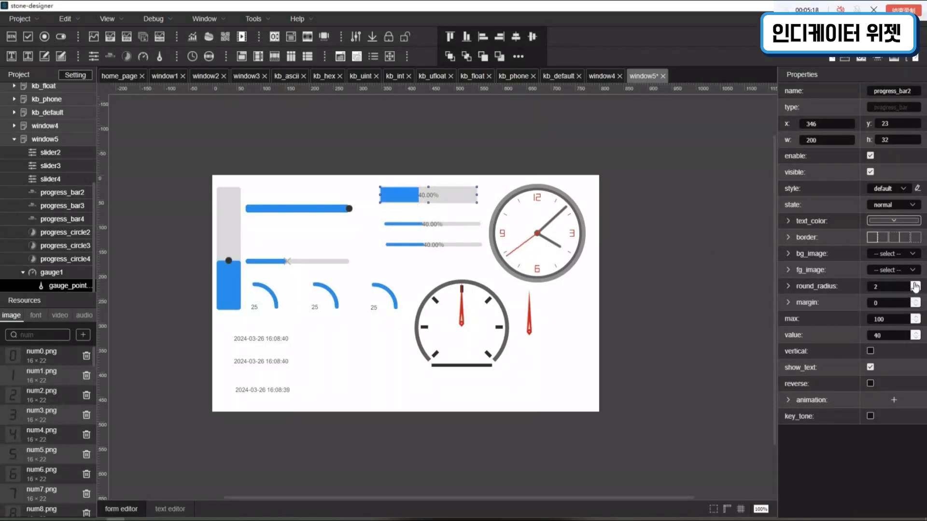
left_click(915, 286)
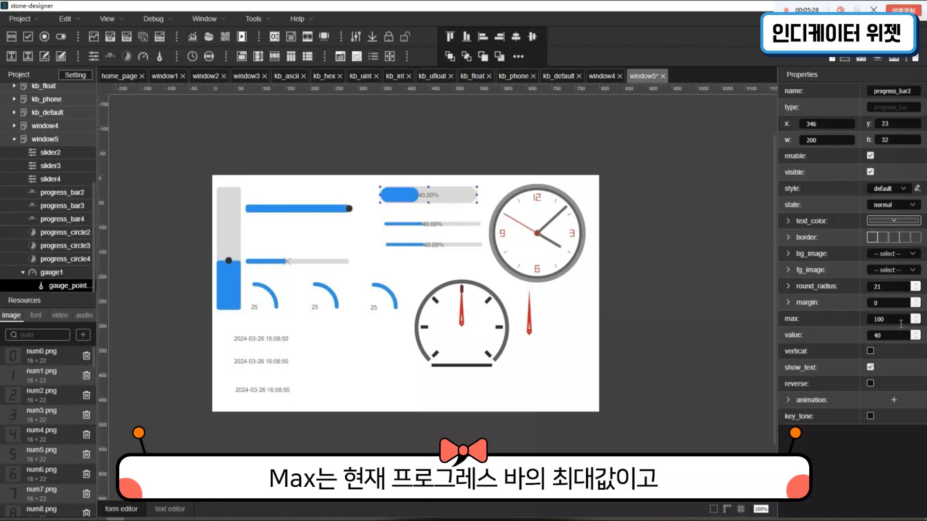
- Set progress_bar2's maximum to 200 and its value to 50
left_click(858, 308)
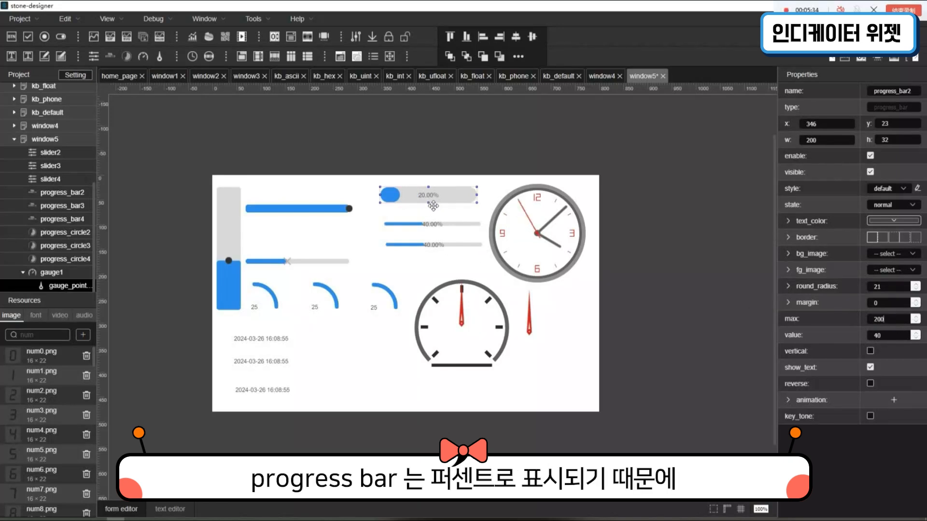
left_click_drag(893, 336, 822, 337)
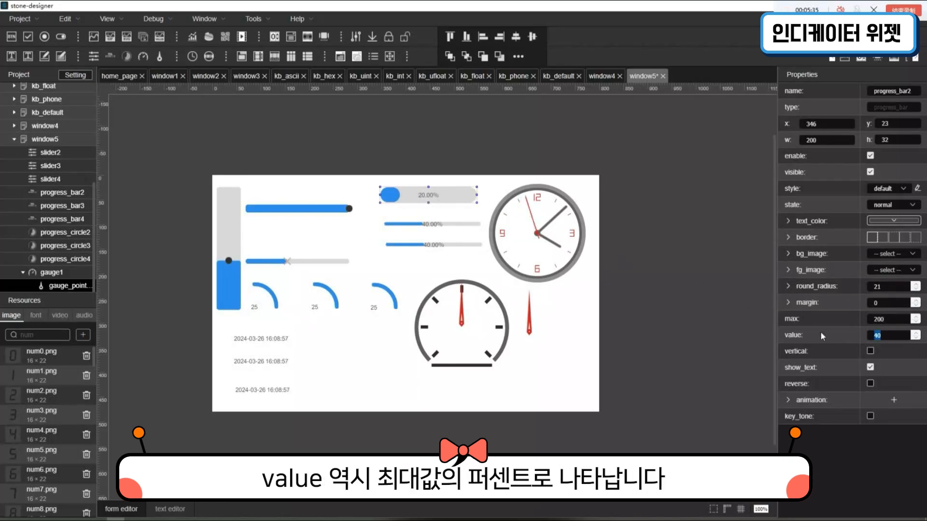
type("50")
key("Return")
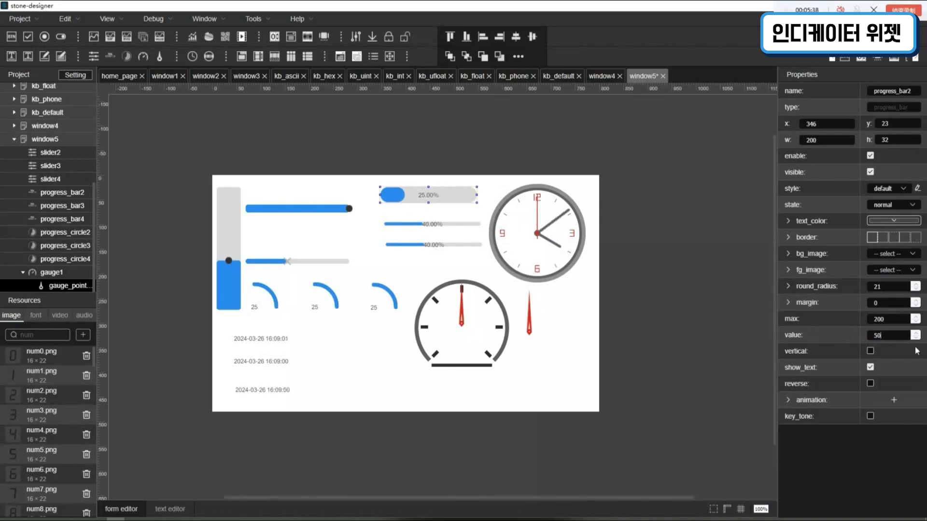
- Try a value of 250 on progress_bar2, above its maximum, and end with the value at 200
left_click_drag(888, 336, 804, 335)
type("25")
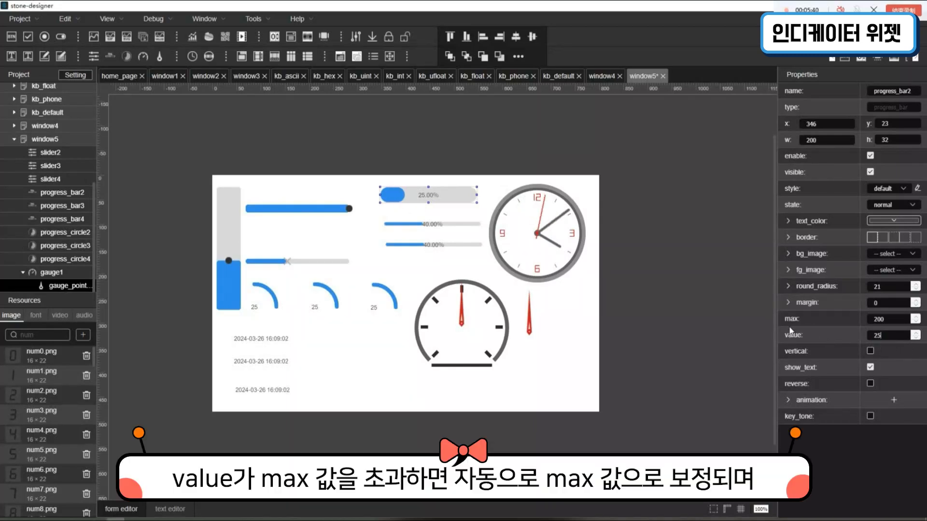
type("0")
key("Return")
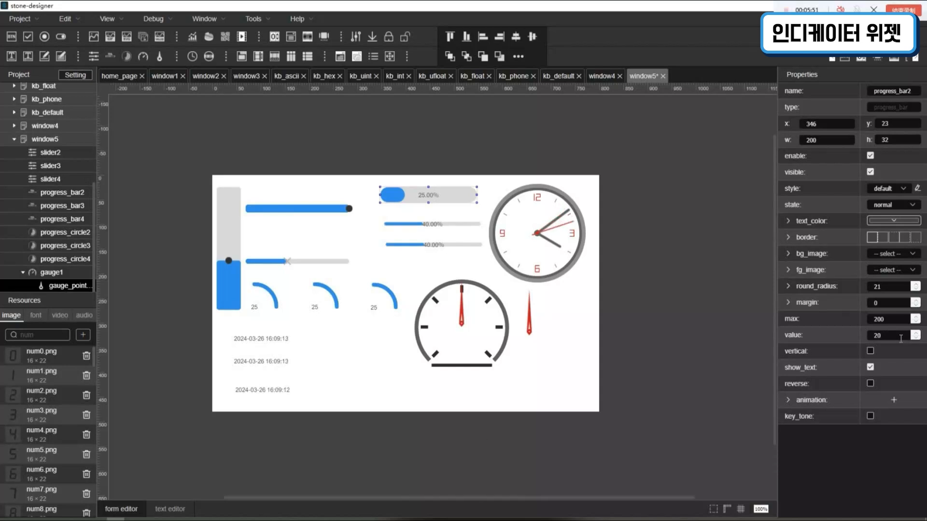
key("BackSpace")
key("Return")
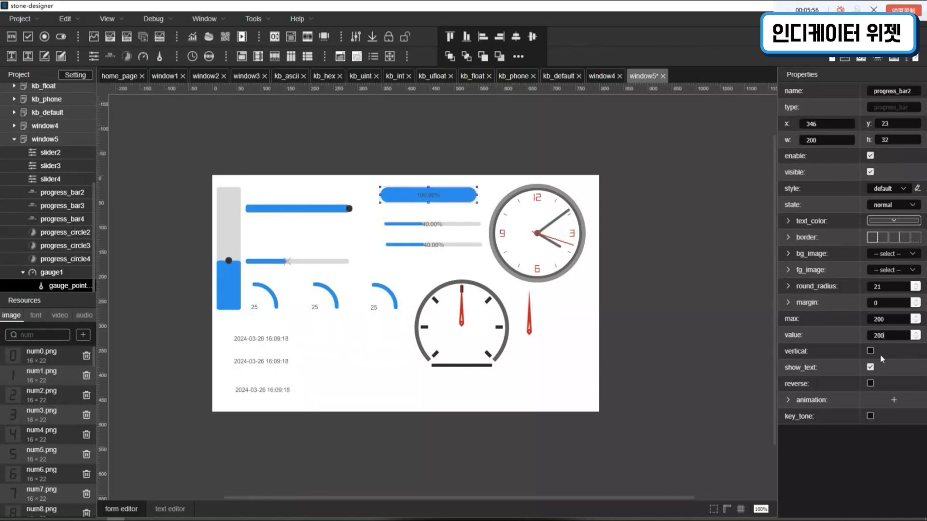
- Resize progress_bar3, the middle bar, to 43 by 130, make it vertical, and place it at x 304, y 46
left_click(431, 228)
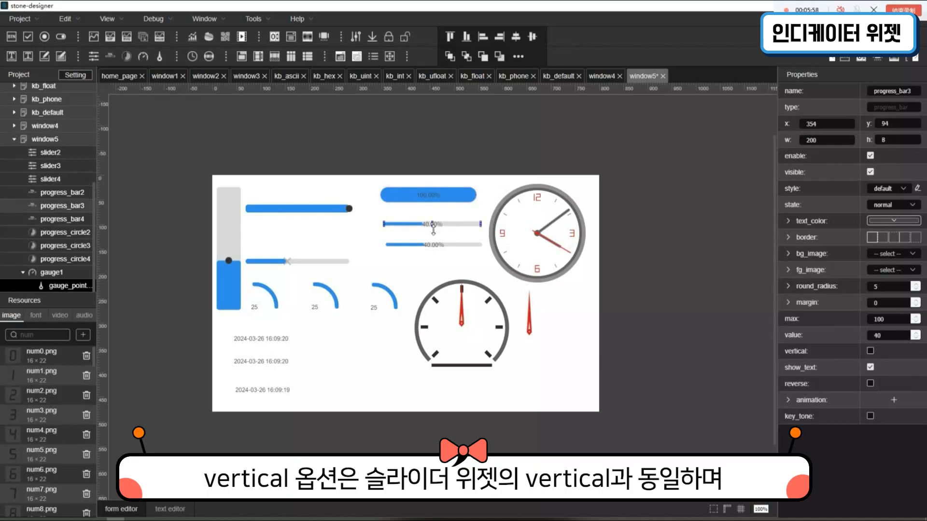
left_click_drag(432, 227, 406, 267)
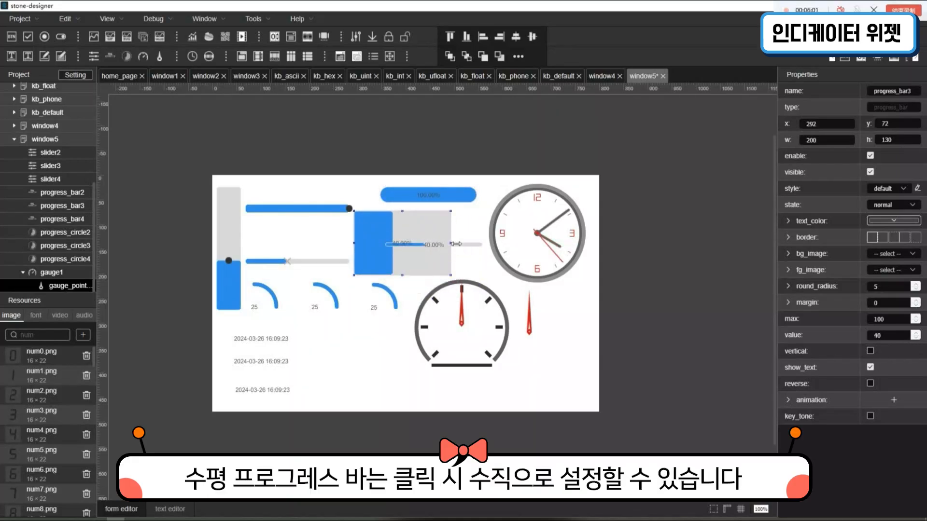
left_click_drag(451, 244, 378, 252)
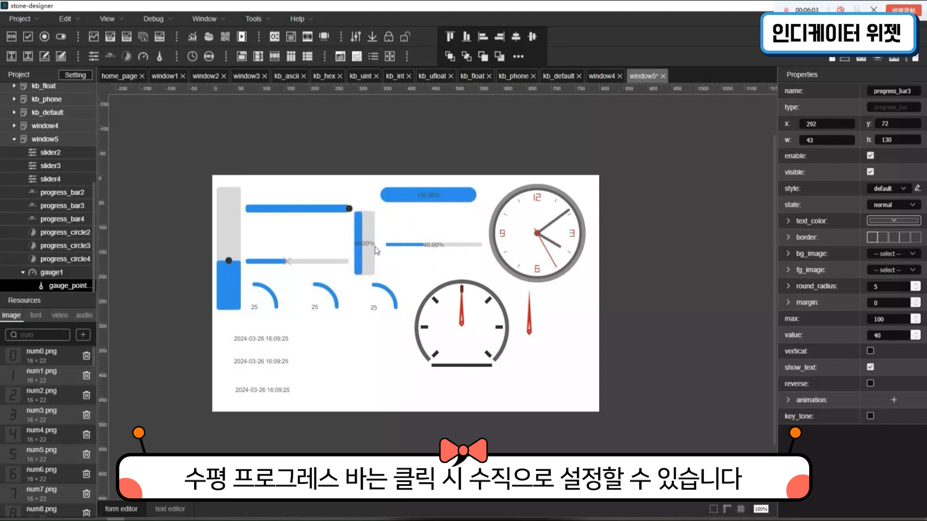
left_click(378, 252)
left_click(373, 247)
left_click(870, 351)
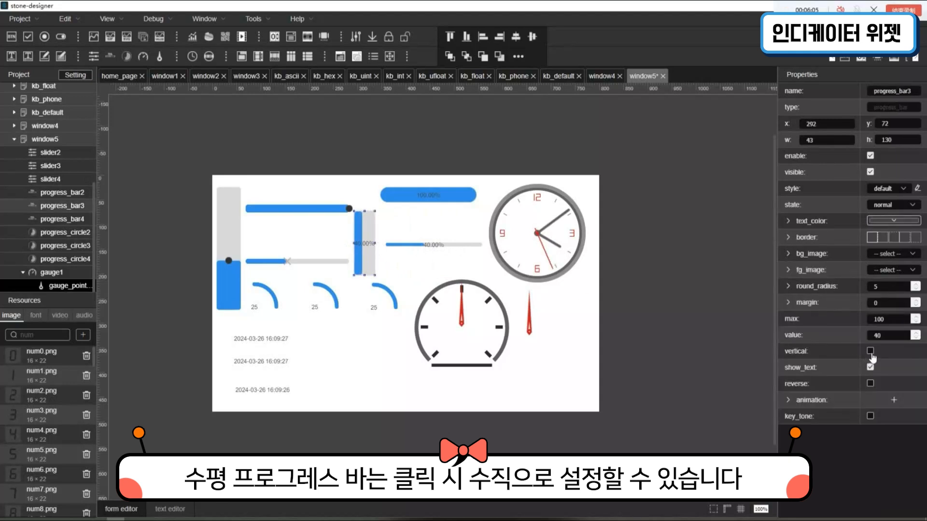
left_click_drag(369, 269, 373, 256)
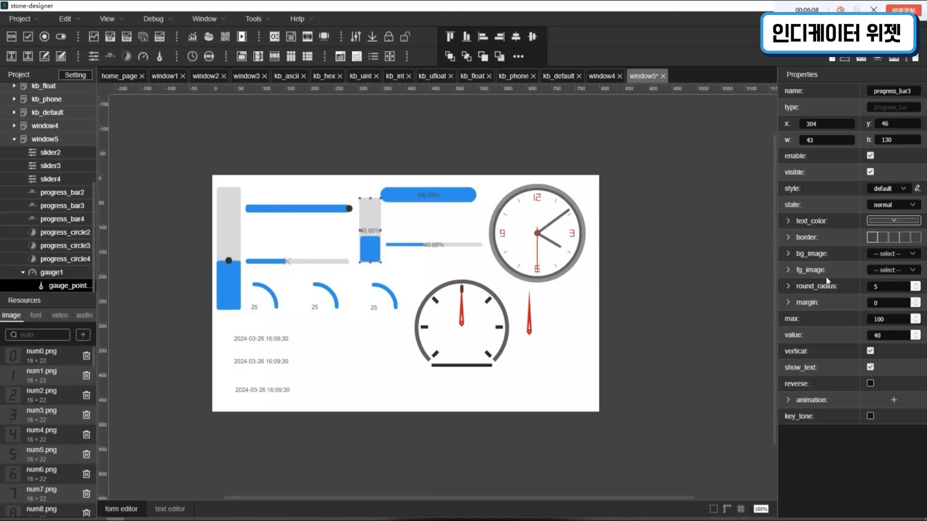
- Set progress_bar3's value to 50 and its maximum to 150
double_click(877, 335)
type("50")
double_click(893, 319)
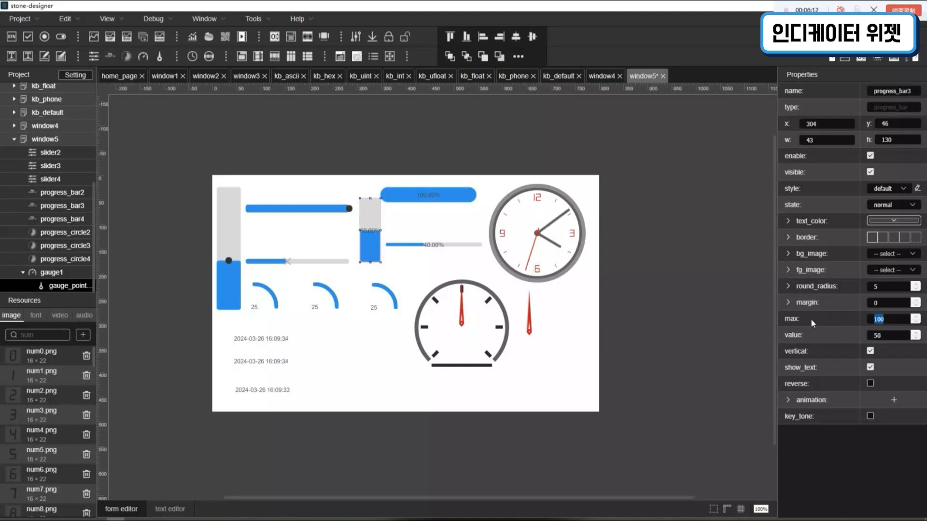
type("150")
key("Return")
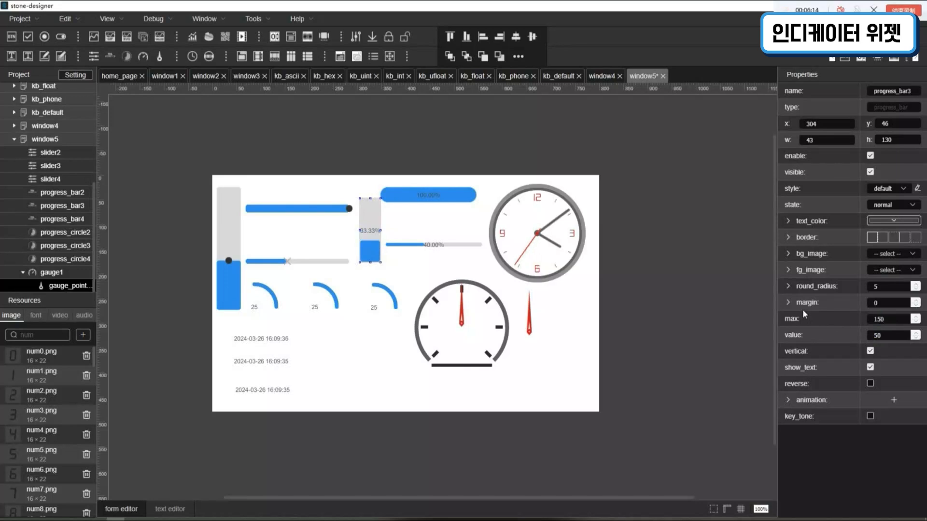
- Set progress_bar3's value to 35 and enable its reverse display
double_click(893, 336)
type("35")
key("Return")
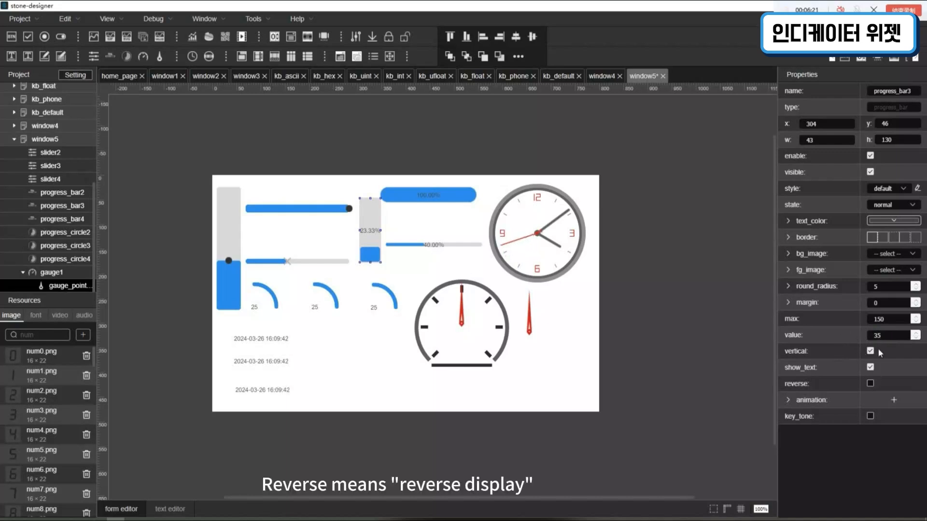
left_click(873, 384)
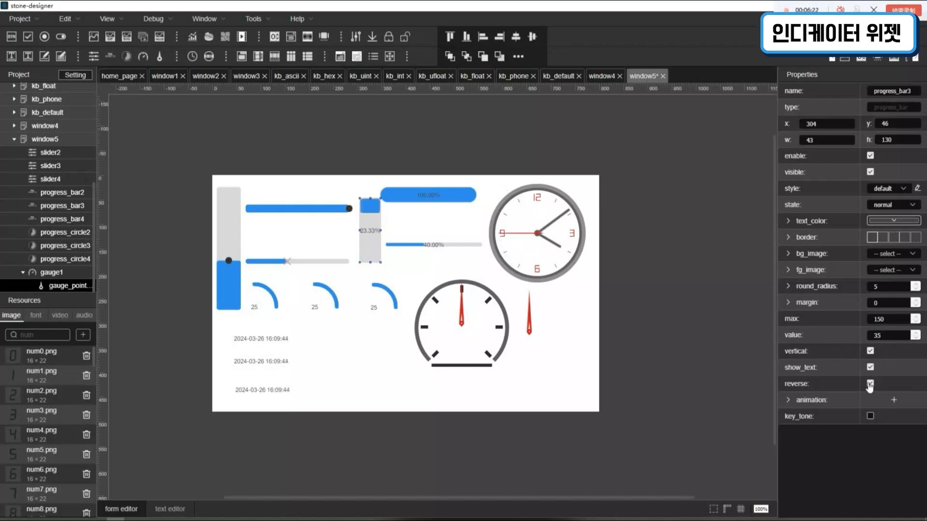
- Set progress_bar2's value to 10 and enable its reverse display
left_click(439, 200)
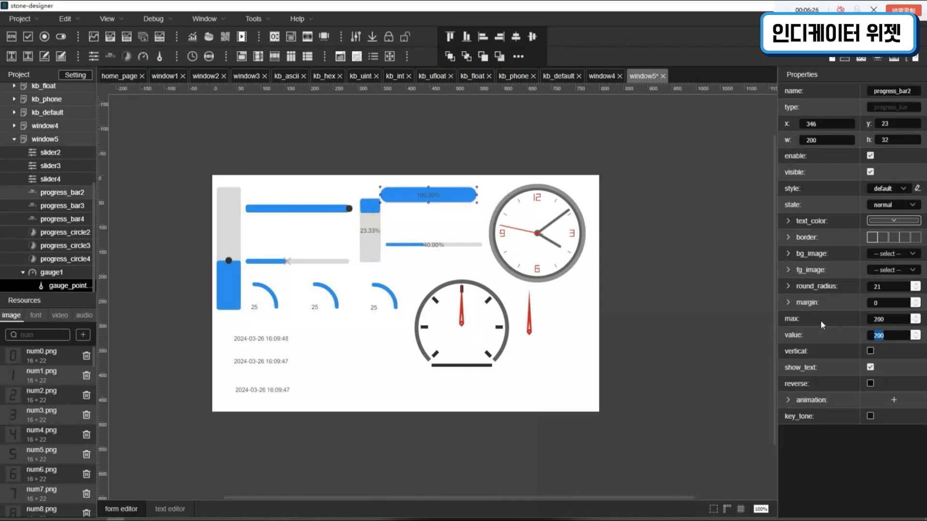
type("10")
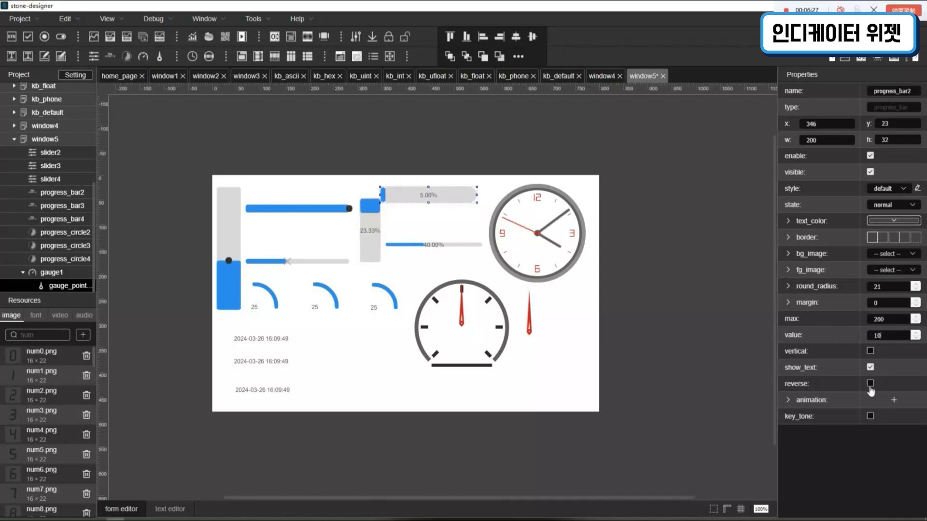
left_click(871, 384)
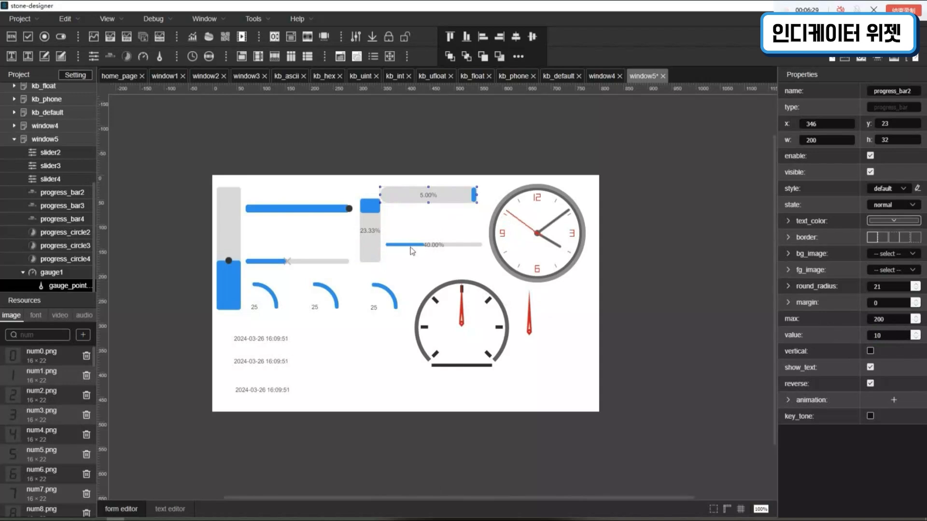
- Enable the reverse display of progress_bar4, the thin bar below the top one
left_click(414, 253)
left_click(434, 254)
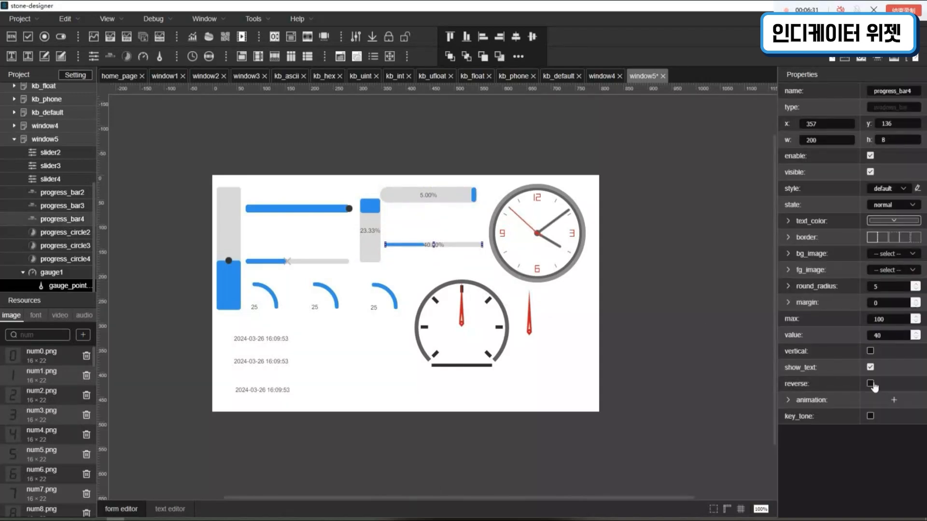
left_click(871, 384)
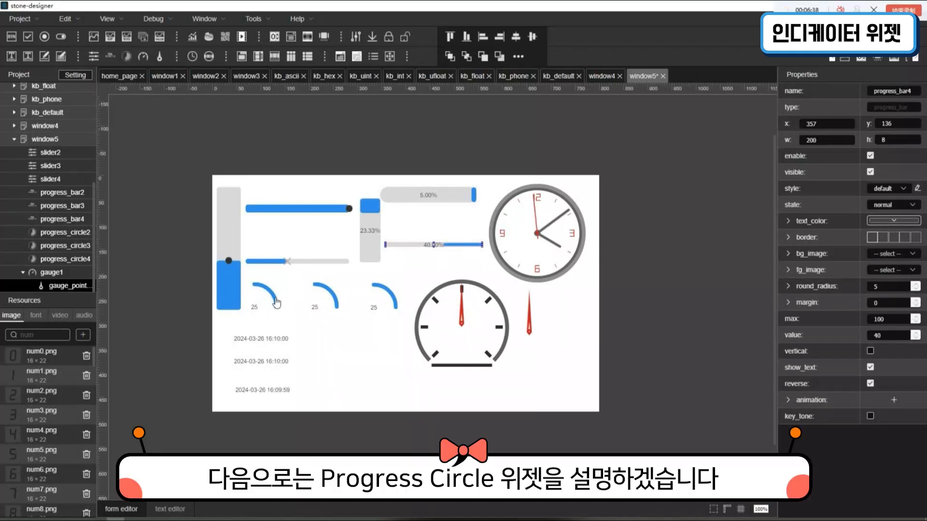
- Move the leftmost progress circle to x 51, y 218, and set its maximum to 50
left_click_drag(273, 301, 287, 301)
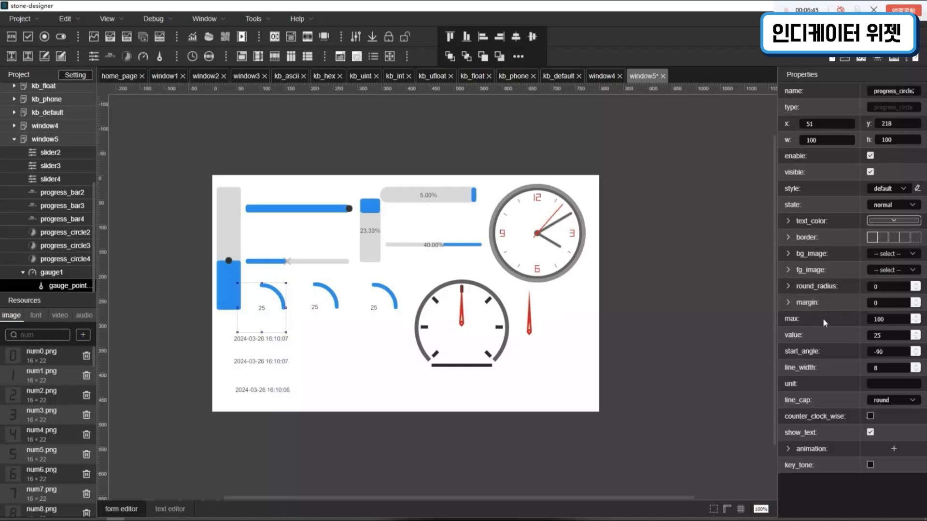
left_click_drag(906, 323, 842, 313)
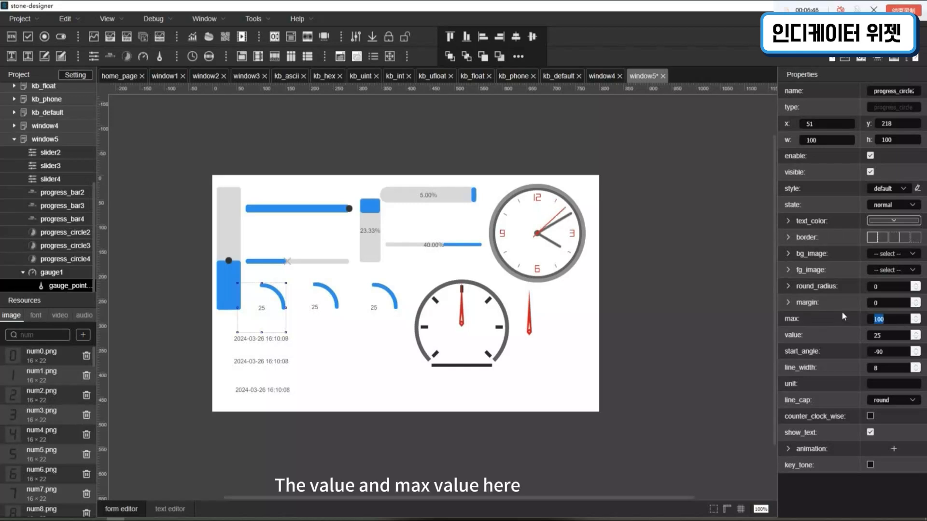
type("50")
key("Return")
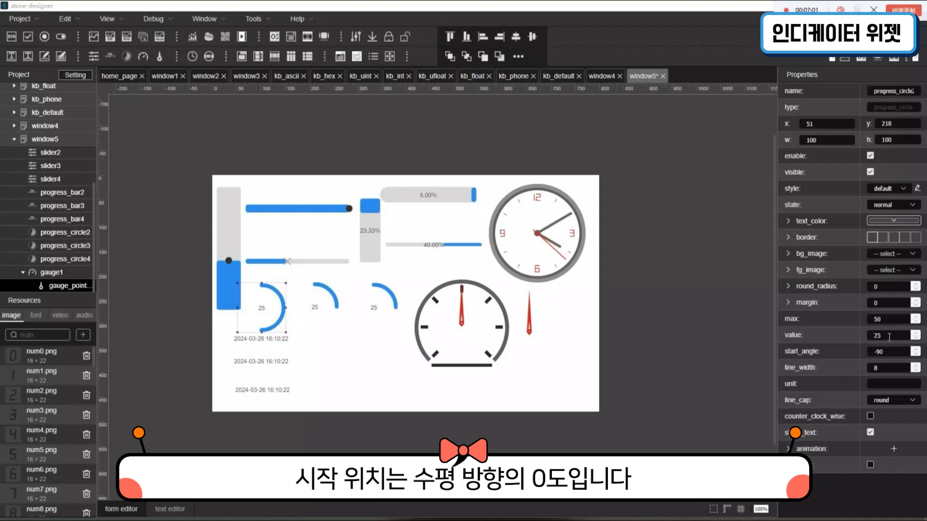
- Try a value of 50 on the leftmost progress circle and return it to 25
left_click_drag(889, 338, 849, 334)
type("55")
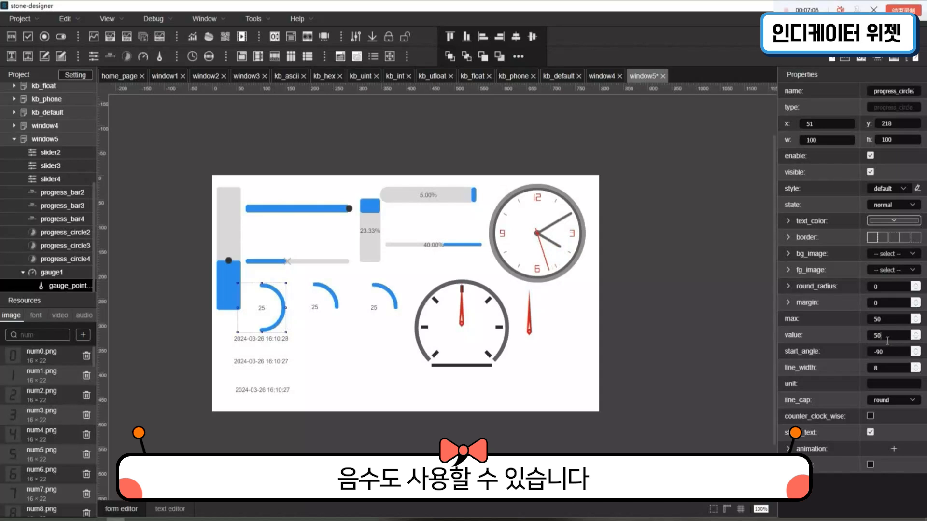
key("BackSpace")
key("BackSpace")
type("25")
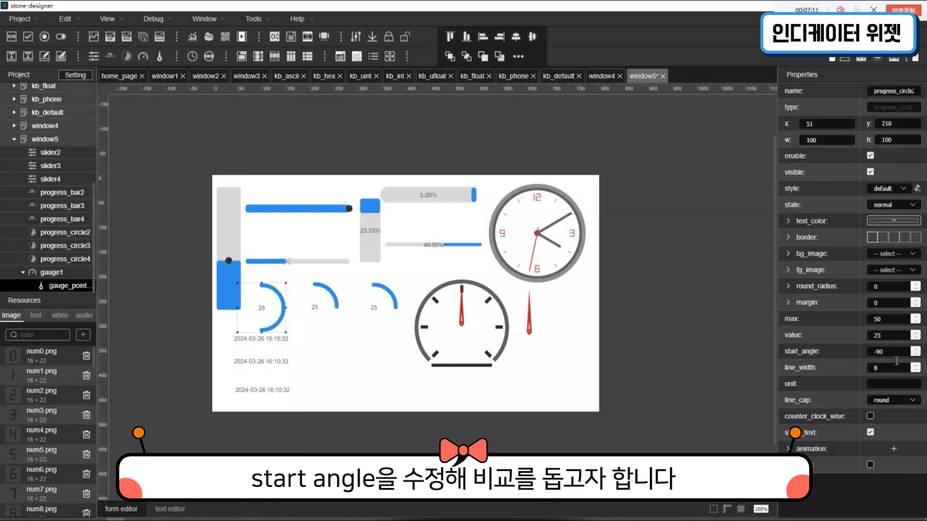
- Try start angles of 0 and 180 on the leftmost progress circle
left_click_drag(888, 357, 828, 352)
type("0")
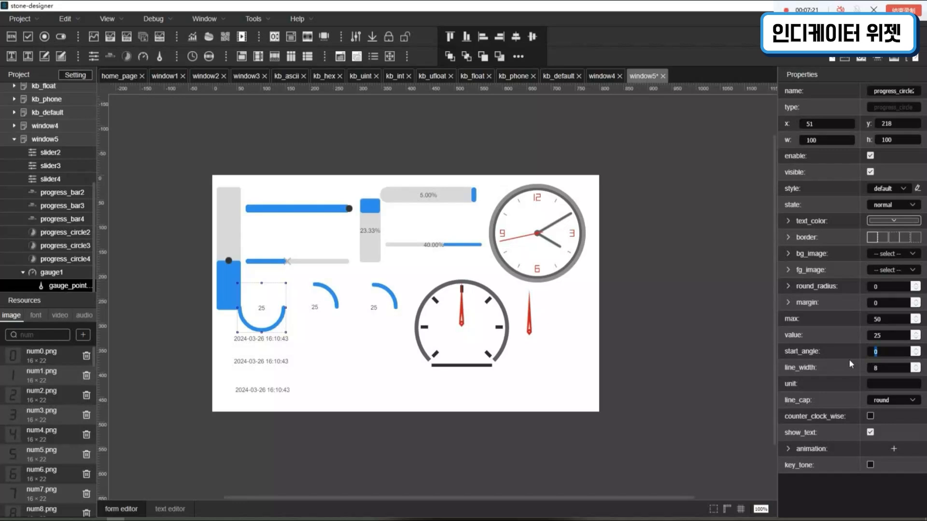
type("180")
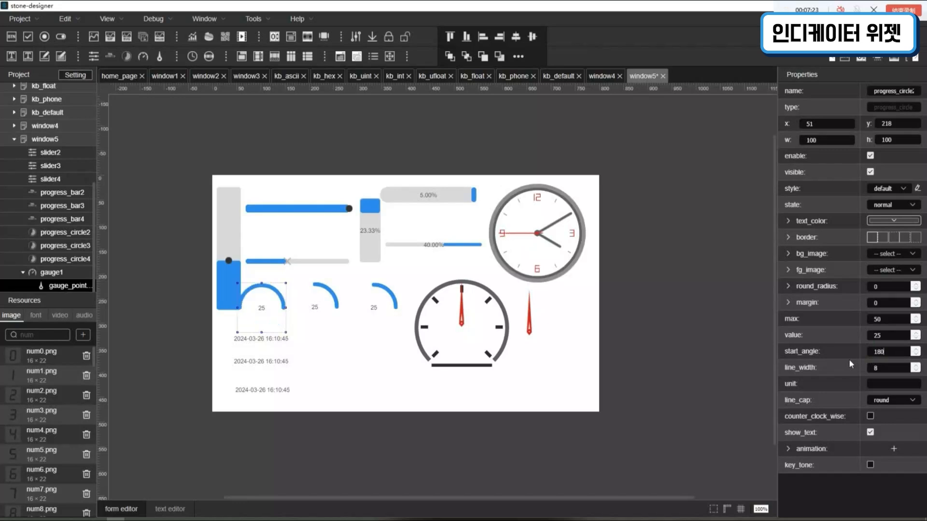
- Set the leftmost progress circle's value to 20 and move the circle to x 58, y 218
key("shift+Tab")
type("2")
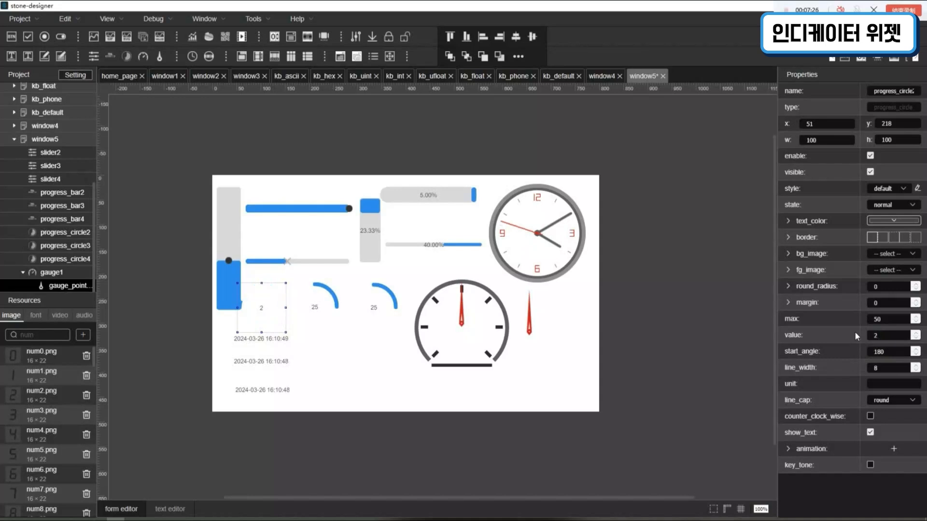
left_click_drag(272, 314, 276, 314)
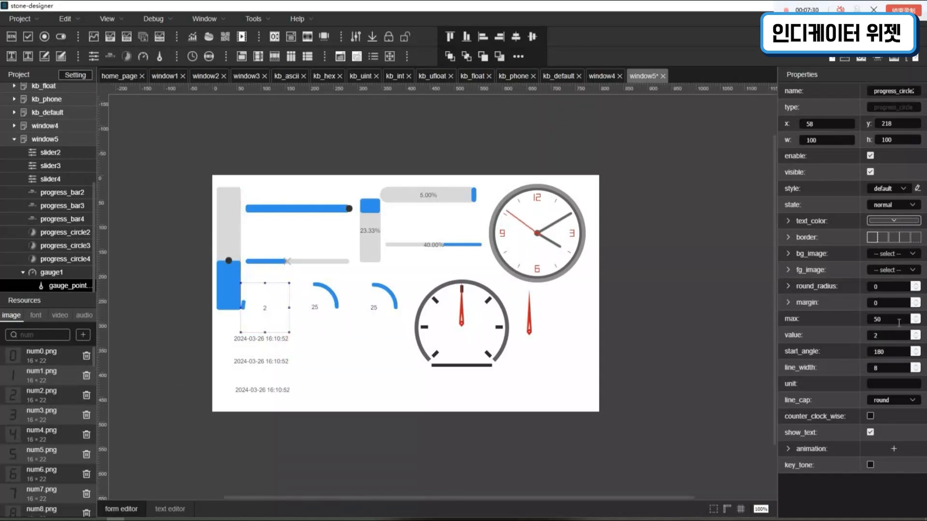
left_click(891, 336)
type("0")
- Try a start angle of 270 on the leftmost progress circle and end with -90
double_click(897, 360)
type("270")
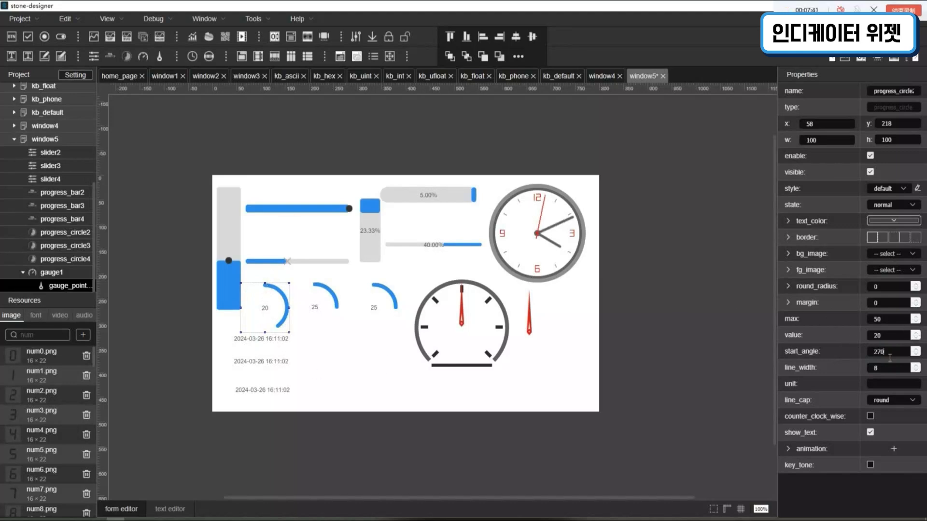
left_click_drag(898, 357, 844, 358)
type("-90")
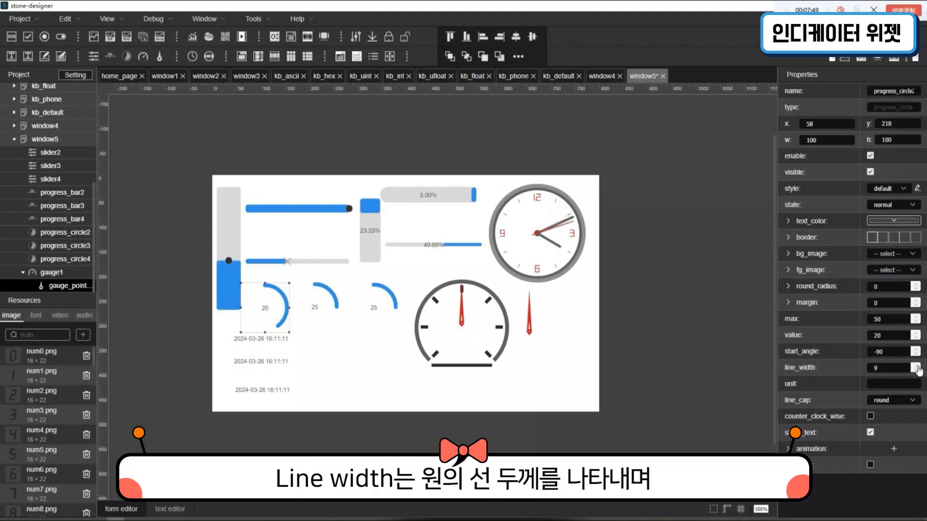
- Try increasing line widths up to 50 on the leftmost progress circle and end with a line width of 10
left_click(915, 366)
left_click(916, 366)
left_click(916, 366)
left_click(916, 366)
left_click(916, 366)
left_click(916, 366)
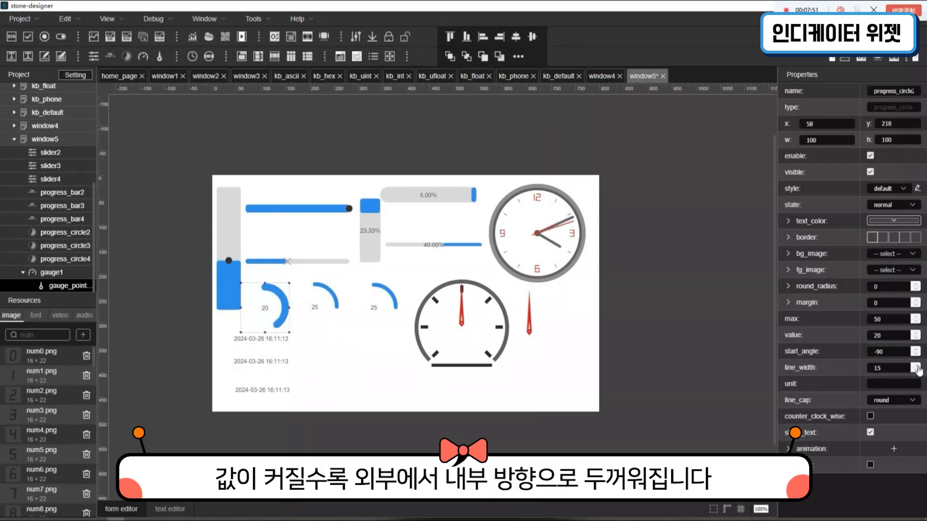
left_click(916, 366)
left_click(916, 366)
left_click(916, 366)
left_click(916, 366)
left_click(916, 366)
left_click(916, 366)
type("1")
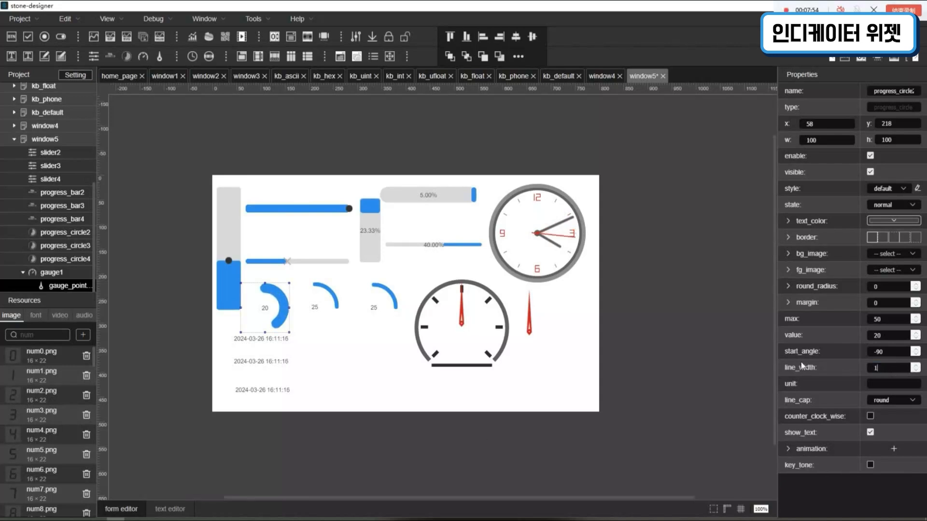
left_click_drag(882, 372, 851, 362)
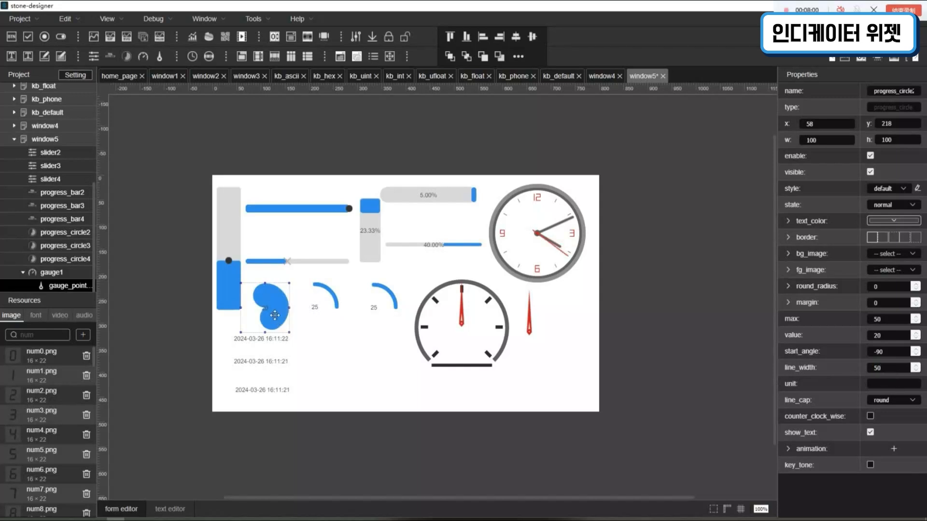
left_click_drag(891, 371, 840, 365)
type("10")
- Try the unit m on the leftmost progress circle, check its text display option, and clear the unit again
left_click(883, 386)
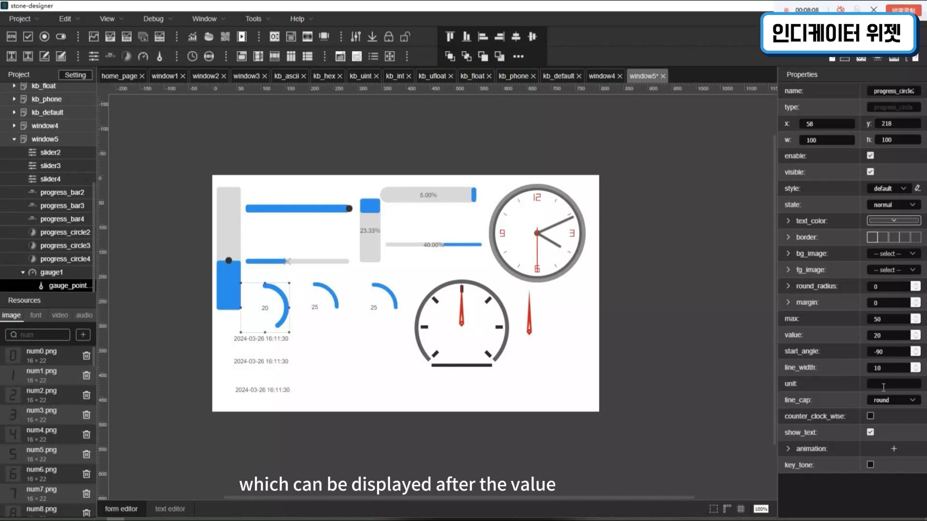
type("m")
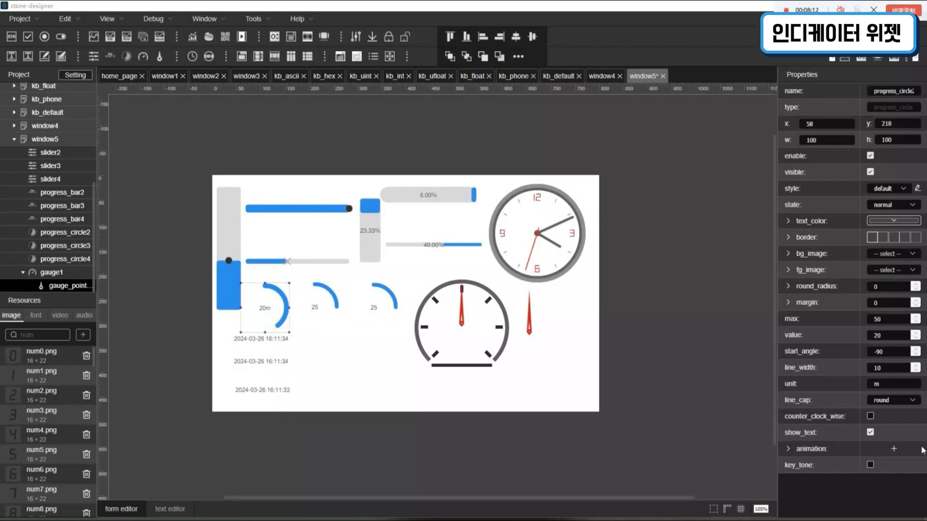
left_click(871, 433)
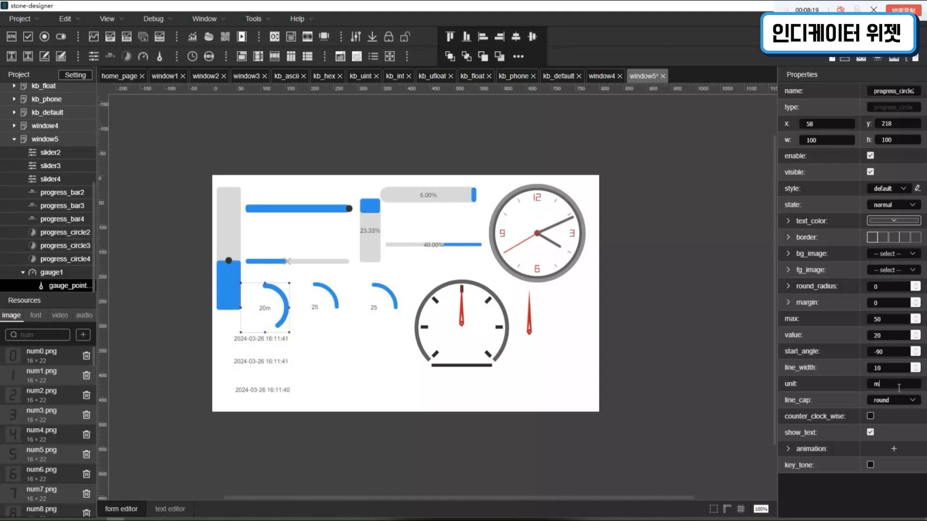
double_click(874, 385)
- Try another line cap style on the leftmost progress circle
left_click(905, 406)
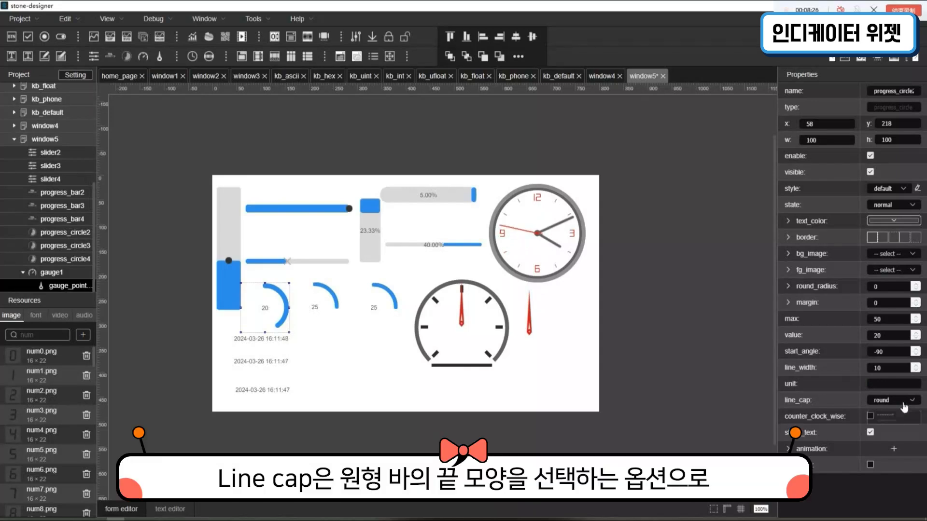
left_click(907, 442)
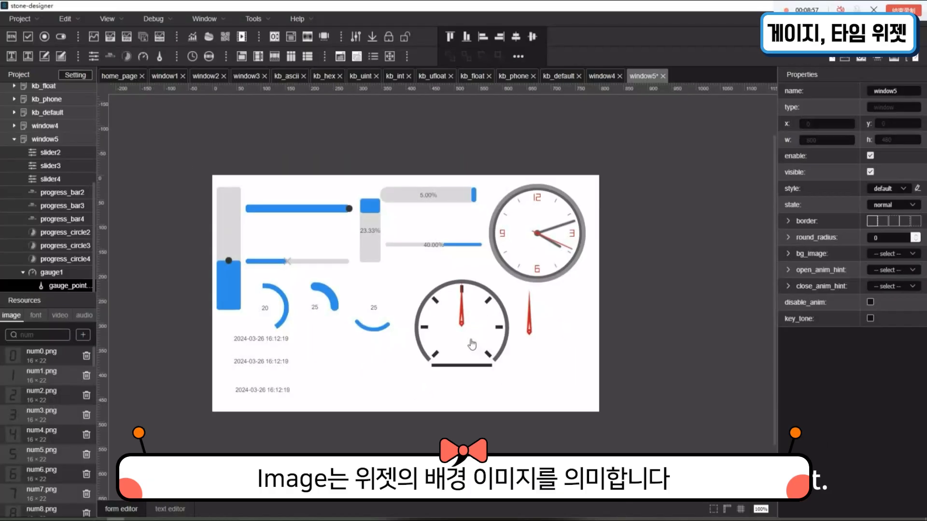
- Set gauge1's image to return_d.png and its draw type to default
left_click(473, 343)
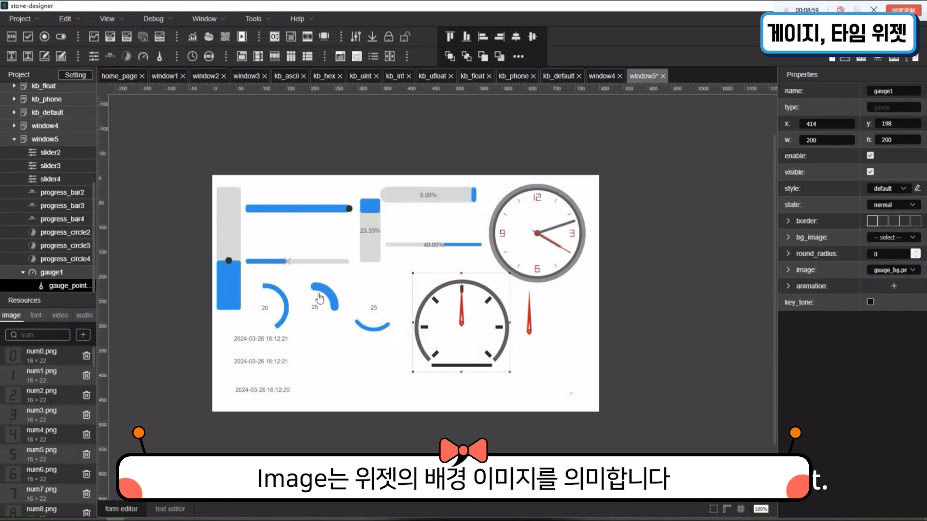
left_click(808, 272)
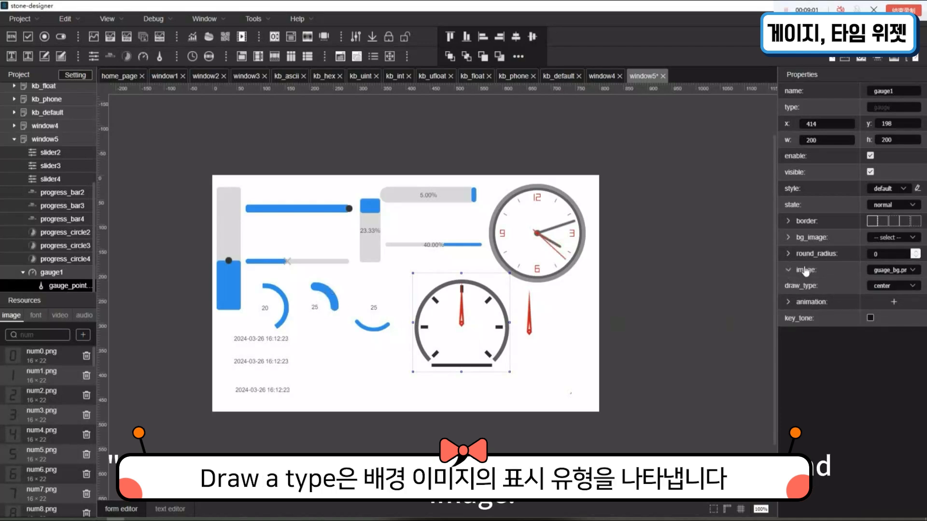
left_click(893, 270)
scroll(895, 352, "down", 5)
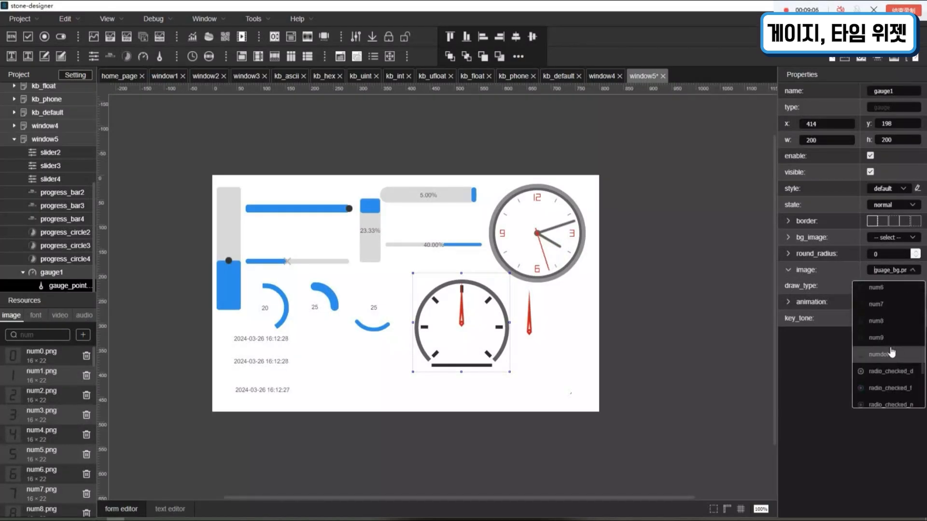
scroll(896, 372, "down", 3)
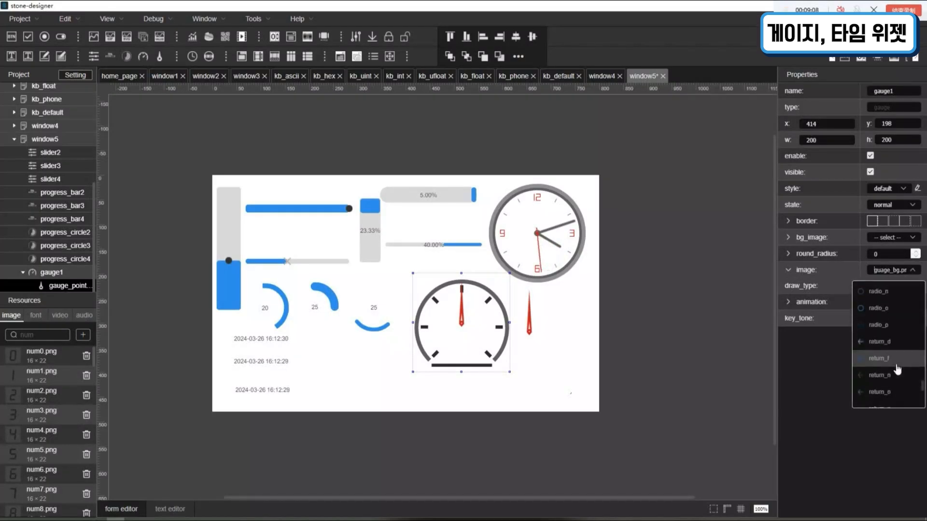
left_click(893, 359)
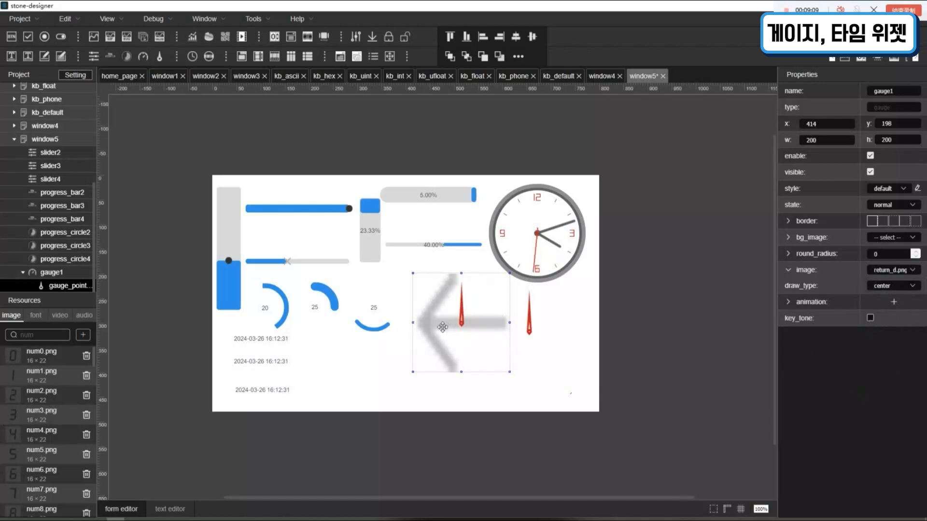
left_click(895, 287)
left_click(886, 308)
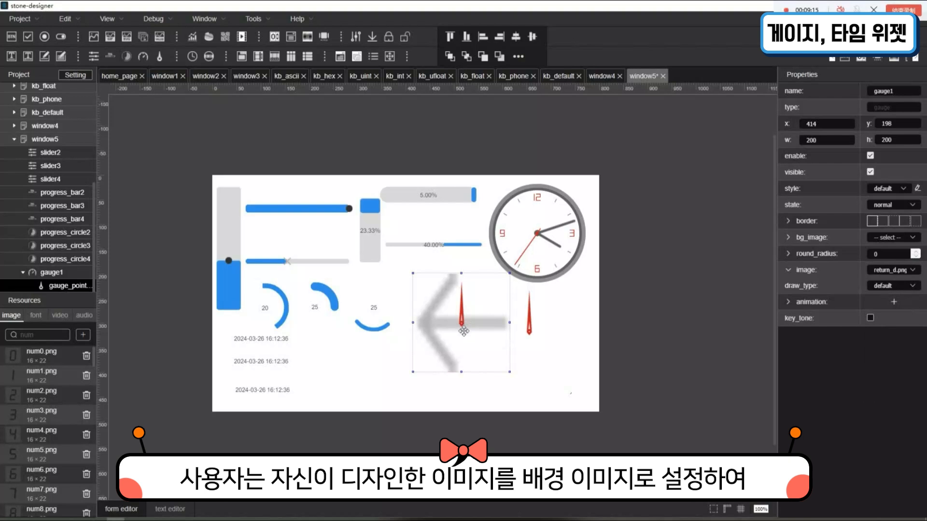
- Set gauge1's image to shift_o.png and try another draw type for it
left_click(906, 270)
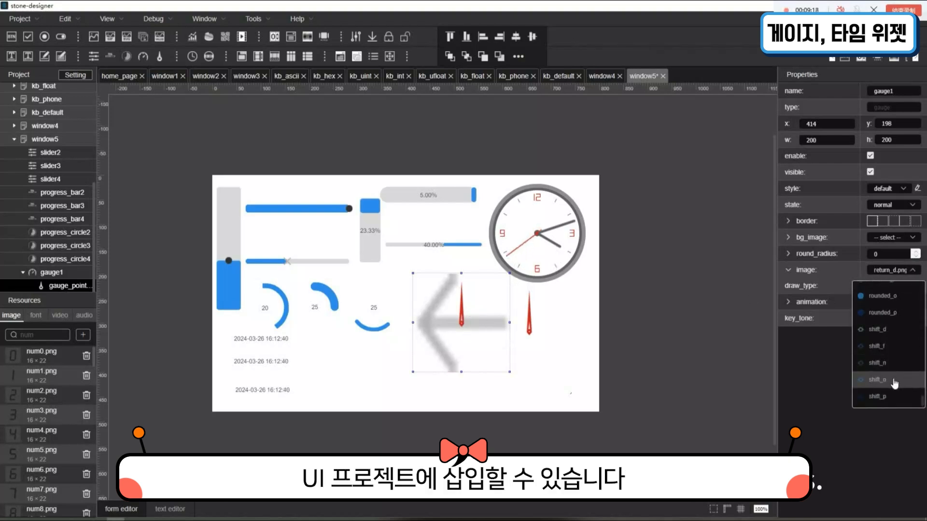
left_click(890, 379)
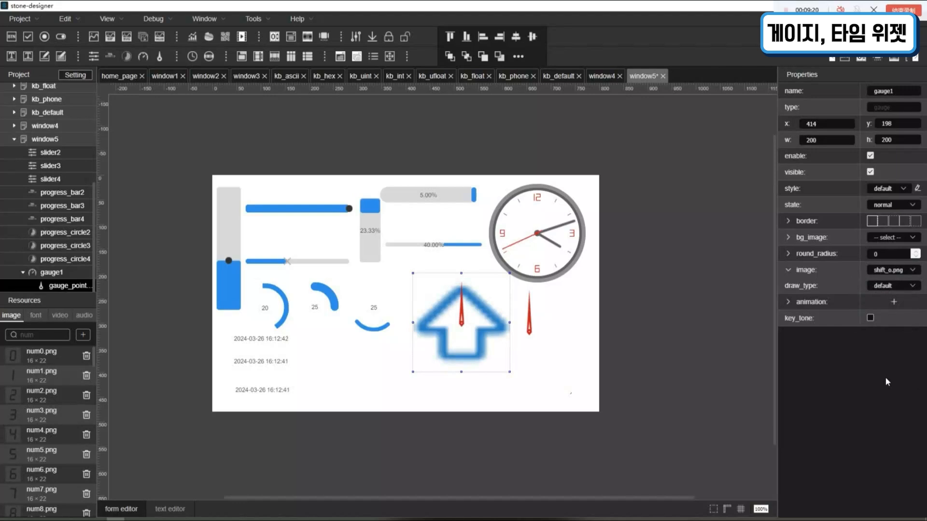
left_click(891, 289)
left_click(896, 332)
- Set gauge1's image to guage_bg.png with the center draw type and deselect the gauge
left_click(891, 272)
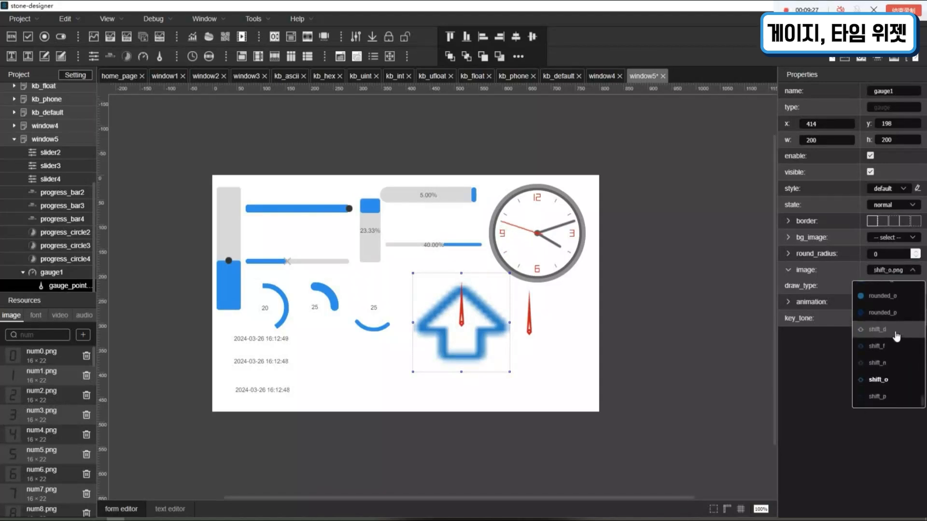
scroll(897, 338, "up", 5)
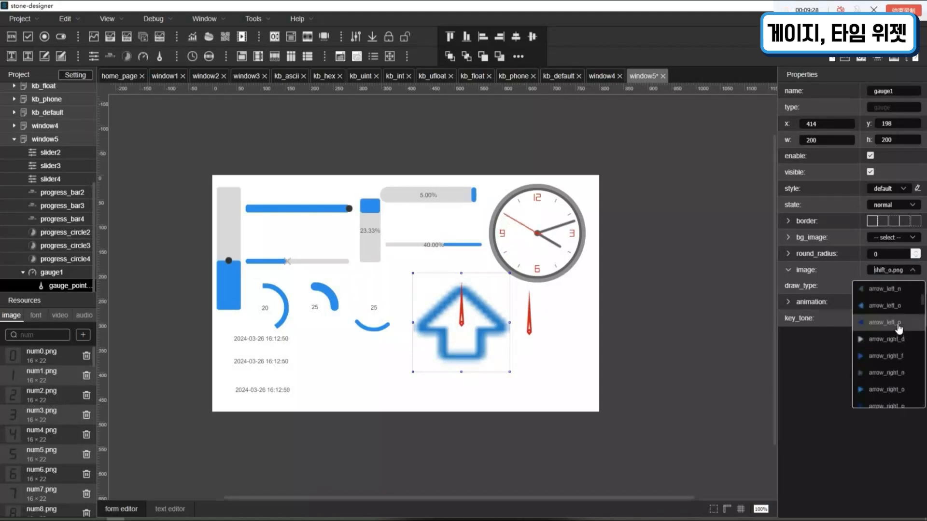
scroll(899, 333, "down", 4)
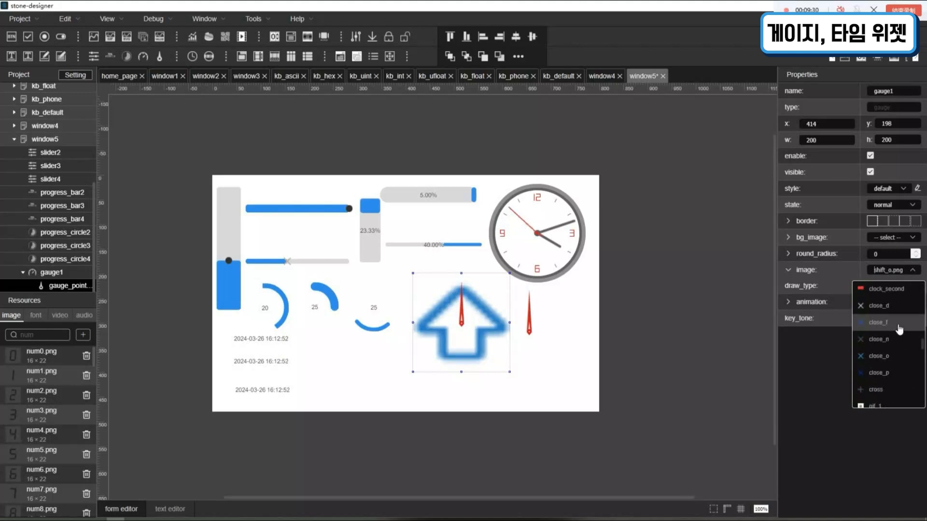
scroll(898, 324, "down", 3)
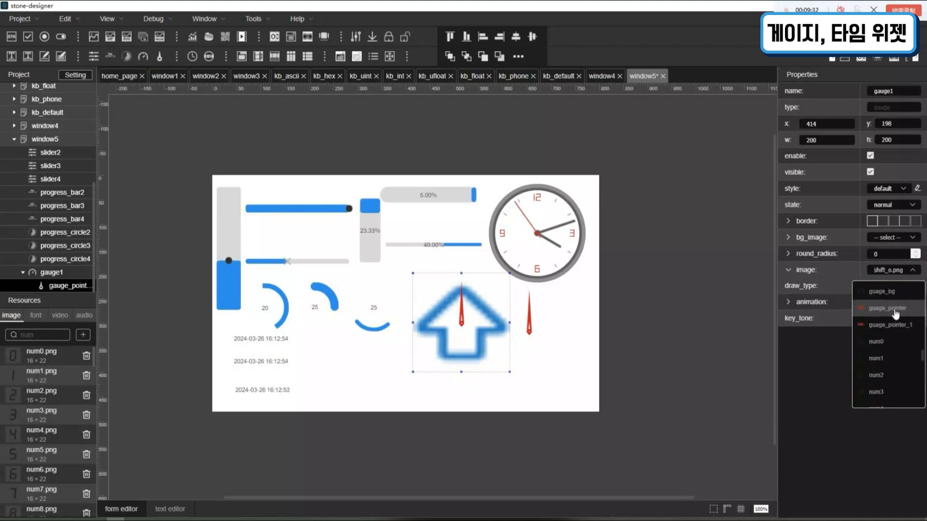
left_click(892, 293)
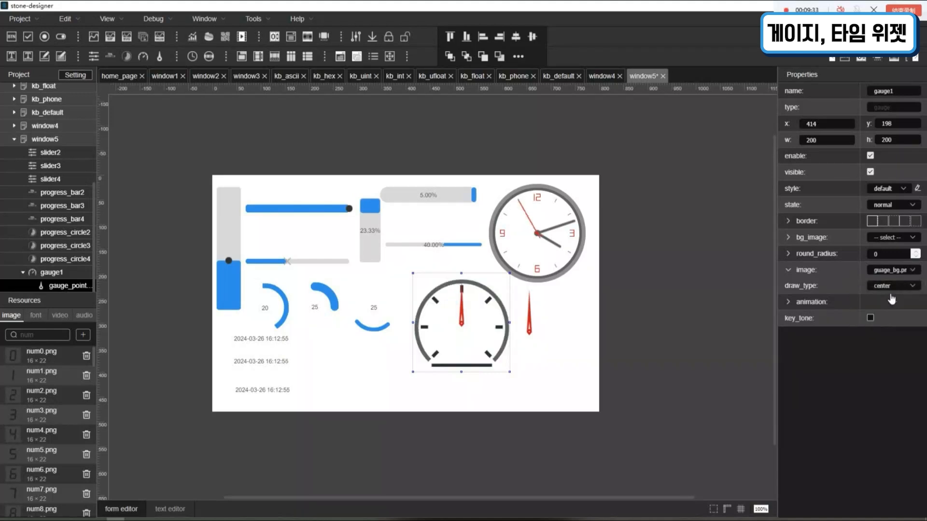
left_click(560, 378)
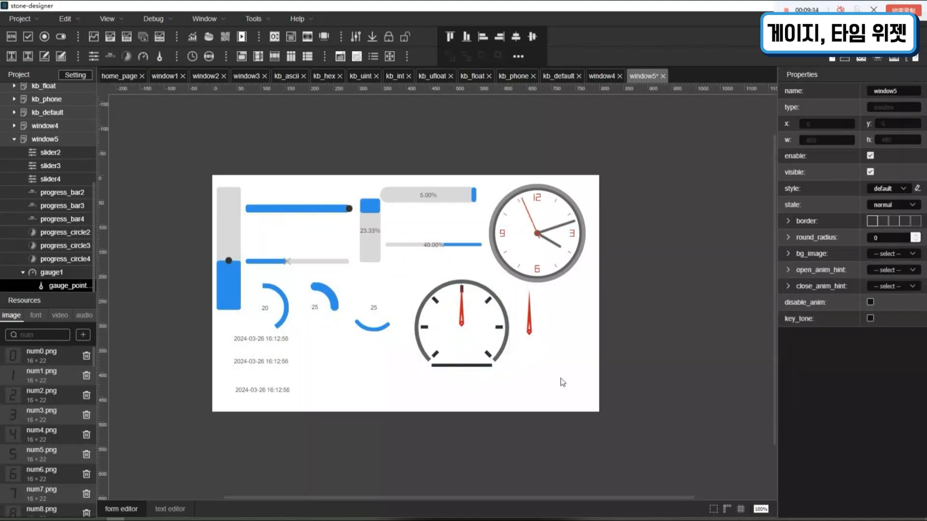
- Change the image of gauge_pointer1 inside gauge1 to close_o.png
left_click(65, 285)
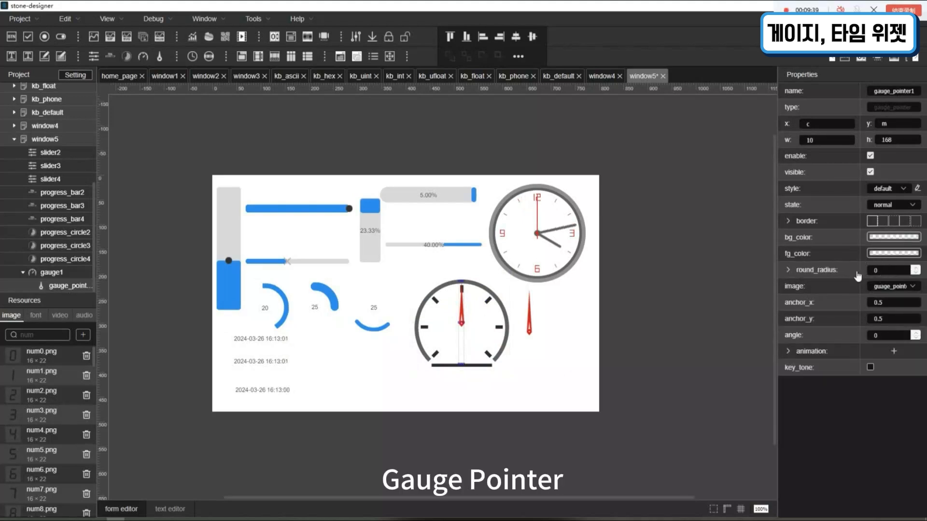
left_click(907, 288)
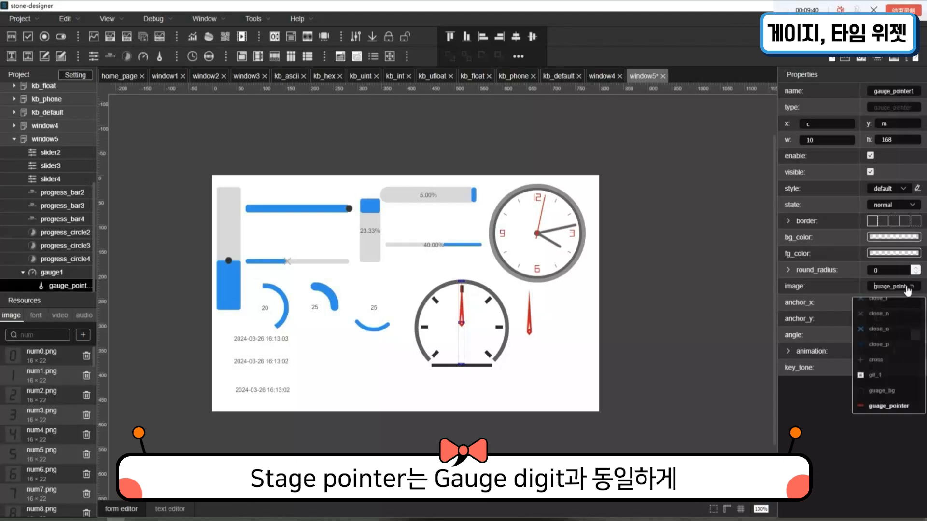
left_click(902, 332)
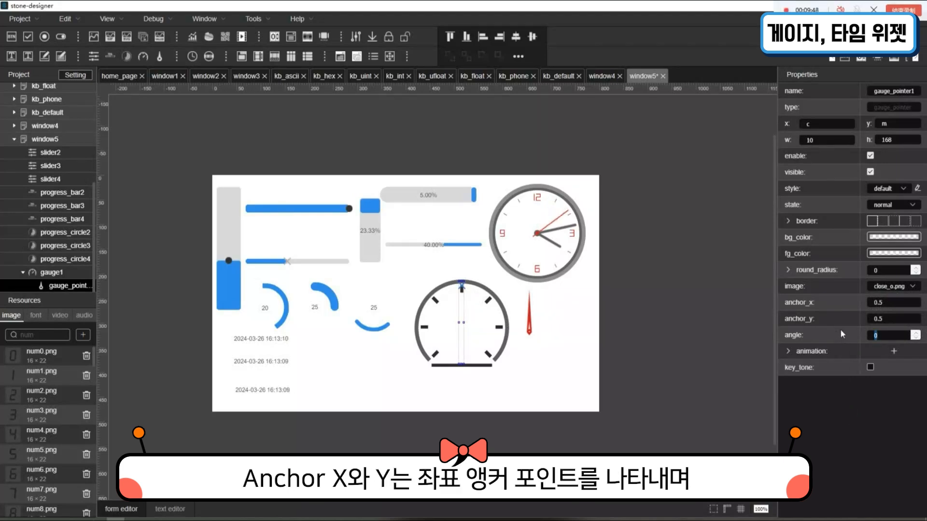
- Try an angle of 80 on gauge_pointer1, and replace it with 50
type("80")
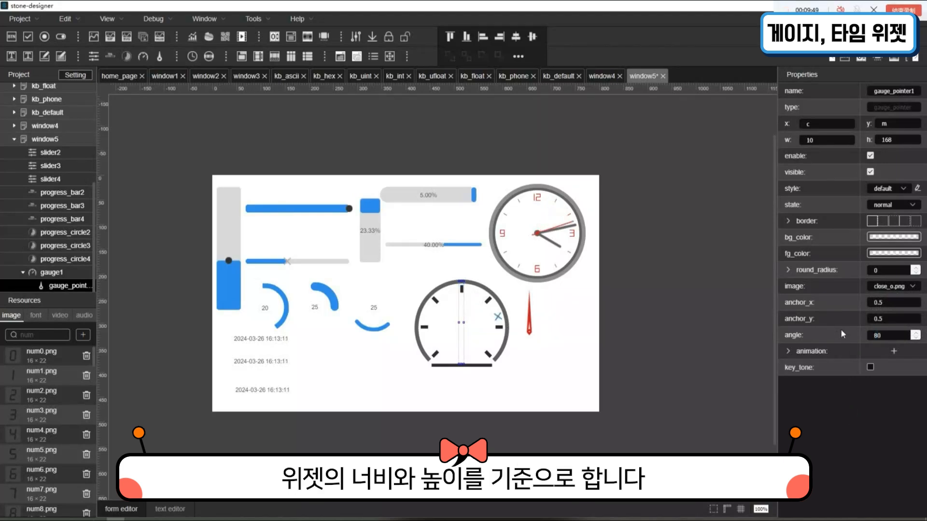
key("BackSpace")
key("BackSpace")
type("50")
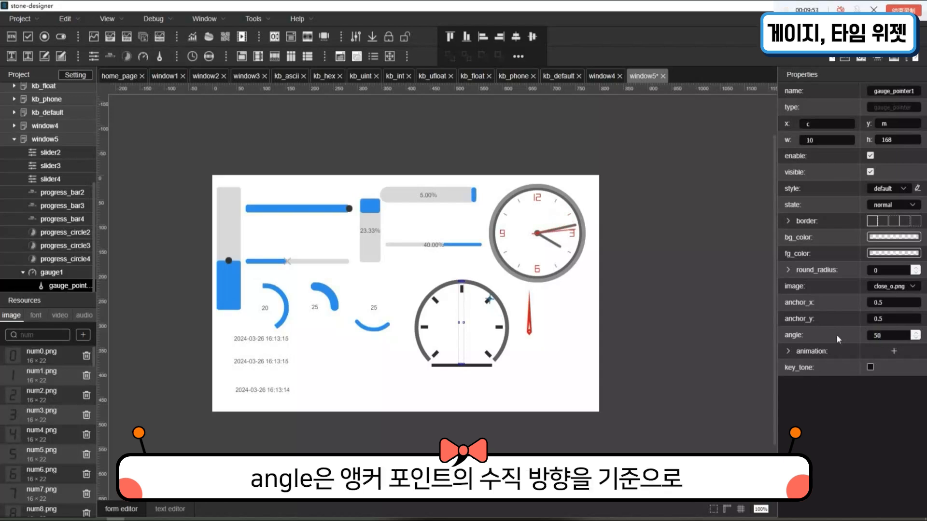
- Try anchor_x 1.5 and anchor_y 2.5 on gauge_pointer1 and select the shifted pointer image on the canvas
left_click(876, 302)
type("1")
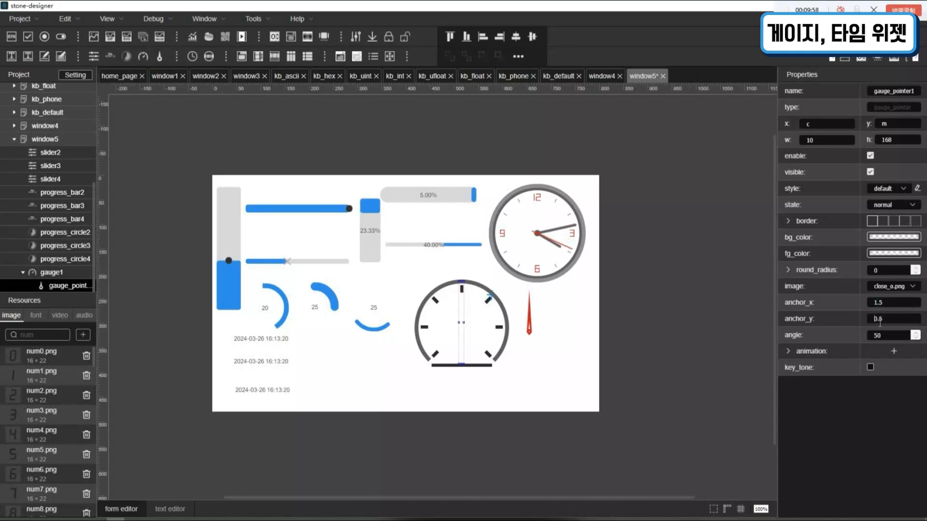
left_click_drag(876, 321, 879, 322)
left_click(618, 357)
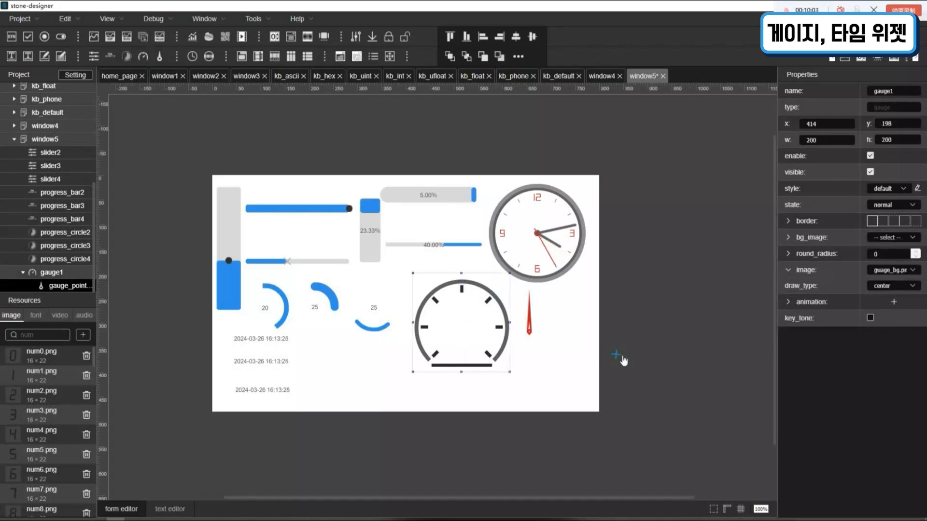
- Reselect gauge_pointer1, try anchor_y 2, and set both anchor_y and anchor_x to 0px
left_click(83, 289)
left_click_drag(890, 322, 860, 320)
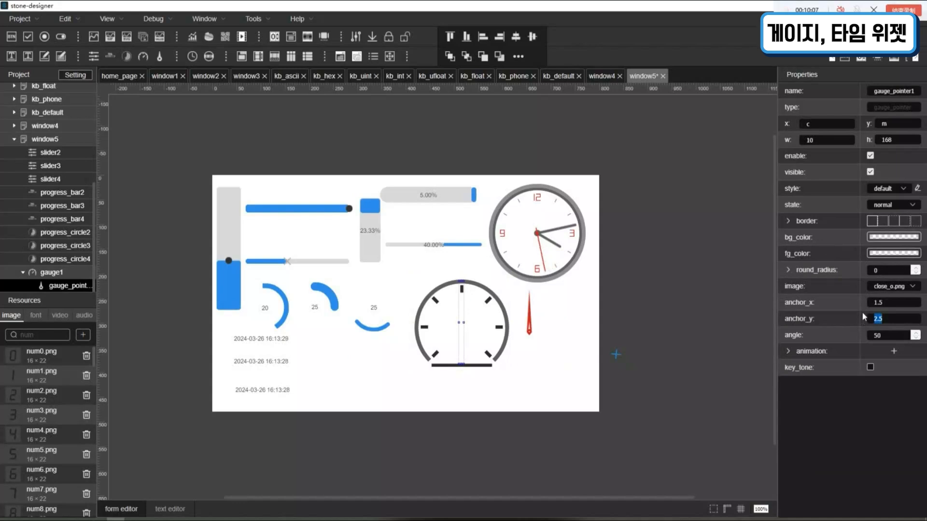
type("2")
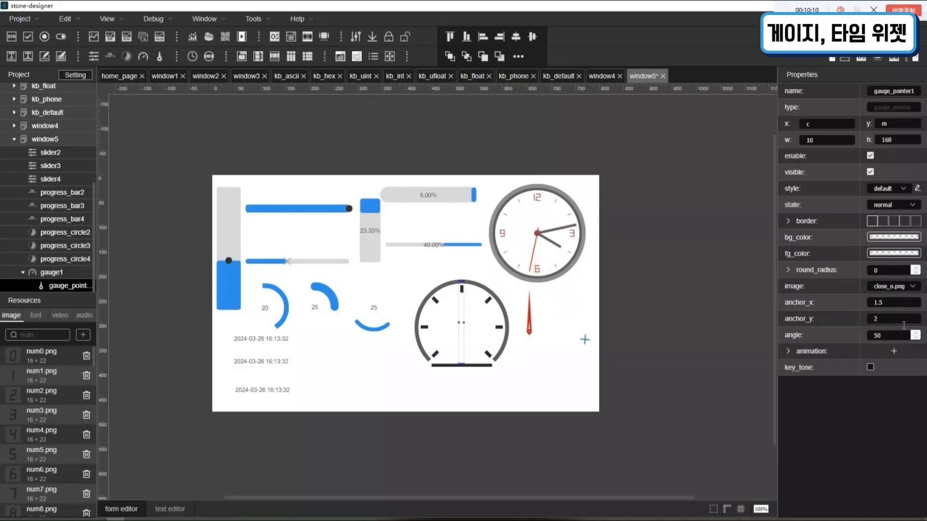
type("0px")
double_click(881, 302)
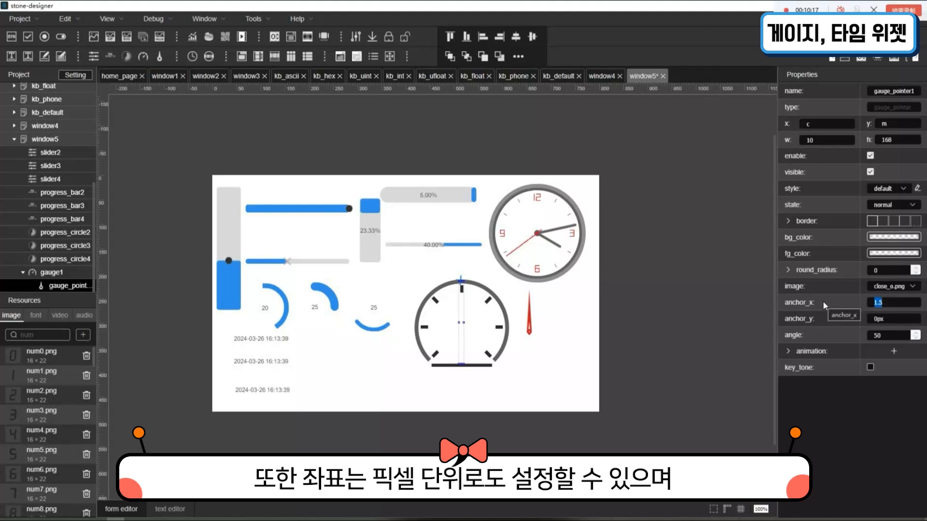
type("0px")
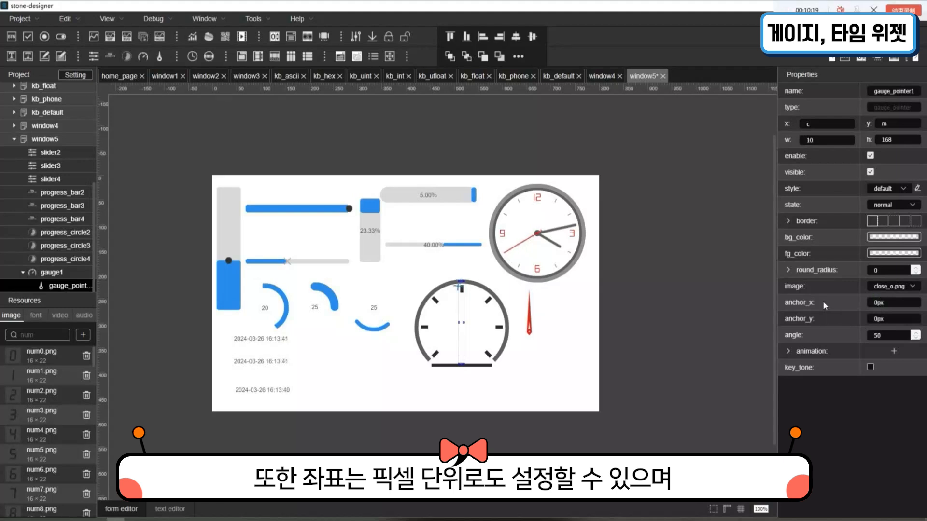
- Try anchor_x 50px on gauge_pointer1, and reset anchor_x to 0px and the angle to 0
left_click(876, 303)
type("5")
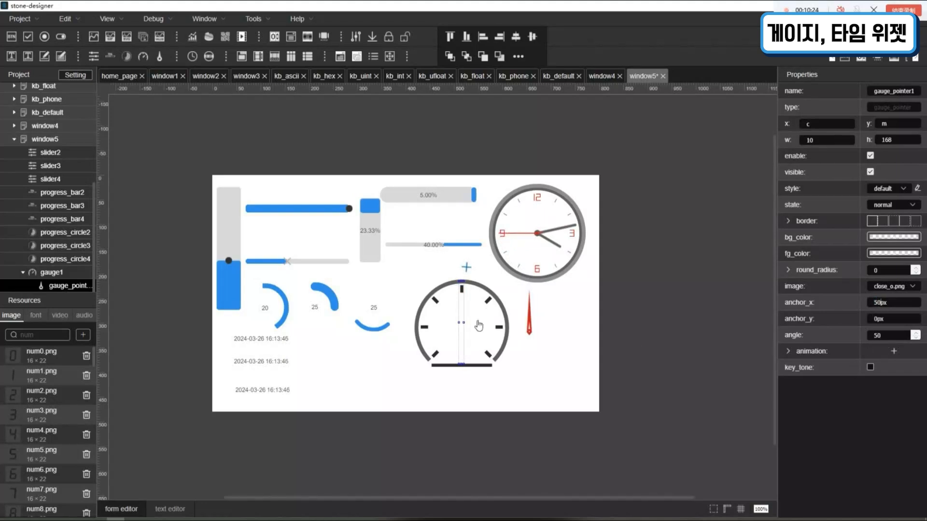
double_click(890, 339)
type("0")
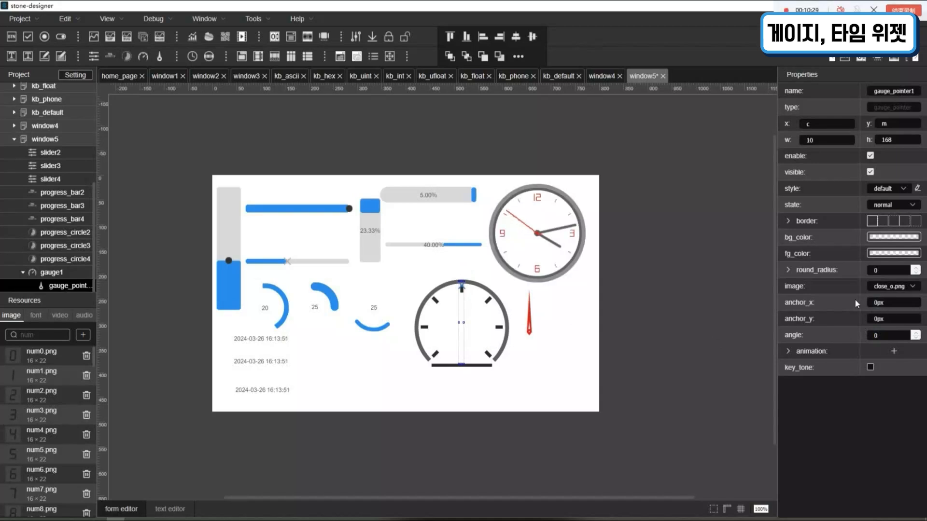
- Try an angle of 80 on gauge_pointer1, and set the angle to 600
left_click(901, 336)
type("80")
key("Return")
type("600")
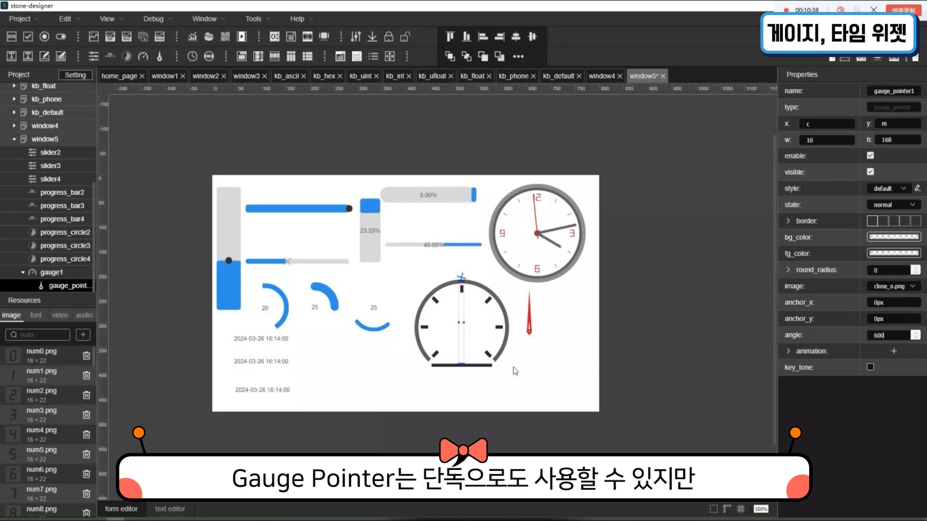
- On the standalone red gauge_pointer2, try angle 150, and set anchor_x to 1.5 and the angle to 200
left_click(531, 337)
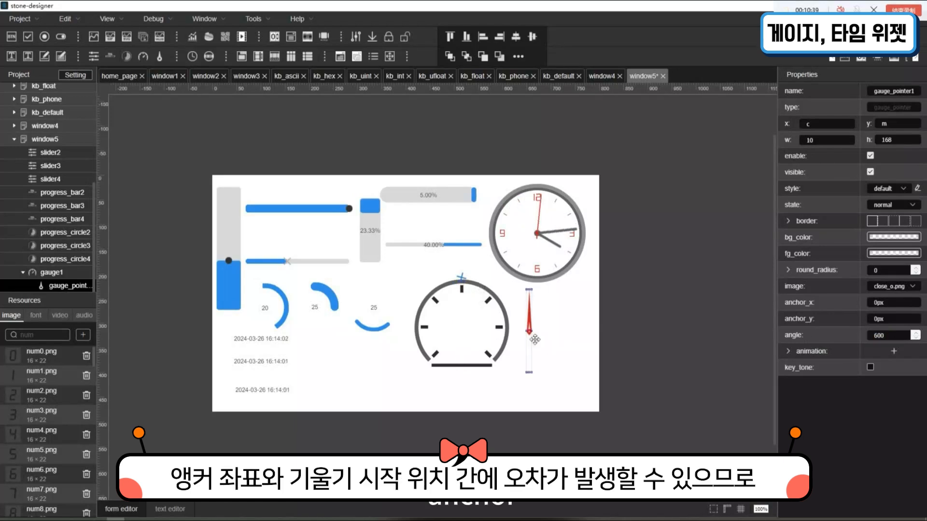
double_click(890, 334)
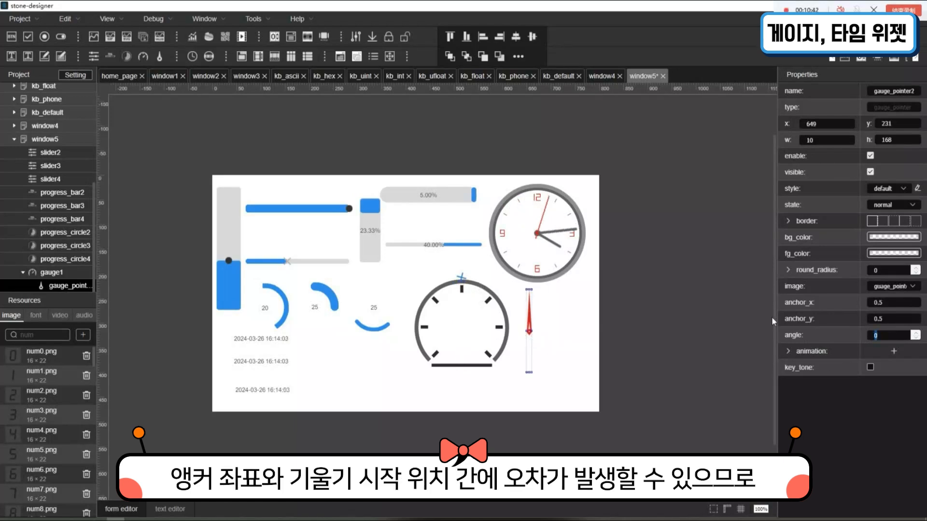
type("150")
key("Return")
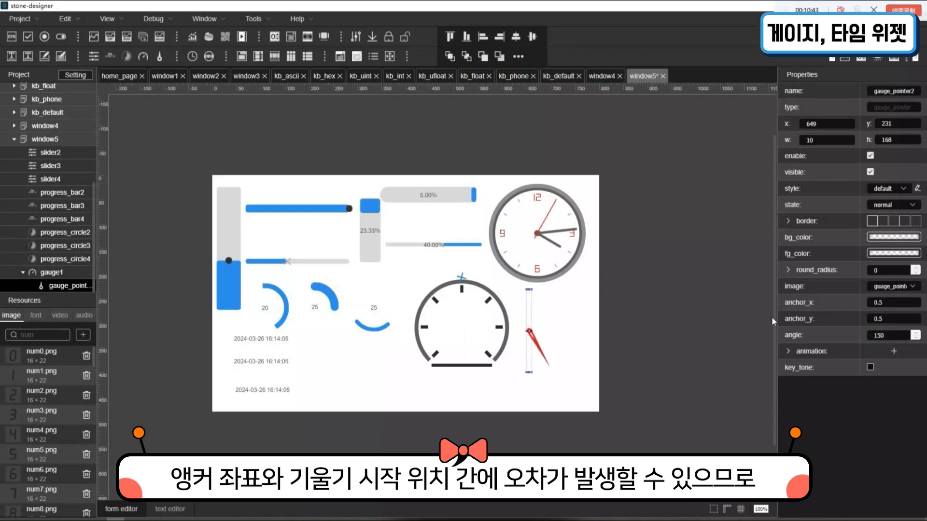
left_click(876, 303)
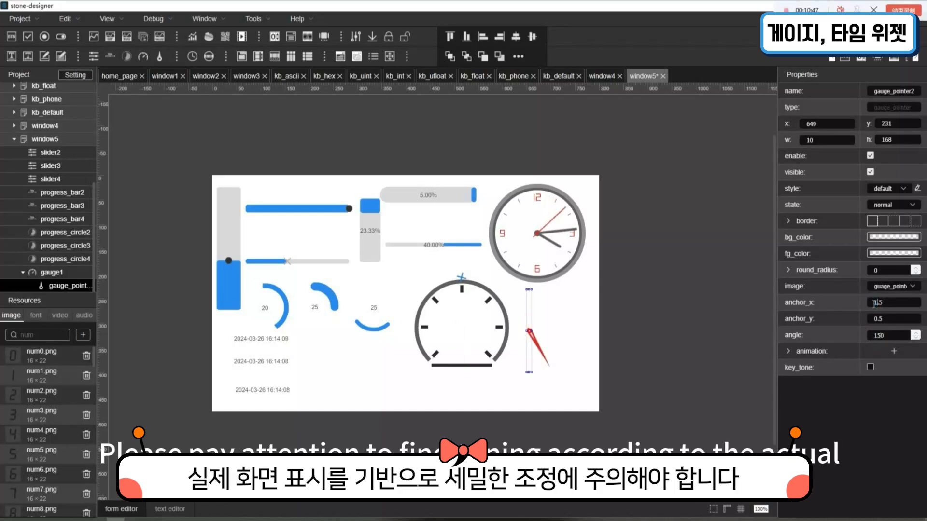
key("Return")
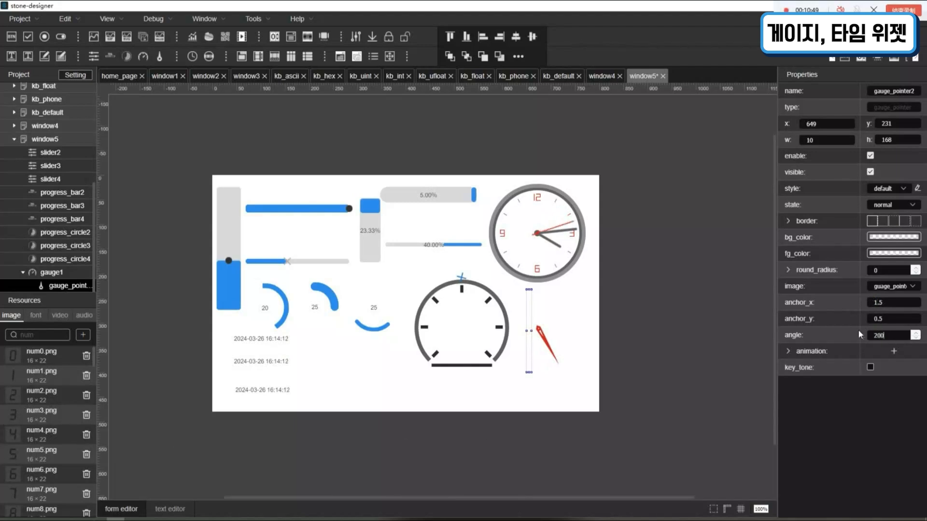
key("Return")
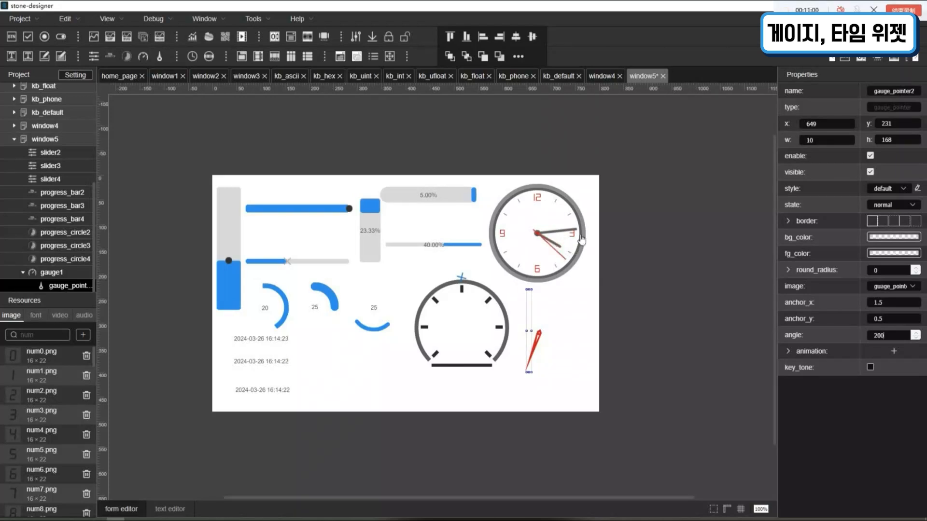
- Try check_d.png and gif_1.gif as the center image of time_clock1
left_click(561, 240)
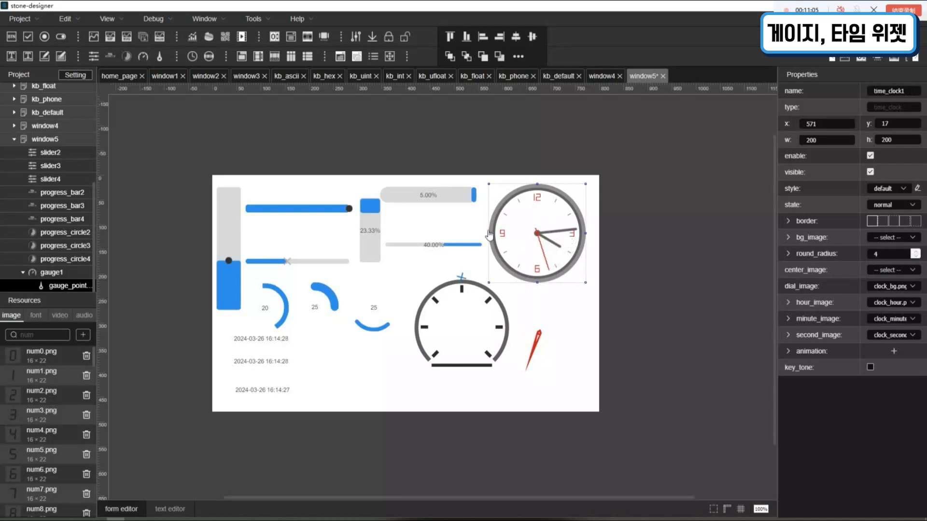
left_click(893, 273)
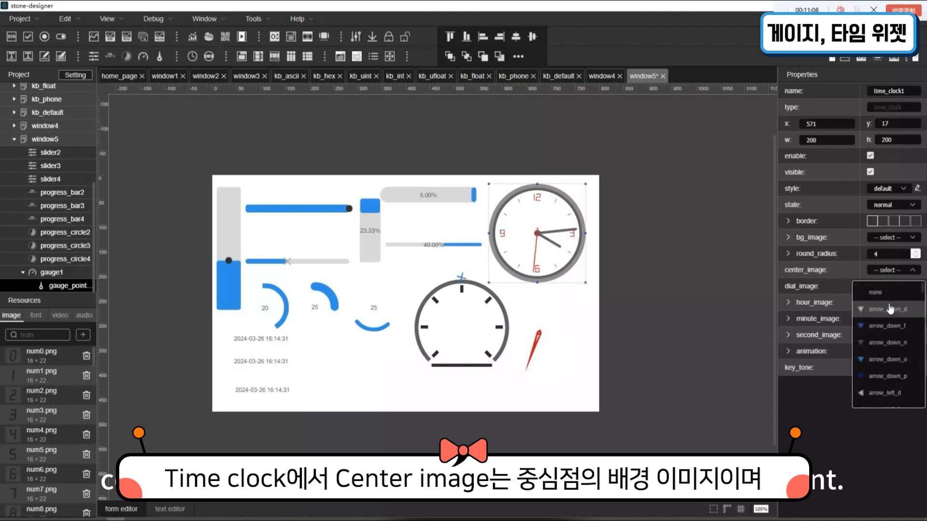
scroll(893, 313, "down", 4)
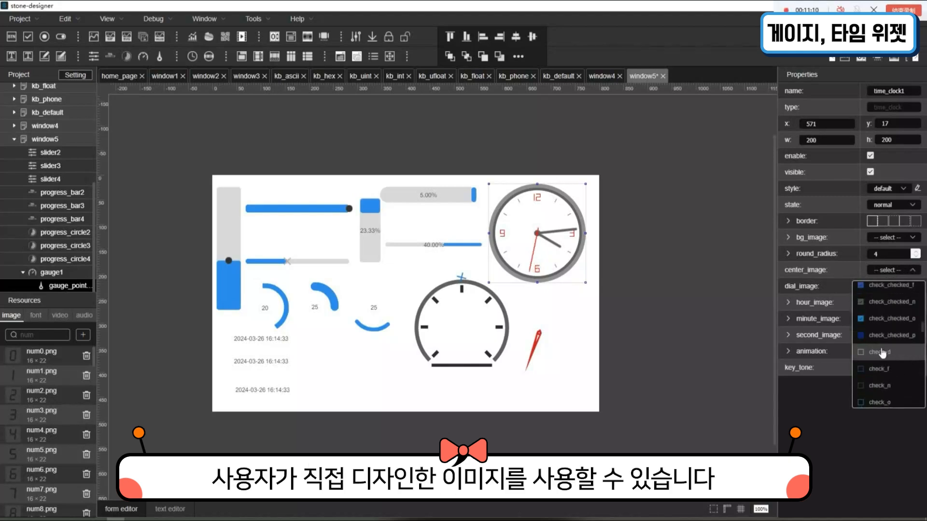
left_click(882, 353)
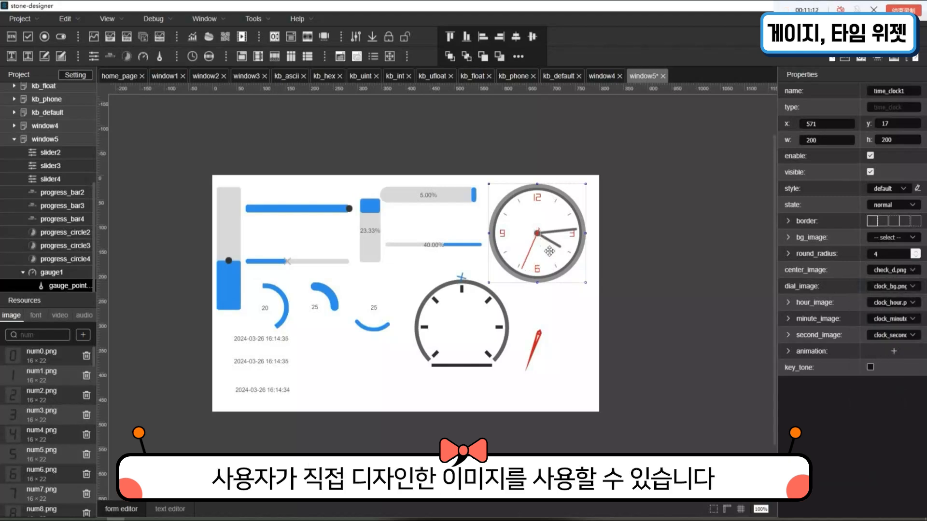
left_click(911, 270)
scroll(902, 332, "down", 4)
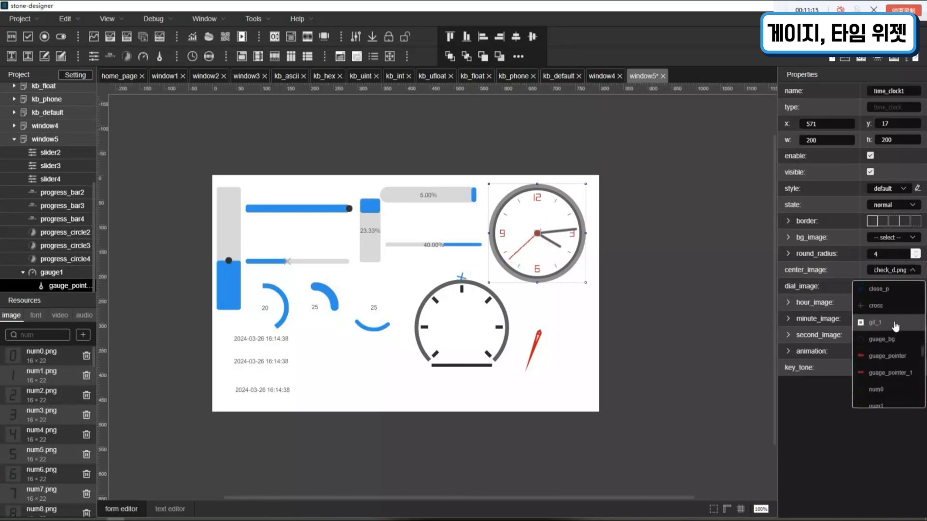
left_click(896, 326)
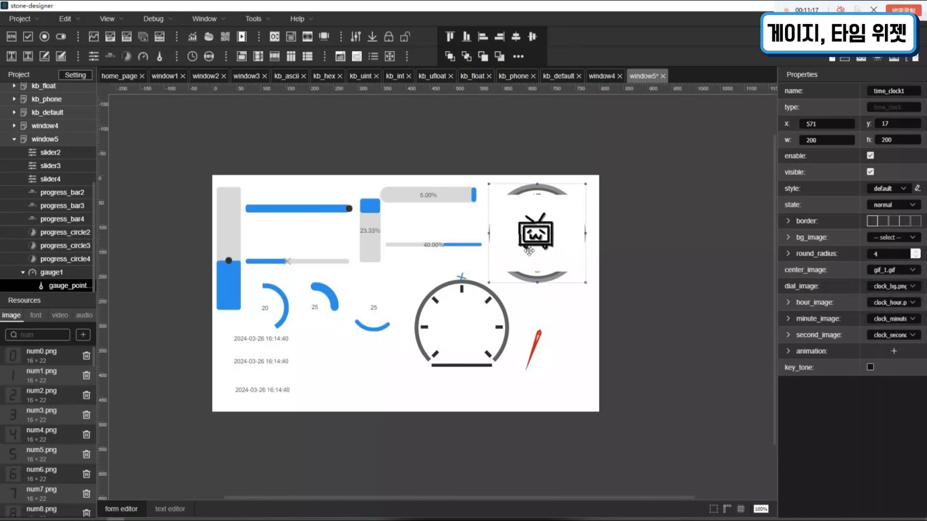
- Try cross.png as time_clock1's center image, and replace it with num2.png
left_click(901, 274)
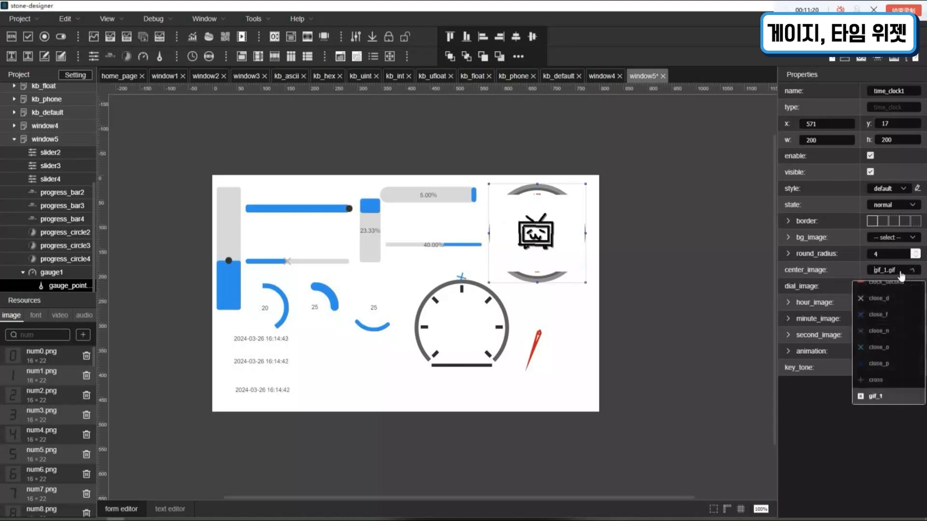
left_click(893, 383)
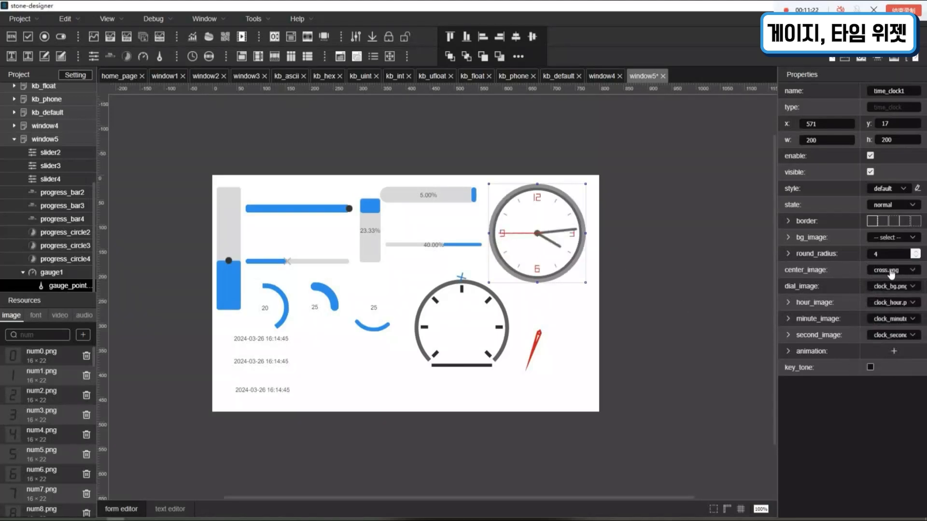
left_click(901, 272)
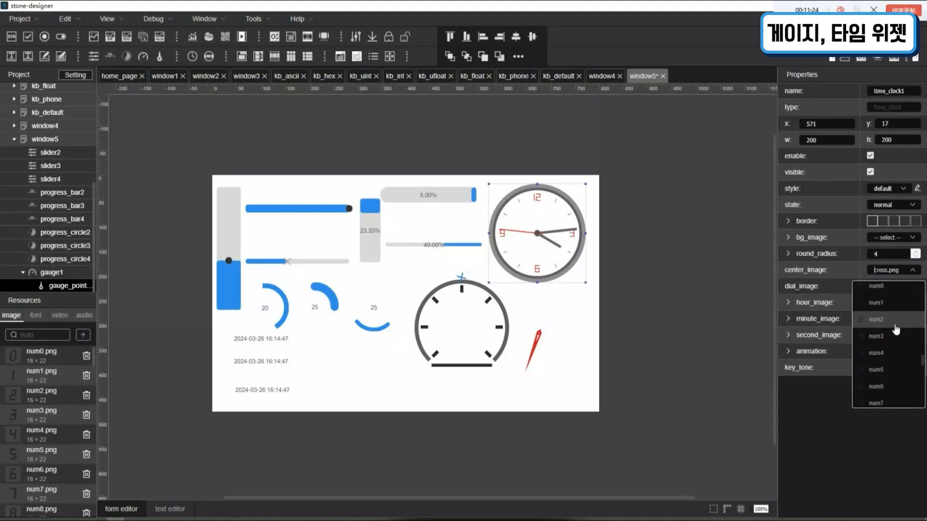
left_click(895, 323)
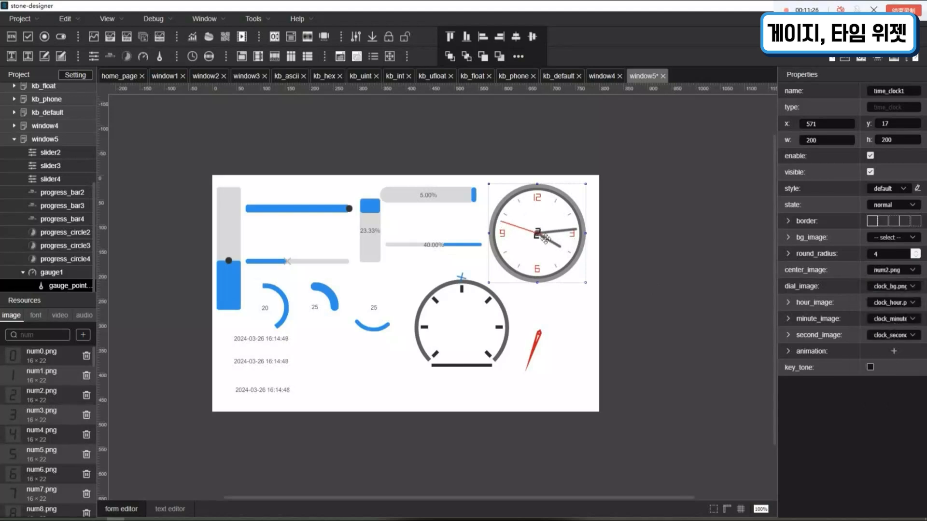
- Set time_clock1's center image to num0.png and its dial image to guage_bg.png
left_click(871, 279)
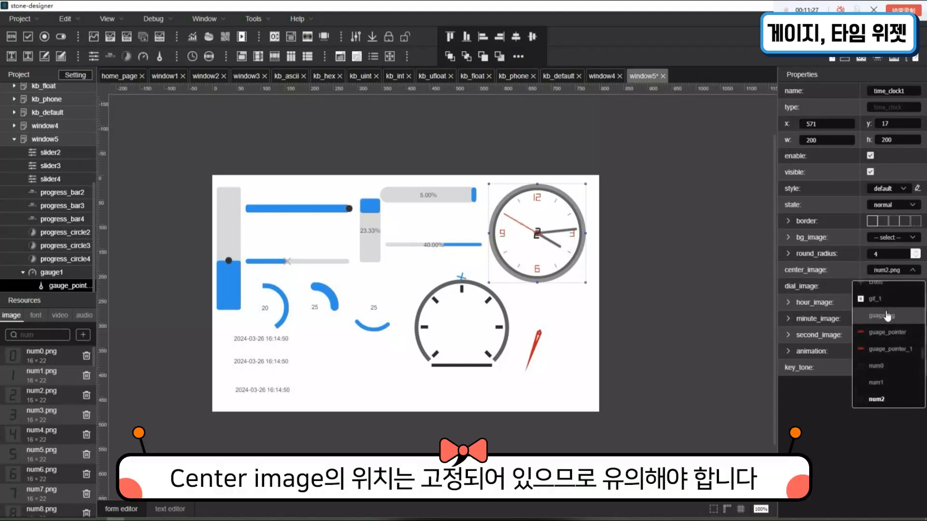
left_click(881, 368)
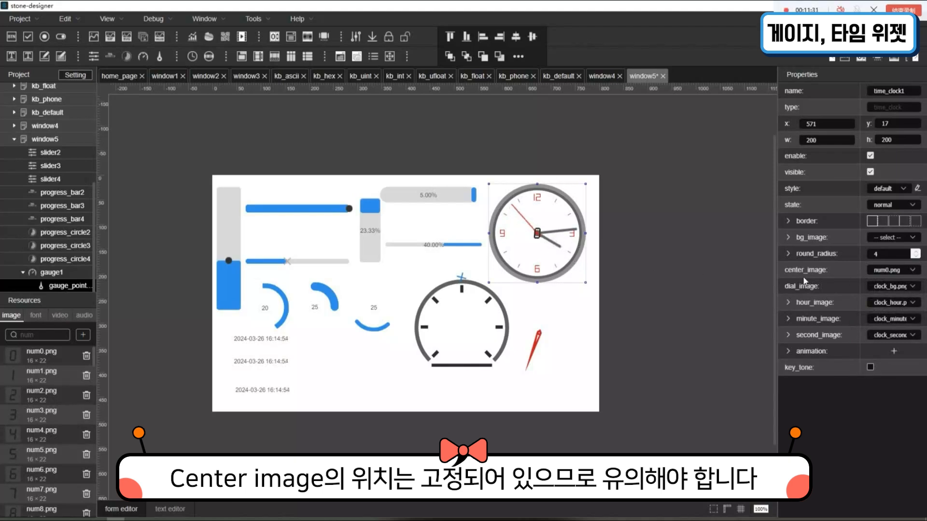
left_click(912, 286)
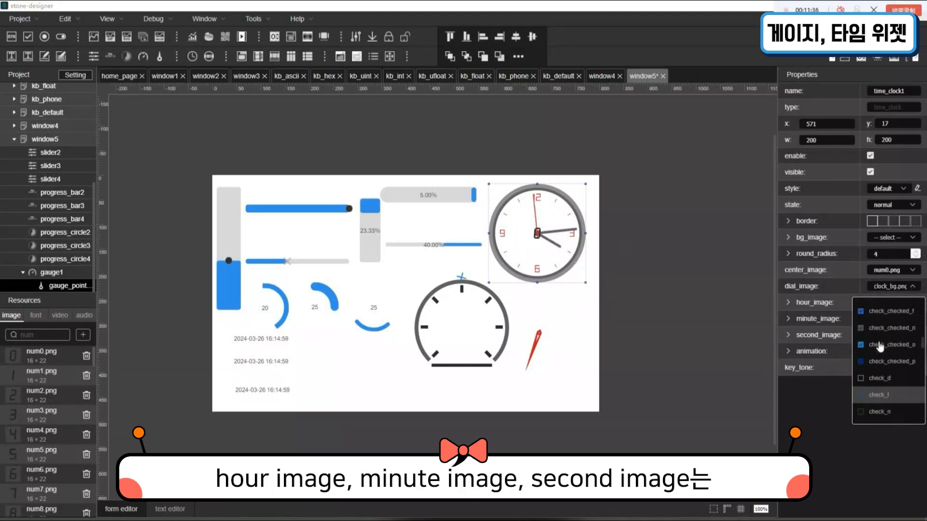
scroll(912, 327, "up", 2)
scroll(912, 327, "down", 5)
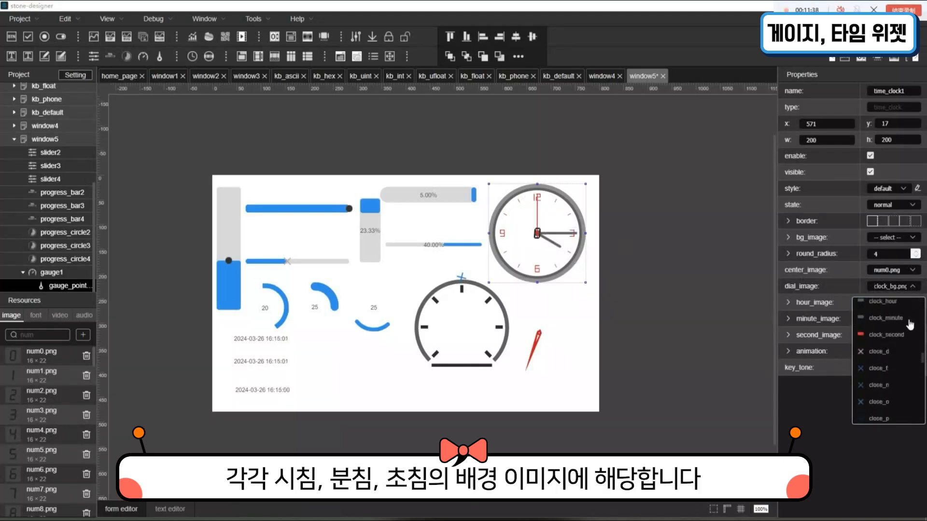
scroll(909, 321, "down", 4)
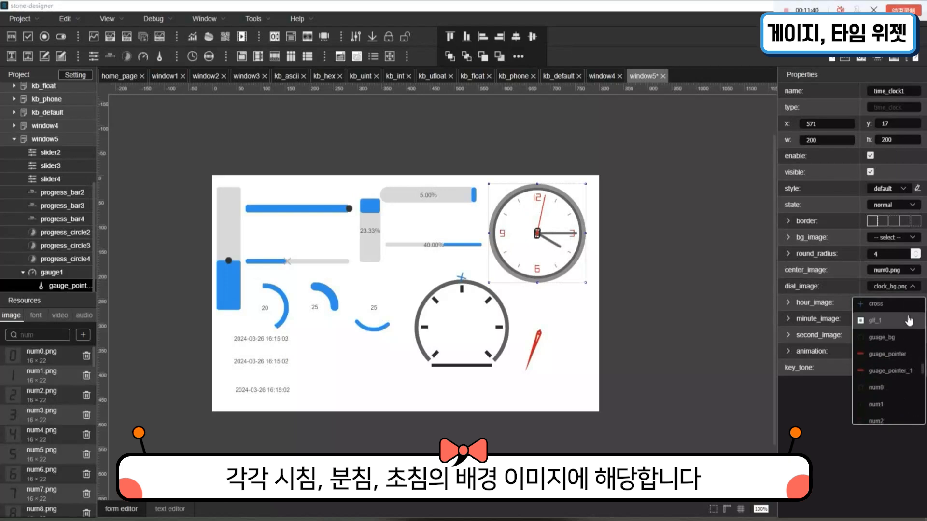
left_click(908, 338)
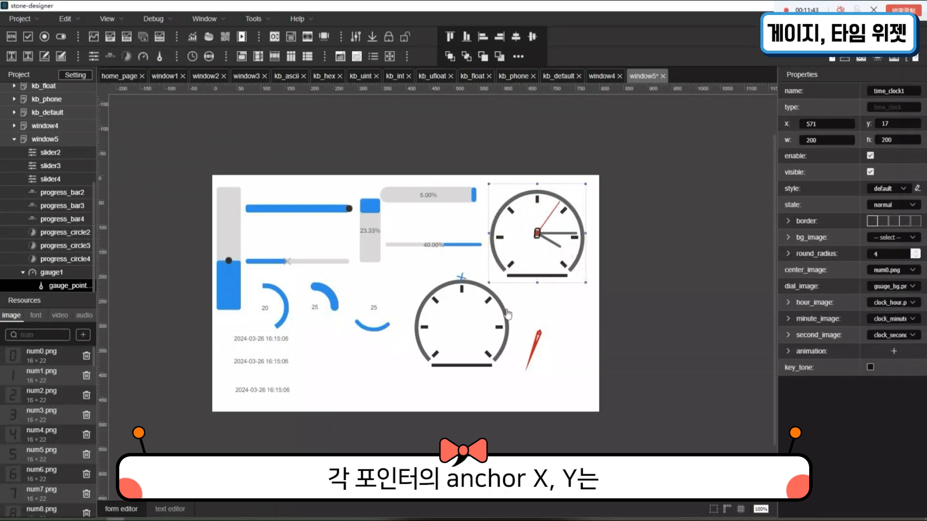
- Expand the hour, minute and second image settings of time_clock1 and set the hour image to a red guage_pointer image
left_click(814, 309)
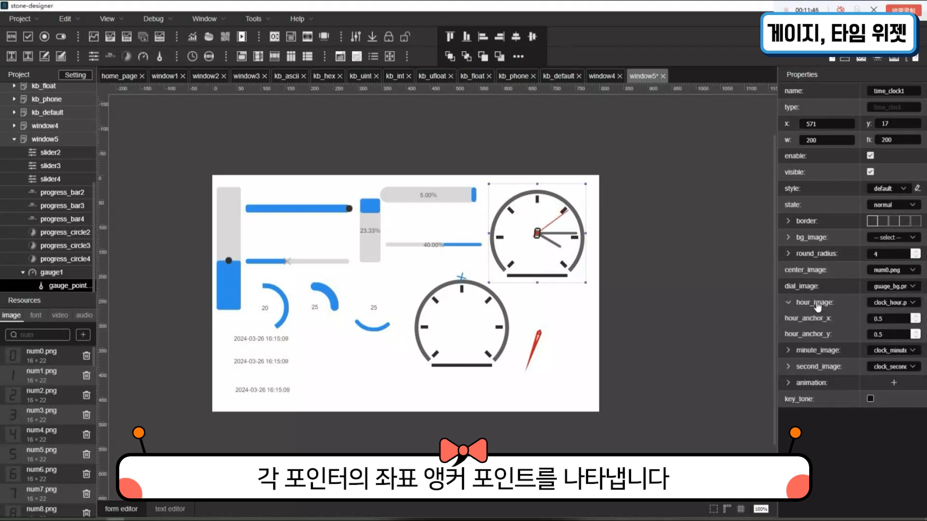
left_click(820, 349)
left_click(817, 400)
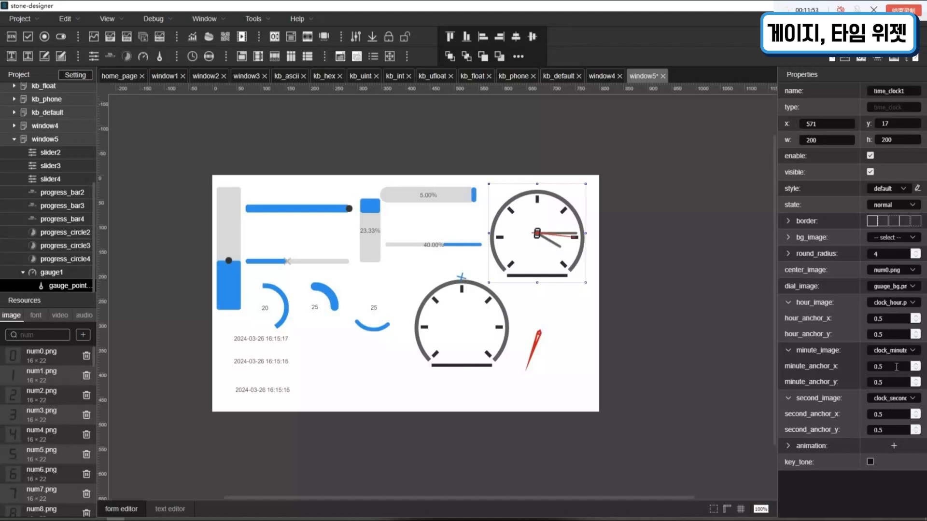
left_click(896, 304)
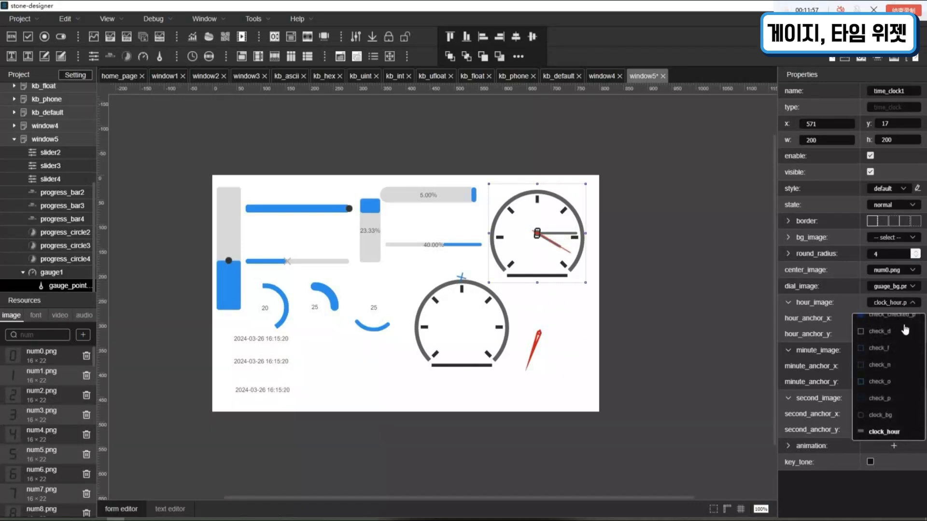
scroll(902, 375, "down", 2)
scroll(901, 338, "down", 2)
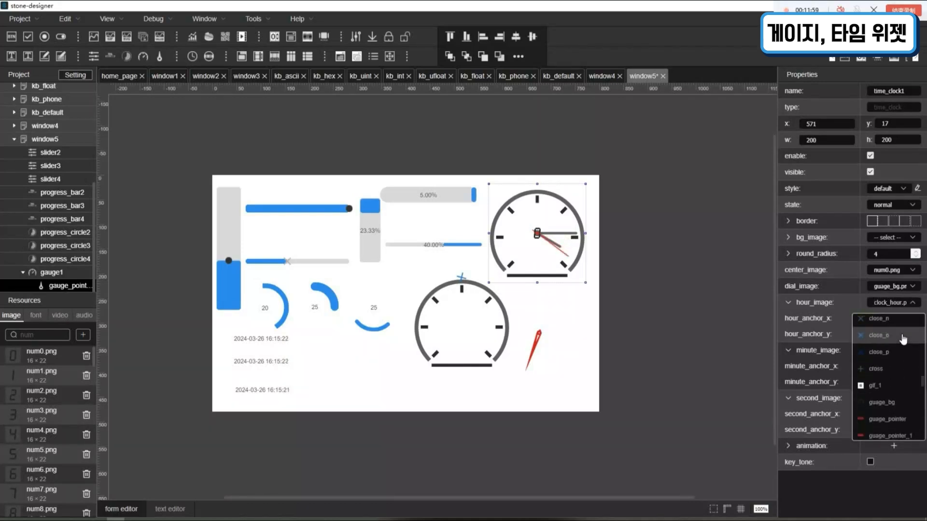
scroll(902, 348, "down", 2)
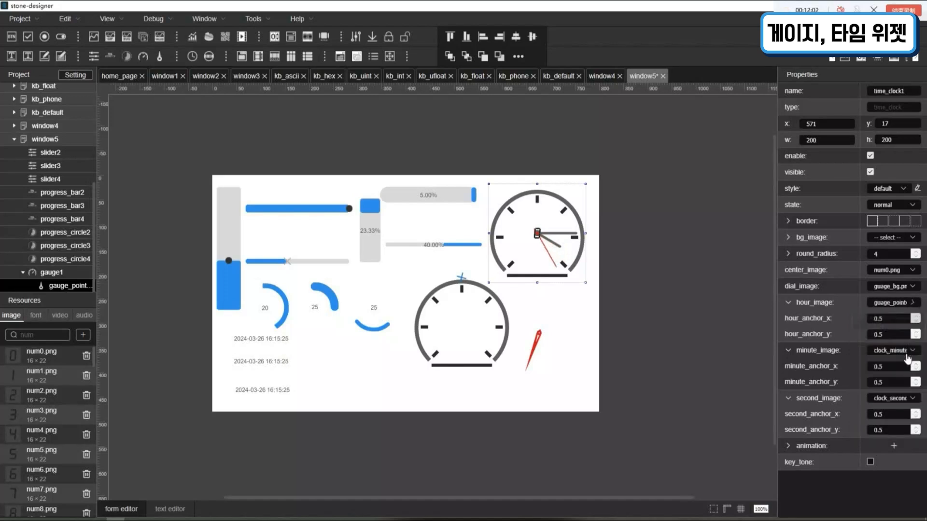
- Set time_clock1's minute image to a red guage_pointer image
left_click(907, 357)
left_click(892, 358)
scroll(898, 382, "down", 1)
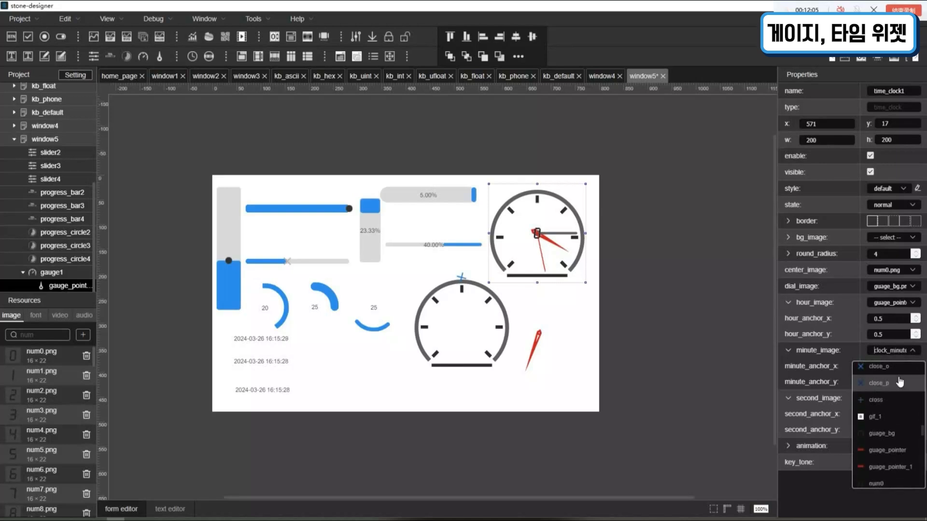
scroll(901, 384, "up", 3)
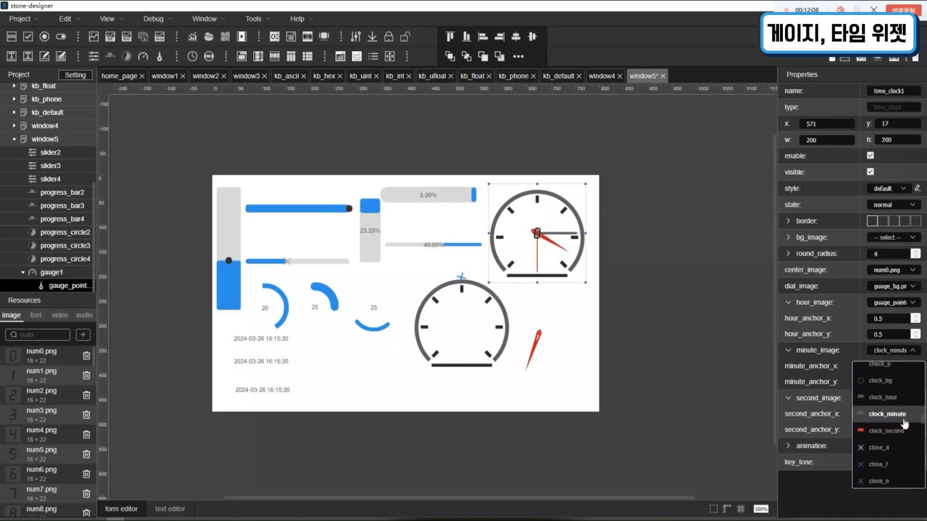
scroll(905, 425, "down", 4)
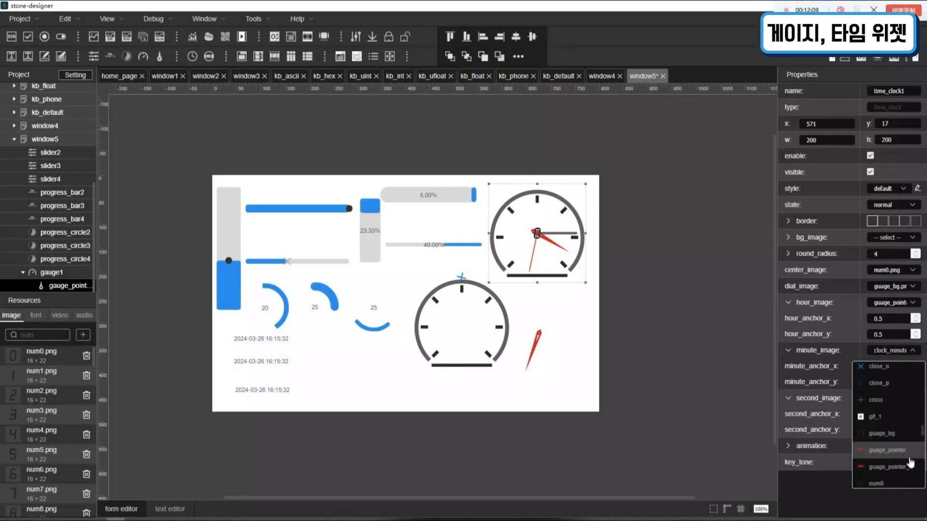
left_click(910, 458)
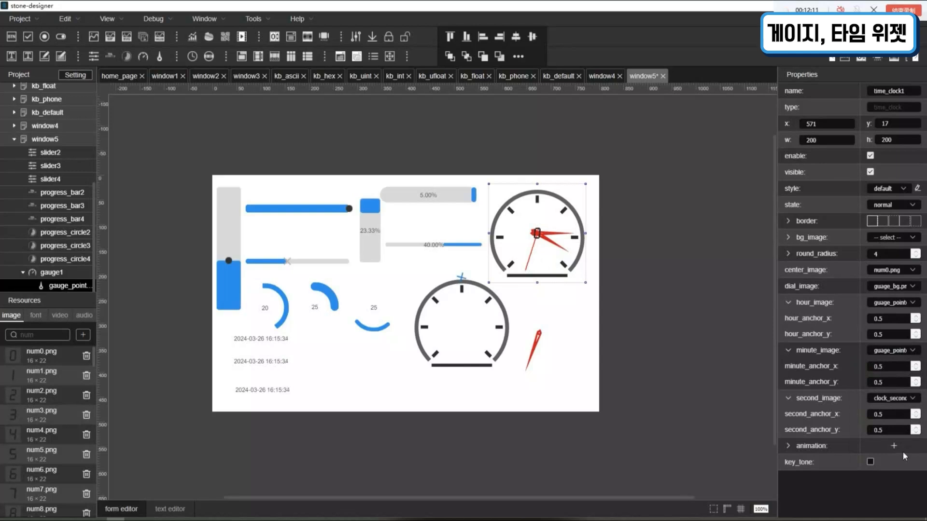
- Set time_clock1's second image to guage_pointer_1
left_click(897, 402)
scroll(893, 357, "down", 4)
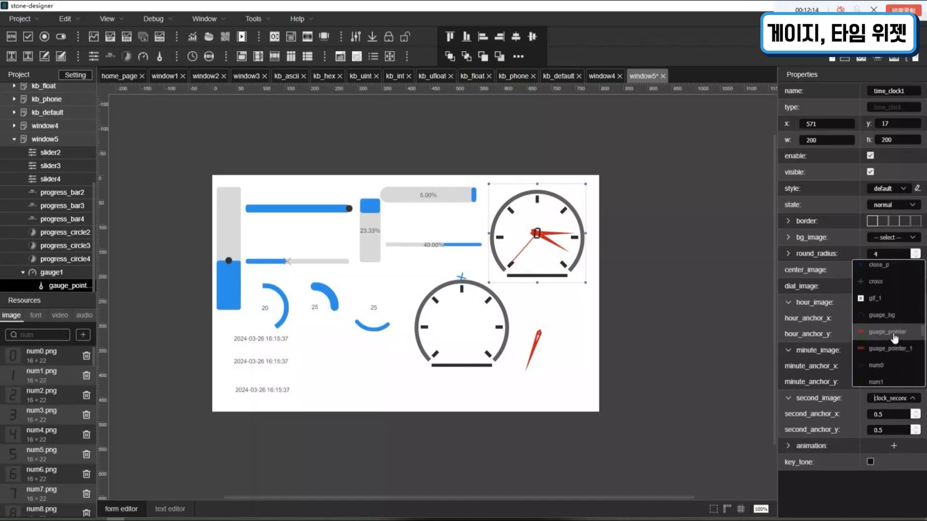
left_click(890, 349)
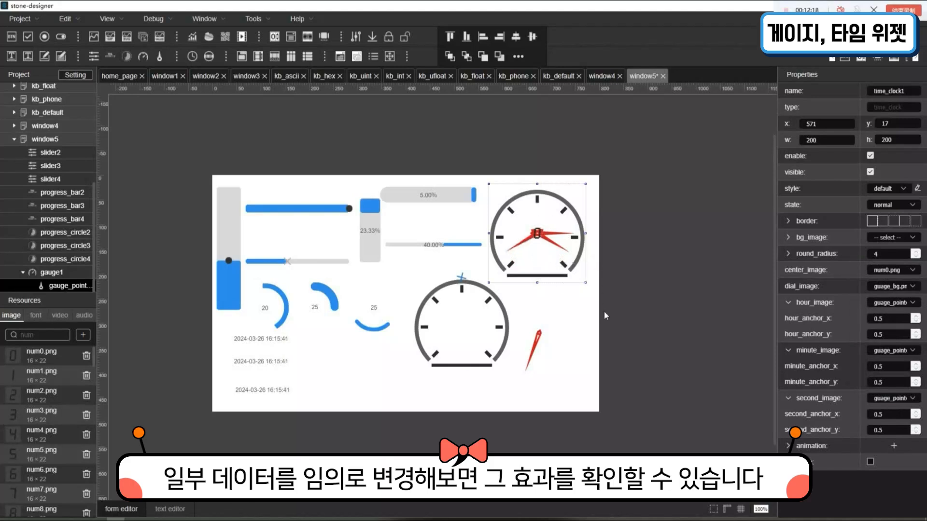
- Try anchors of x 2.5 and y 1.5 on both the hour and minute hands of time_clock1
left_click(915, 316)
left_click(915, 317)
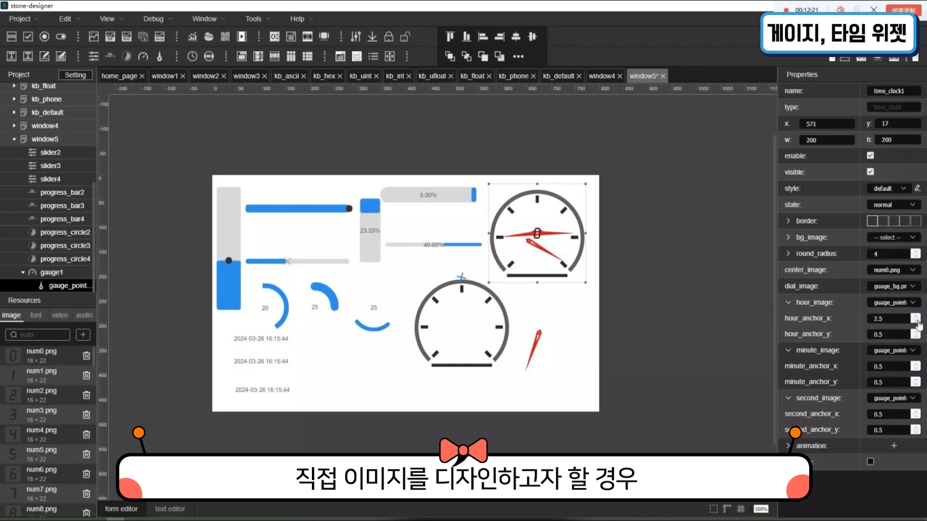
left_click(915, 333)
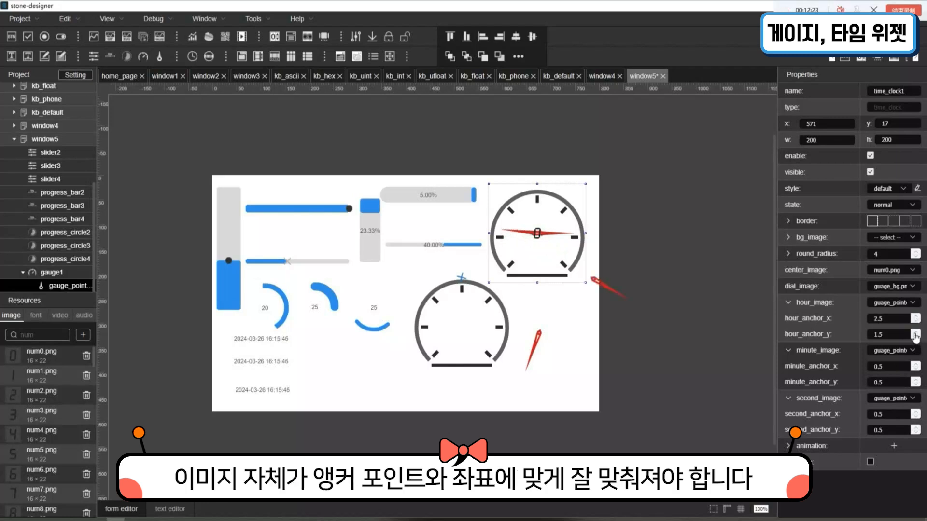
left_click(915, 364)
left_click(915, 364)
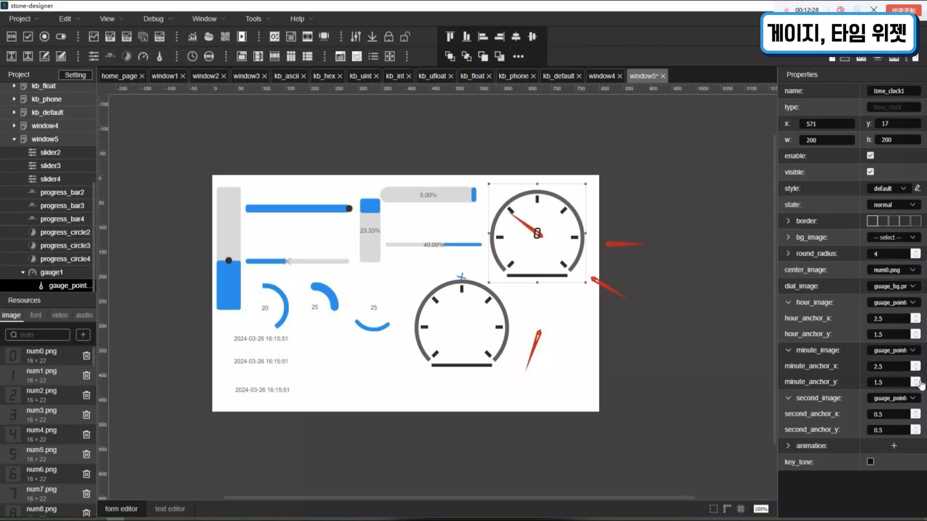
- Try second-hand anchors on time_clock1, with second_anchor_x at -1.5 and second_anchor_y at -0.5, 0.5 and 1.5
left_click(916, 412)
left_click(915, 417)
left_click(915, 417)
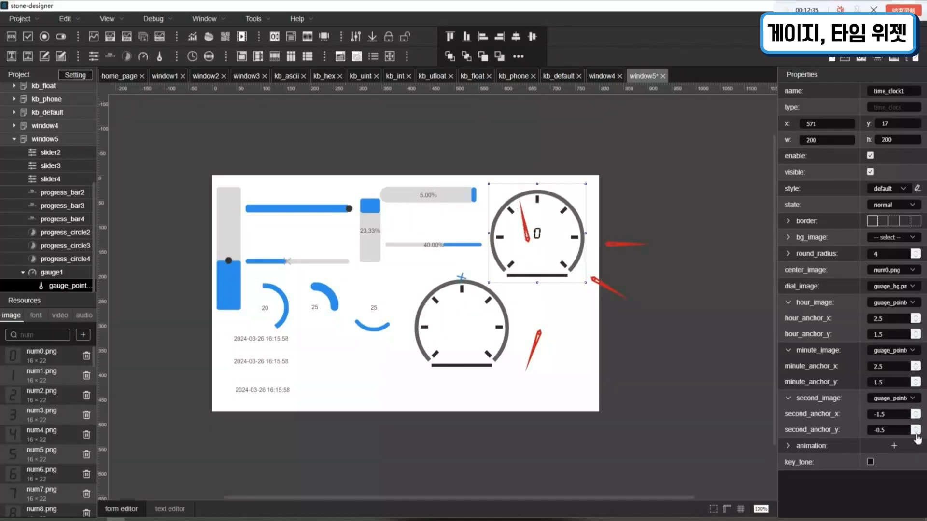
left_click(916, 432)
left_click(915, 427)
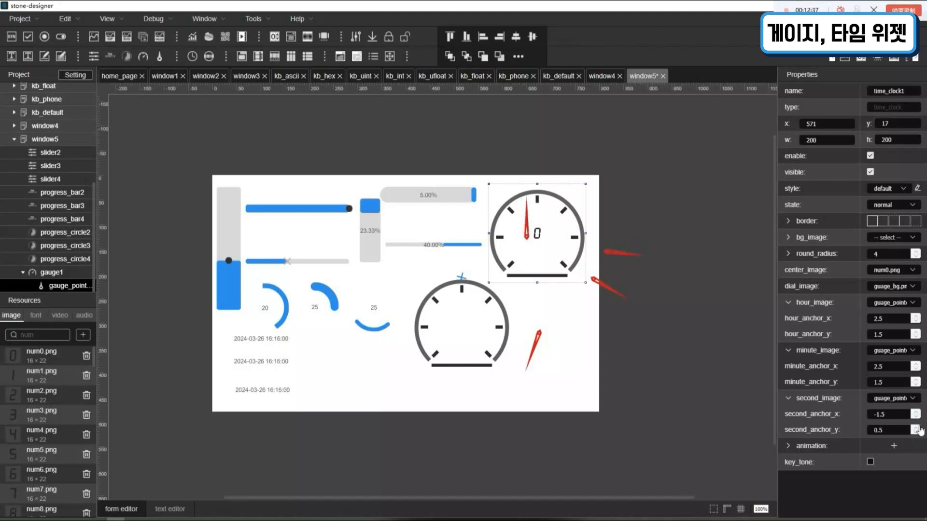
left_click(916, 427)
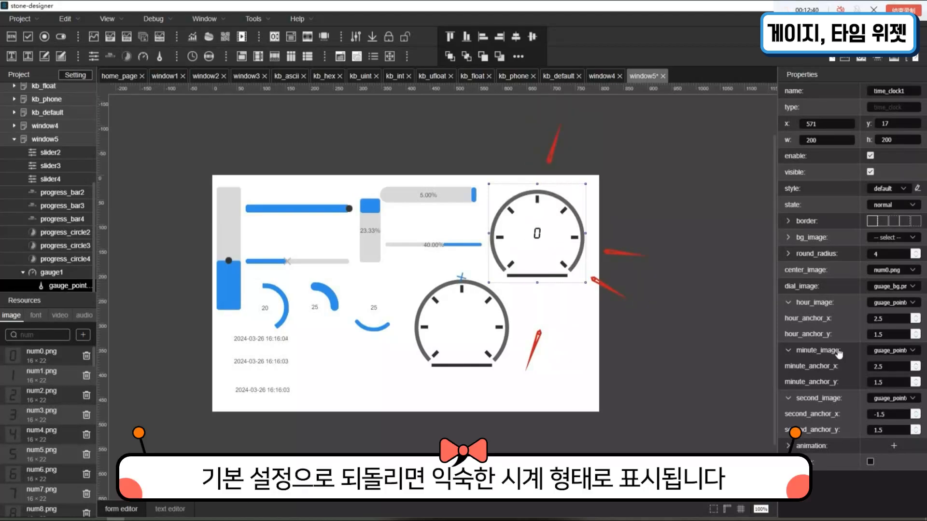
- Reset the x and y anchors of time_clock1's hour, minute and second hands to 0.5
left_click(916, 321)
left_click(915, 321)
left_click(916, 338)
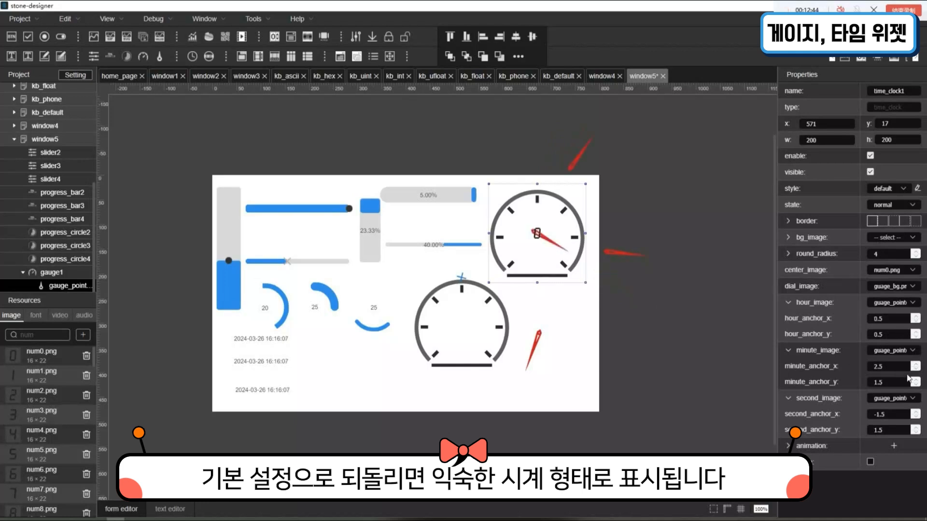
left_click(915, 370)
left_click(916, 369)
left_click(916, 385)
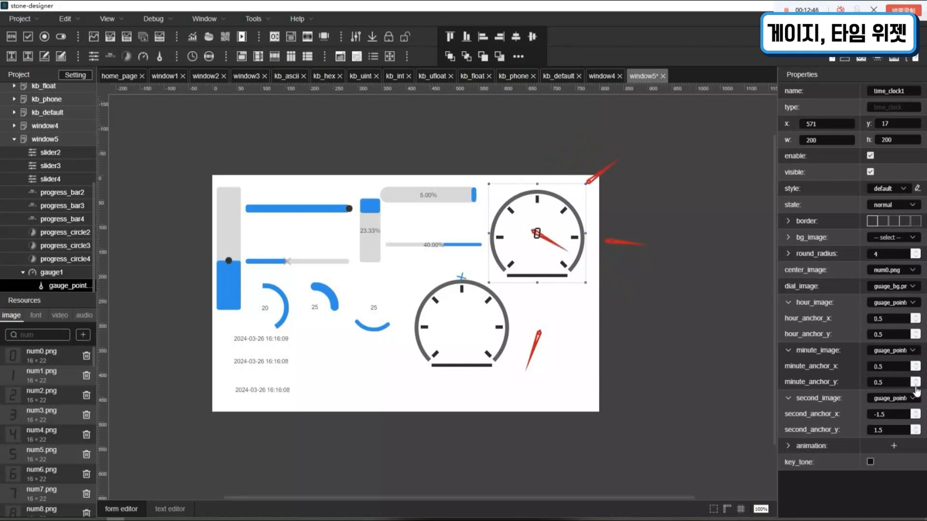
left_click(916, 413)
left_click(916, 412)
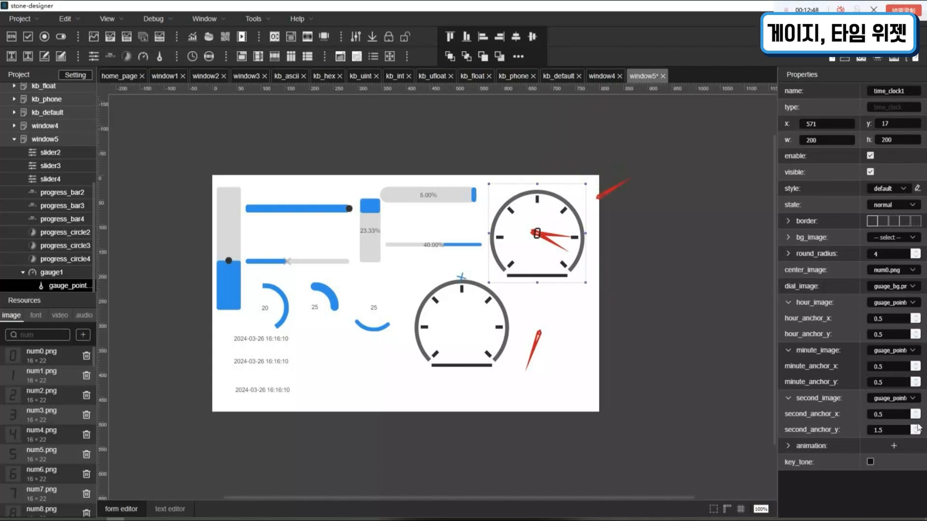
left_click(917, 434)
- Select digit_clock1, the uppermost digital clock, and examine its full date and time format
left_click(269, 344)
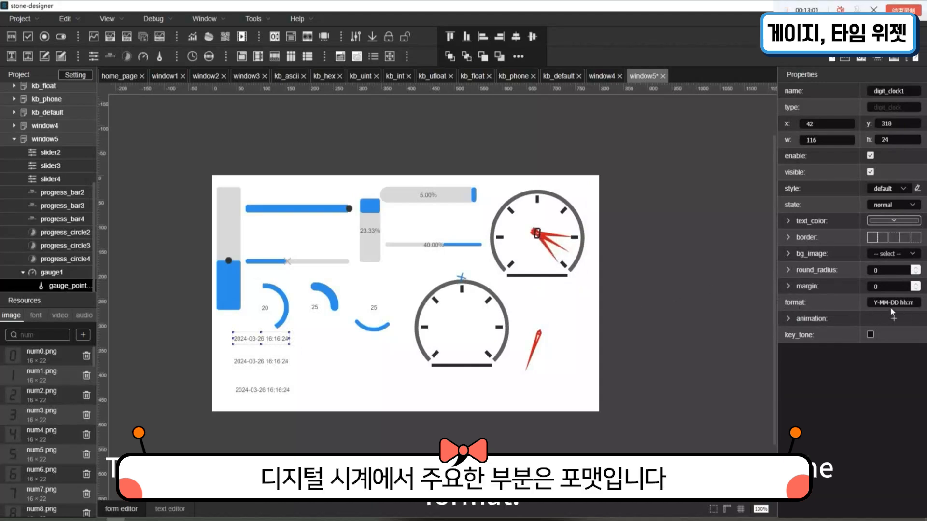
left_click_drag(878, 308, 922, 309)
left_click(922, 310)
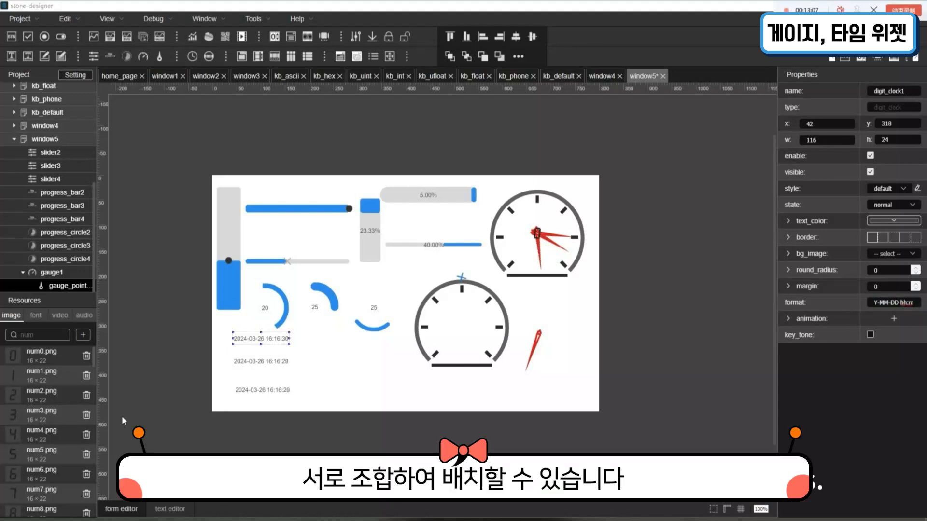
- Widen digit_clock2 to 164 and shorten the date part of its format to Y-M-D
left_click(263, 366)
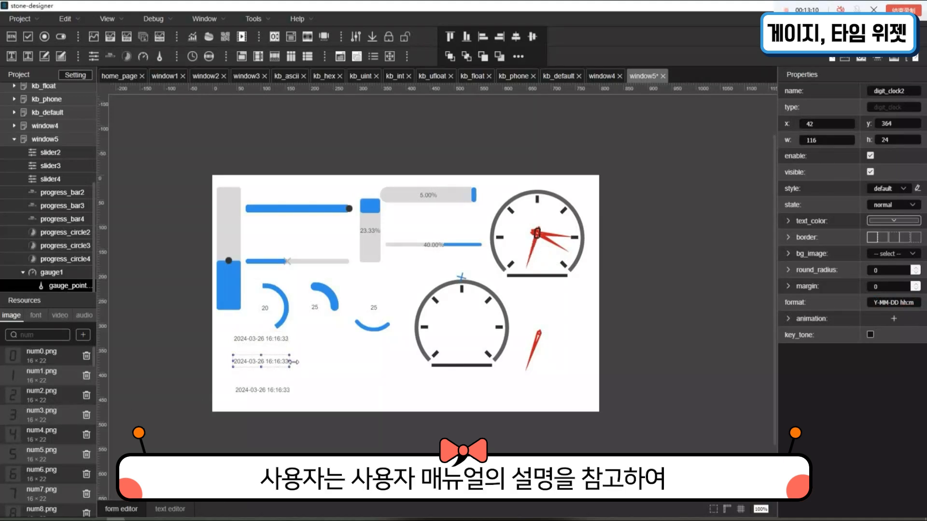
left_click_drag(291, 361, 314, 362)
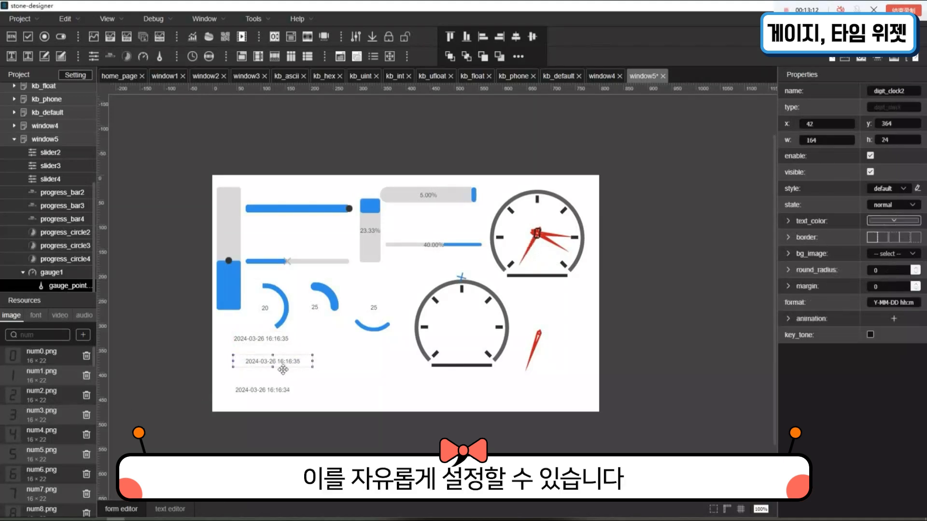
left_click(900, 307)
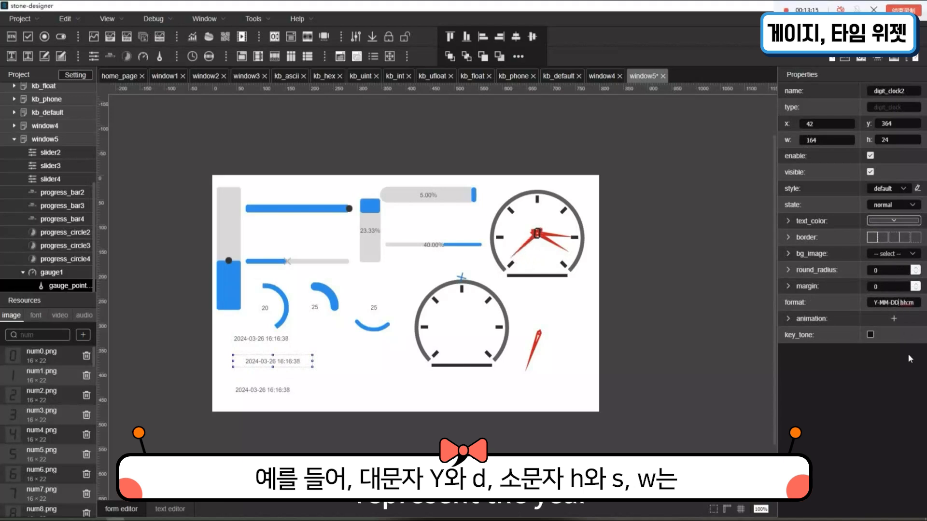
key("BackSpace")
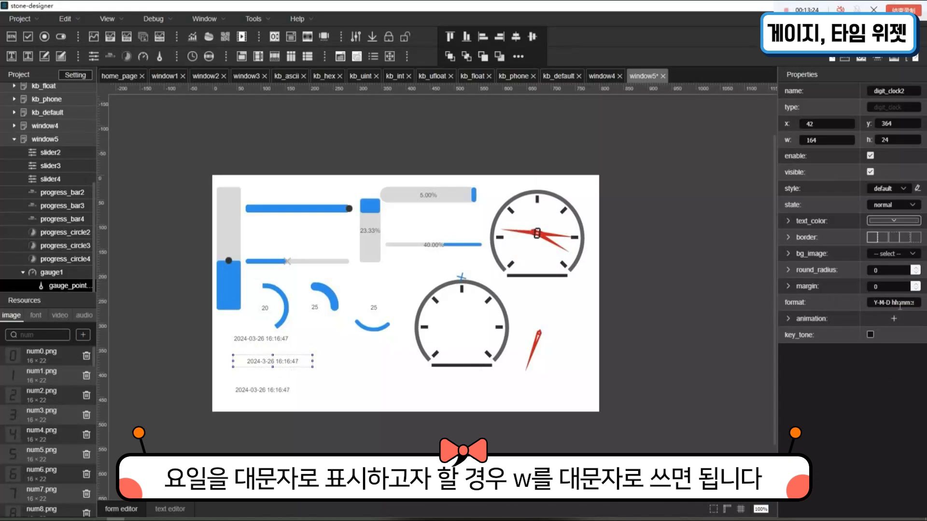
- Shorten the time part of digit_clock2's format so that the whole format is Y-M-D h:m:s
left_click_drag(896, 304, 919, 305)
left_click(918, 304)
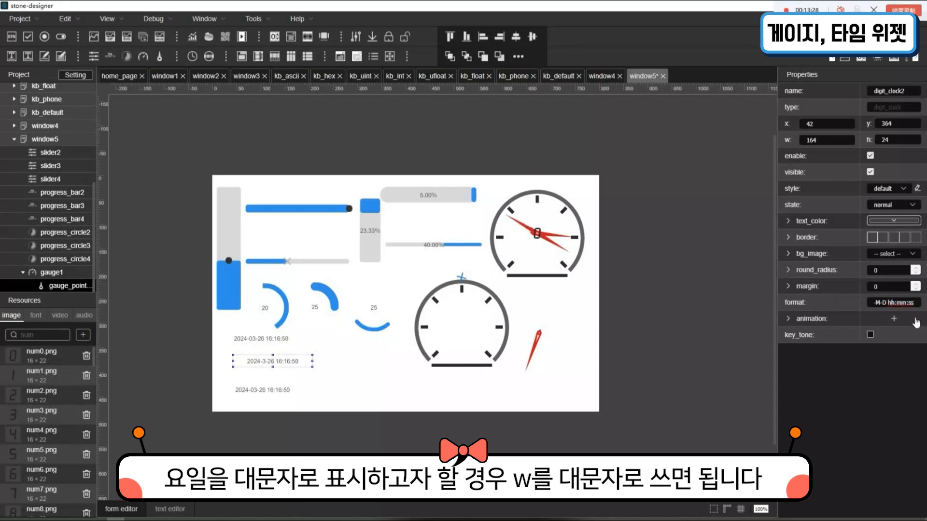
key("BackSpace")
key("Left")
key("Left")
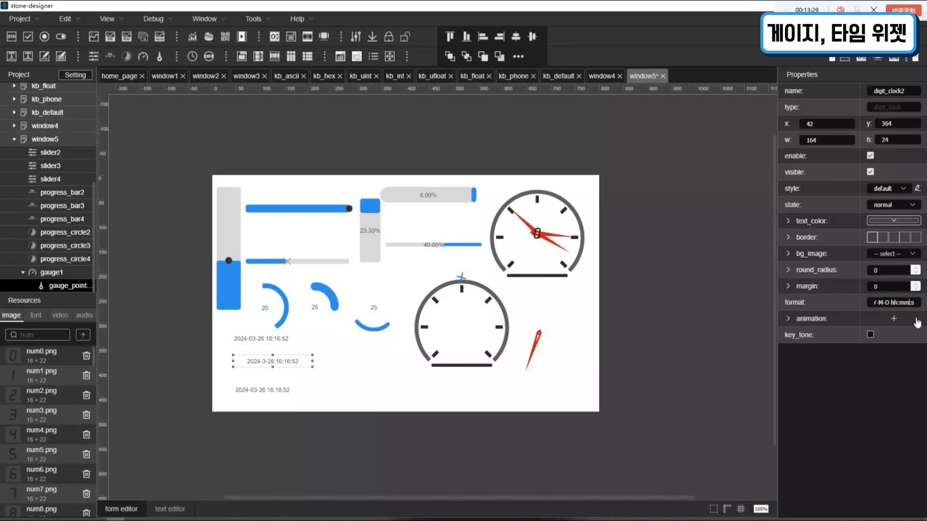
key("BackSpace")
key("BackSpace")
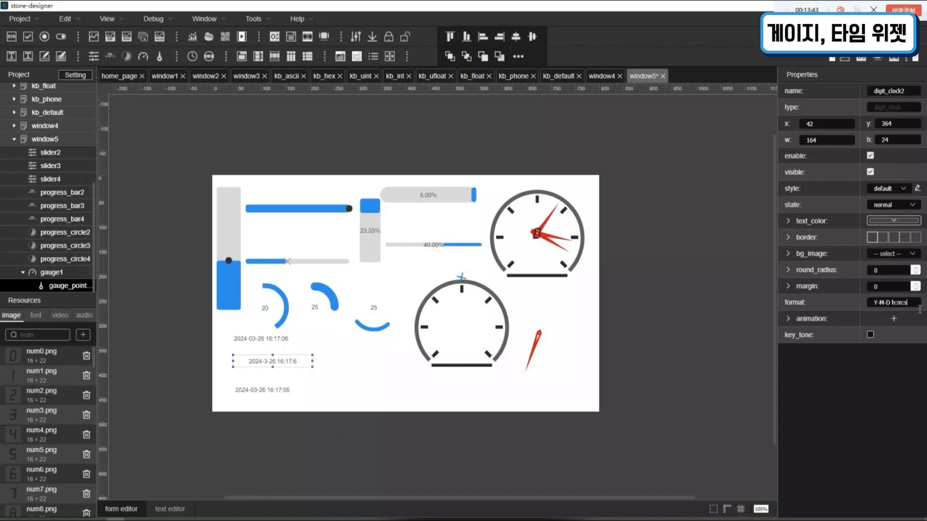
- Append the weekday code W to the end of digit_clock3's format and widen that clock to 178
left_click(282, 390)
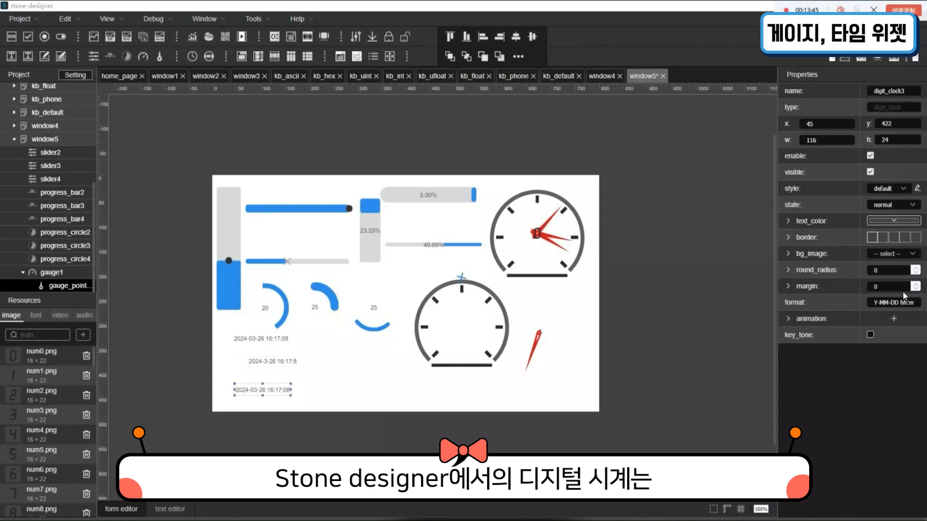
left_click_drag(900, 303, 917, 305)
left_click(917, 306)
left_click(910, 520)
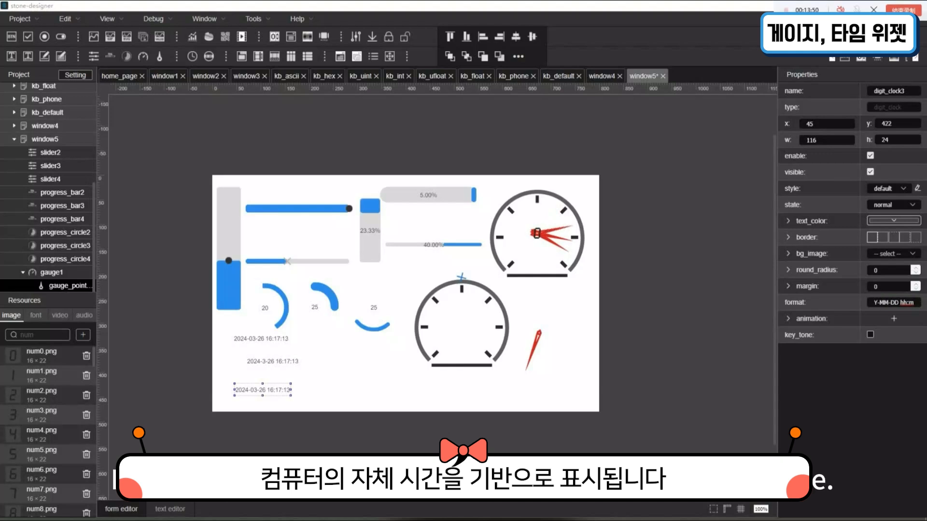
left_click_drag(890, 305, 926, 311)
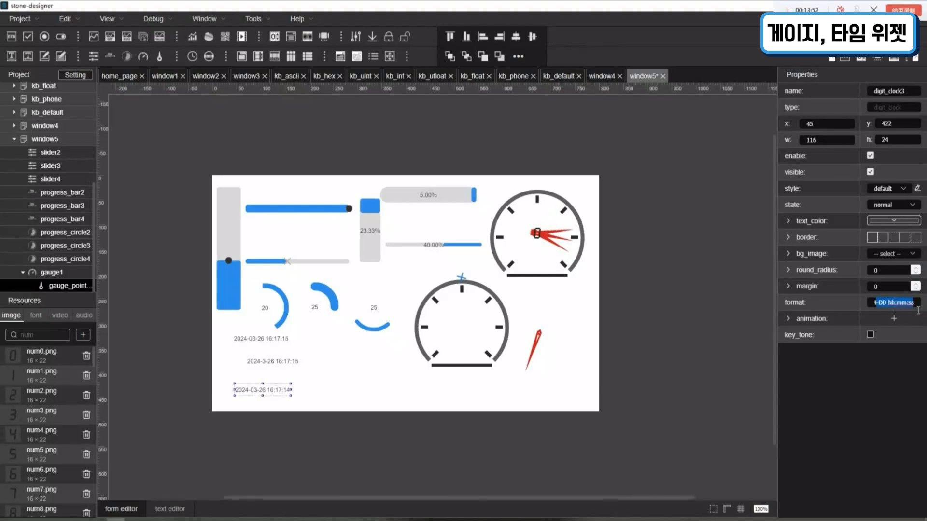
key("Right")
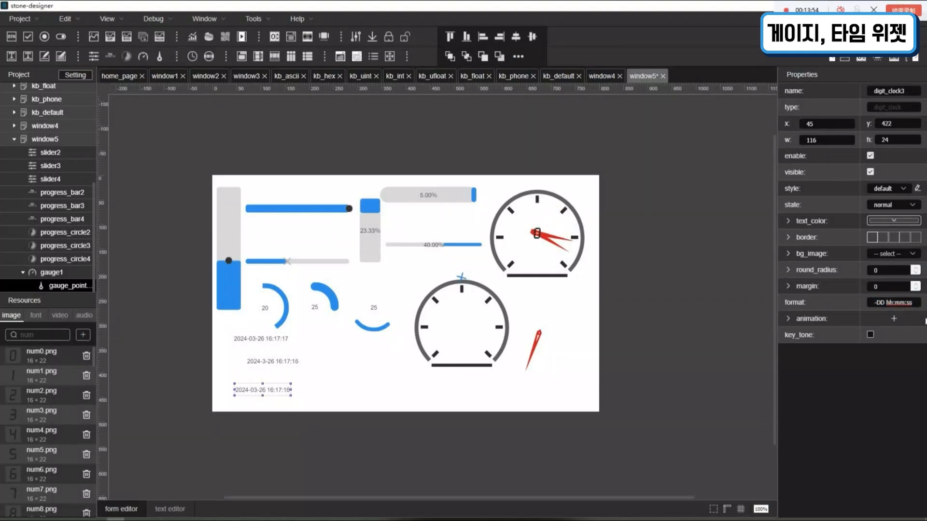
type("W")
left_click_drag(291, 390, 320, 391)
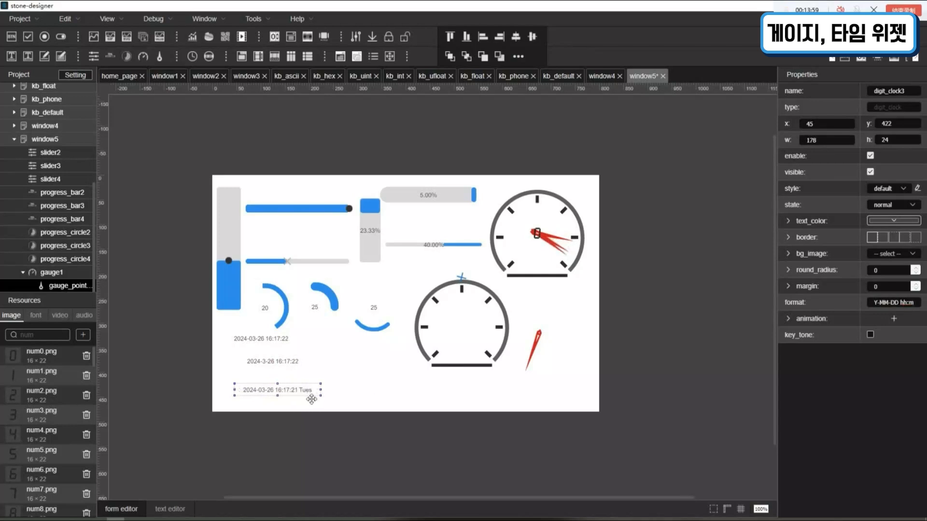
- Replace the uppercase W at the end of digit_clock3's format with a lowercase w
left_click_drag(914, 307, 924, 308)
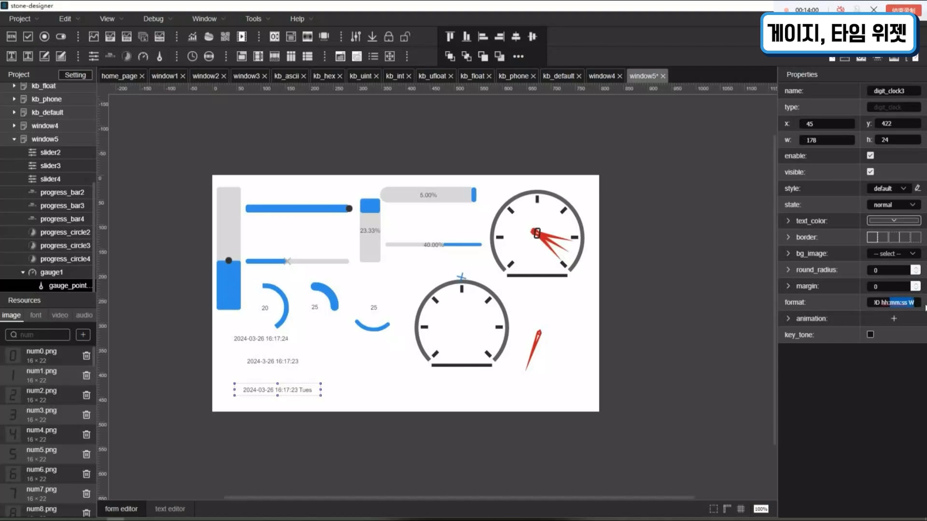
left_click(915, 308)
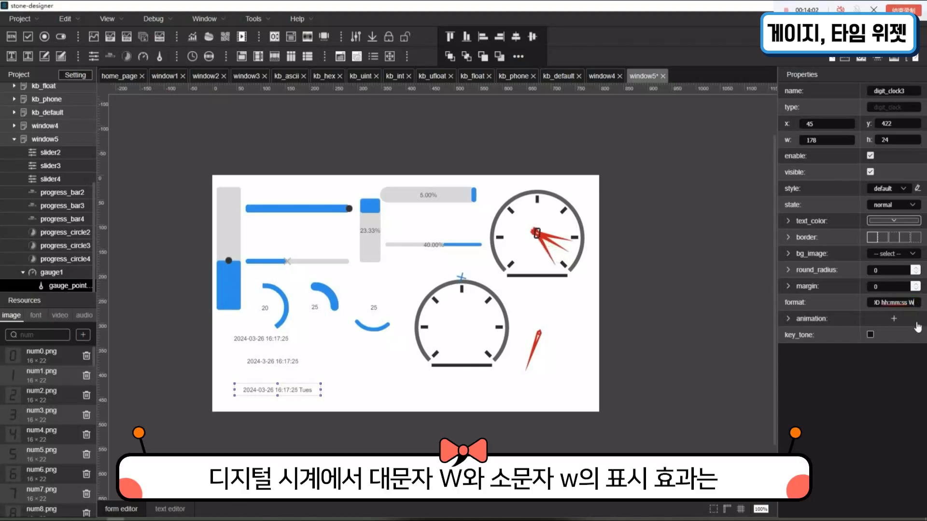
key("BackSpace")
key("BackSpace")
type("W")
key("BackSpace")
type("w")
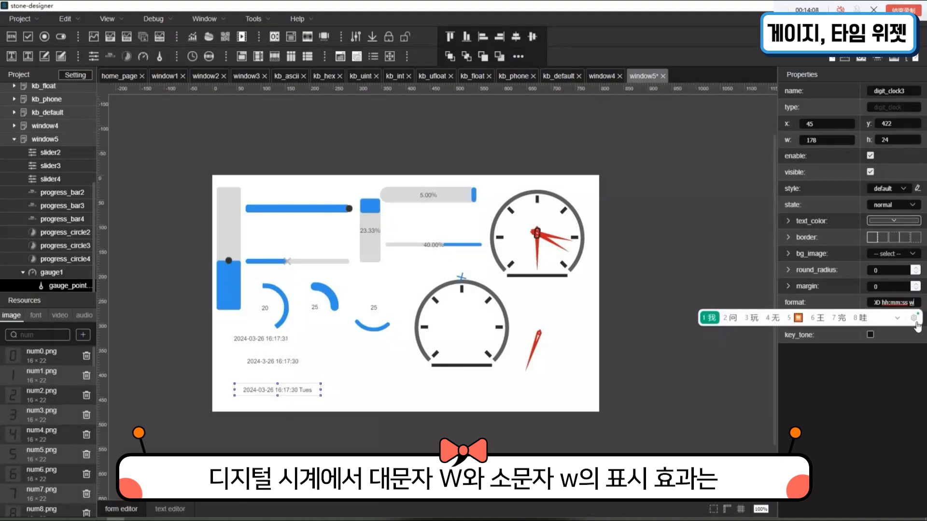
key("Return")
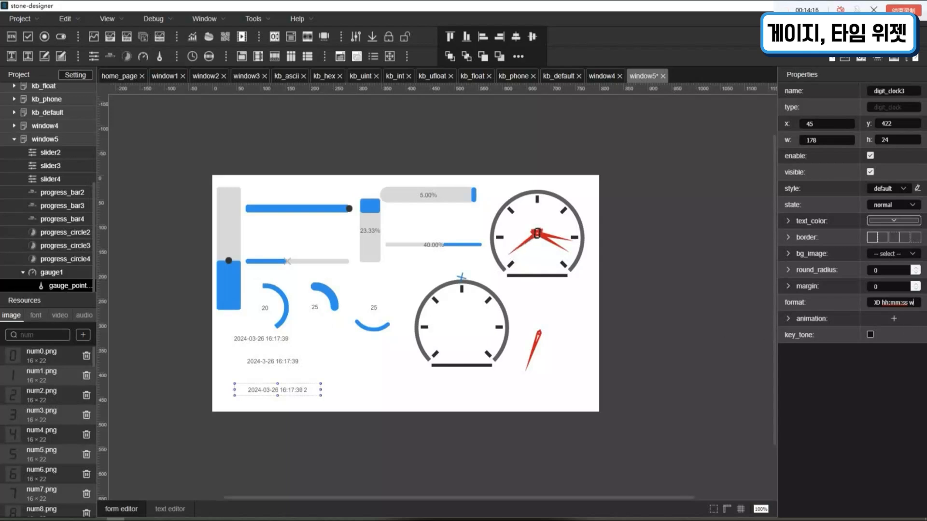
- Add W after the w in digit_clock3's format and separate its date and time parts with a slash
type("W")
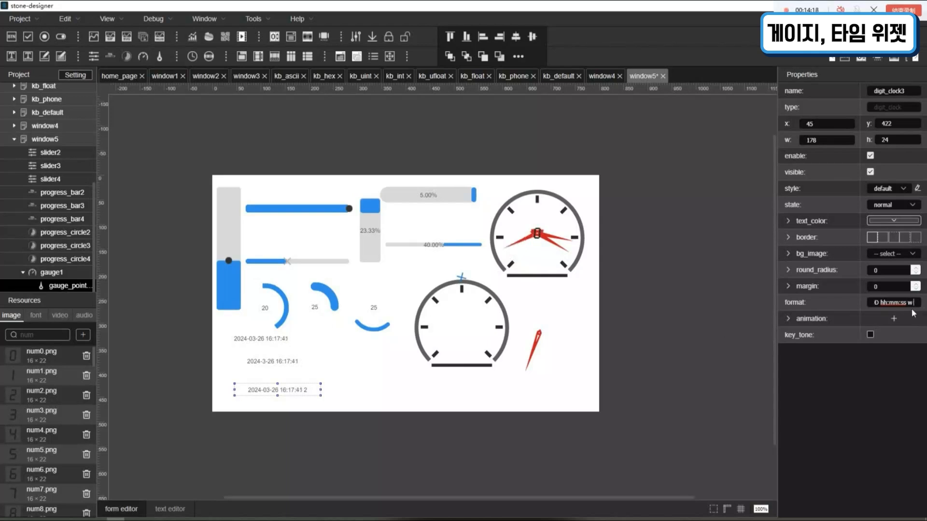
left_click(471, 405)
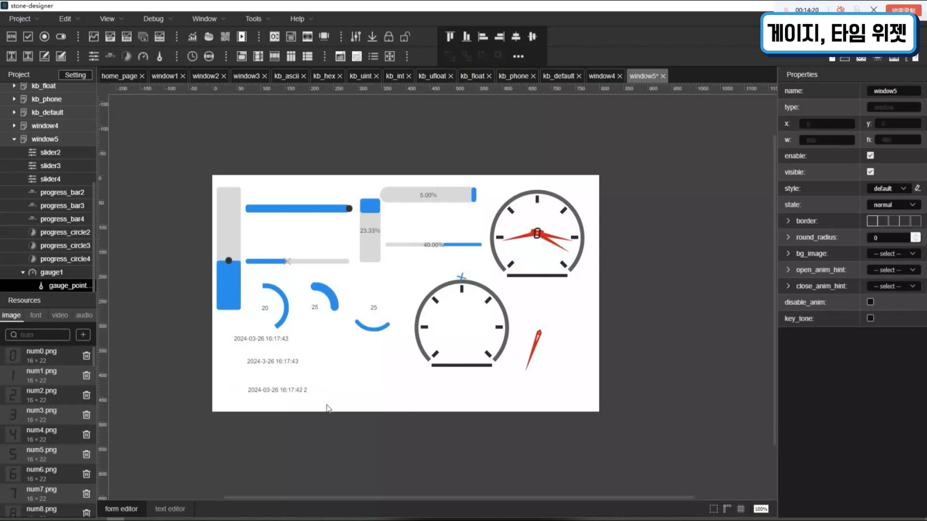
left_click(312, 398)
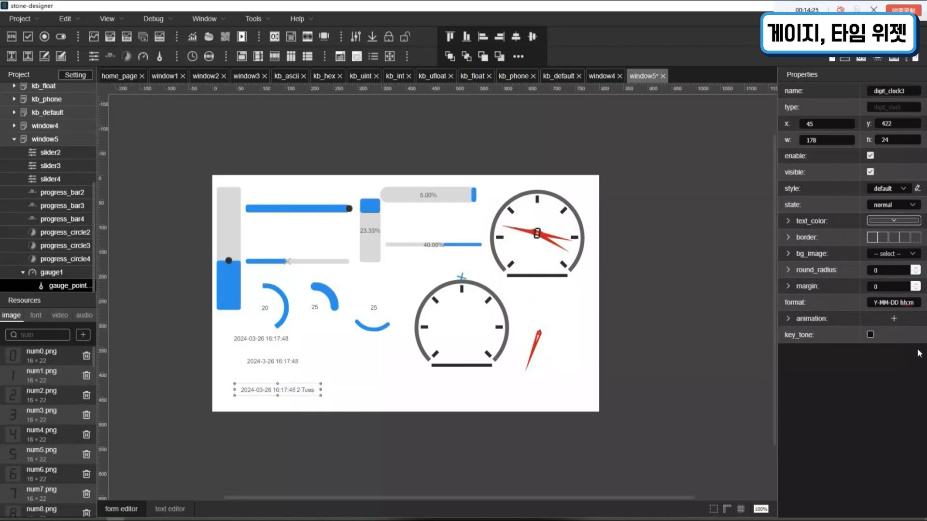
type("/")
- Insert an empty pair of brackets after the date part Y-M-D in digit_clock2's format and review the format
left_click(279, 366)
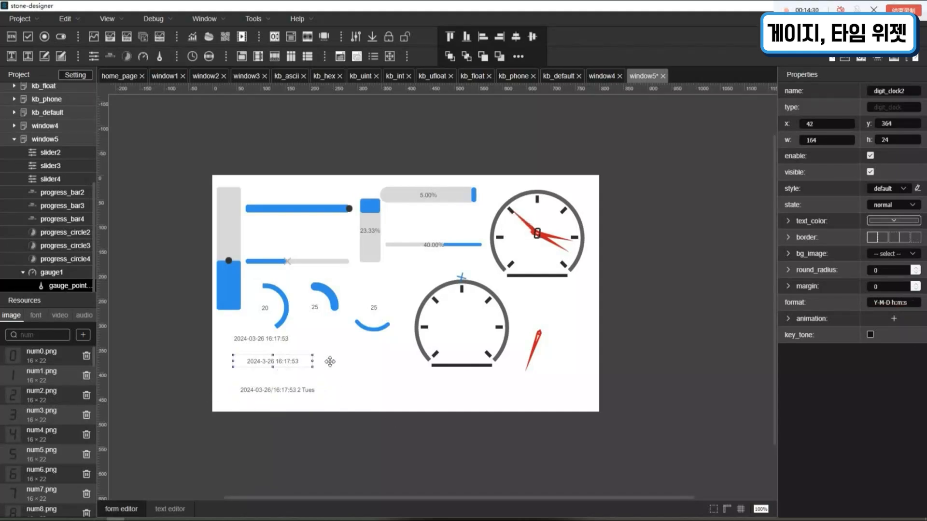
left_click(896, 304)
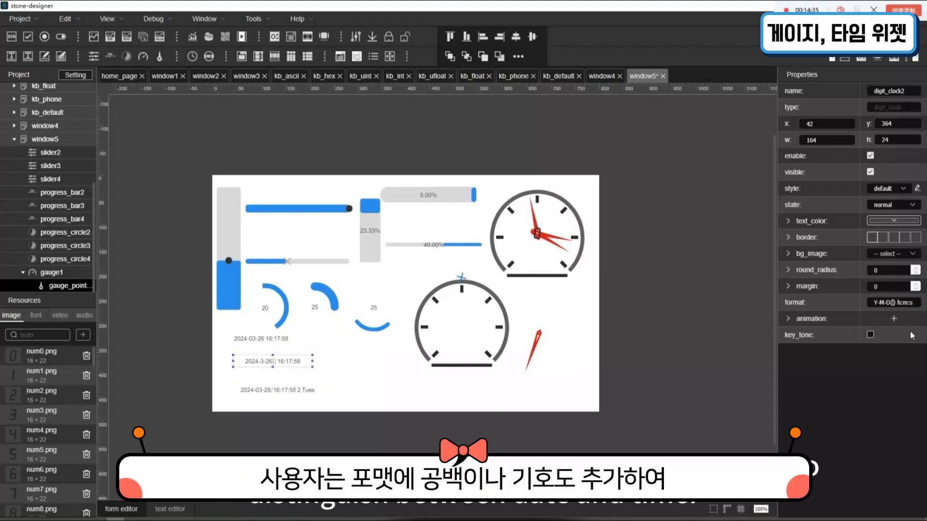
left_click(363, 370)
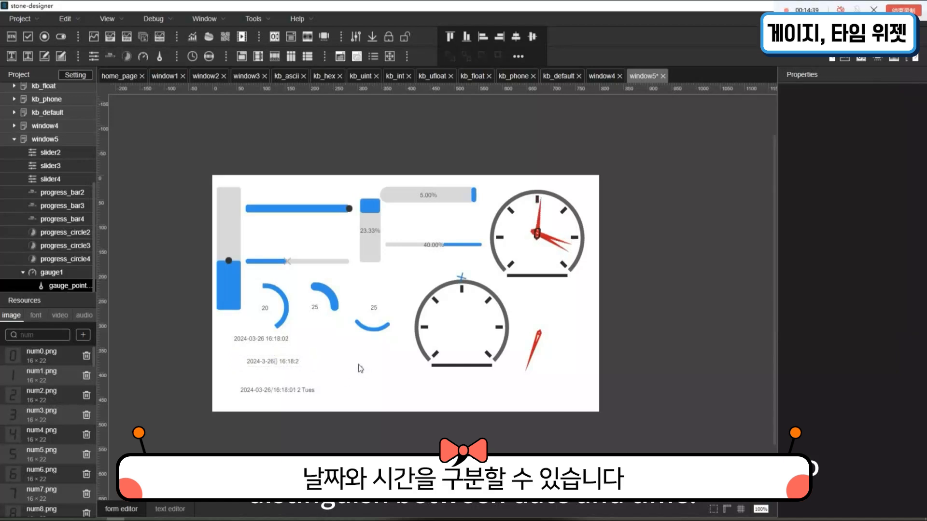
left_click(303, 367)
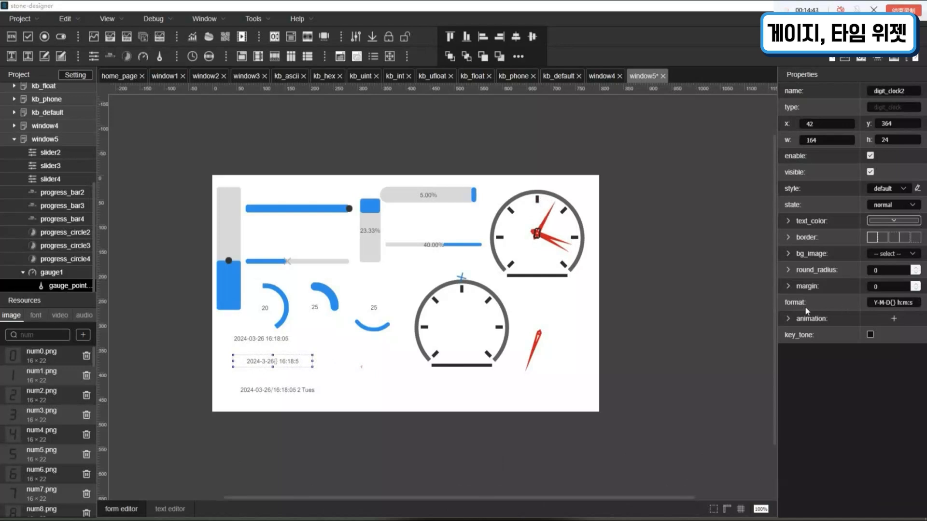
left_click_drag(872, 302, 901, 311)
left_click(894, 304)
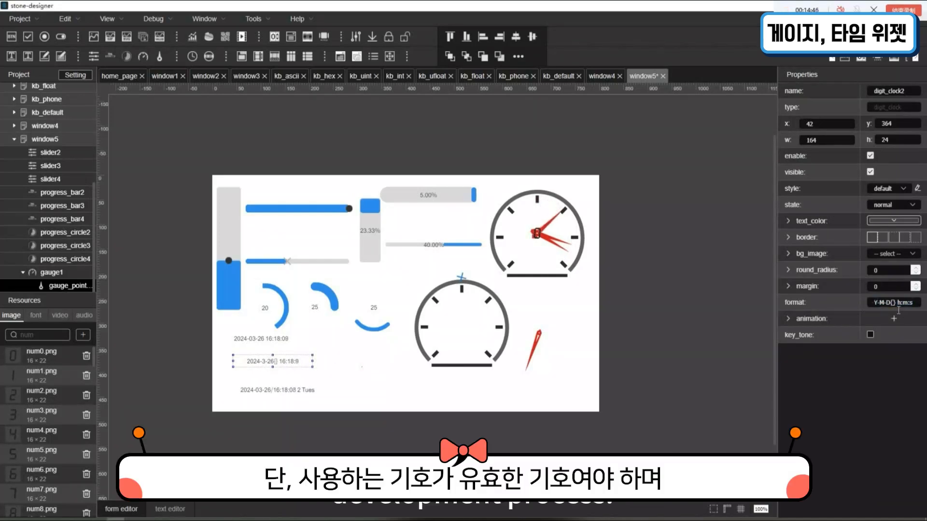